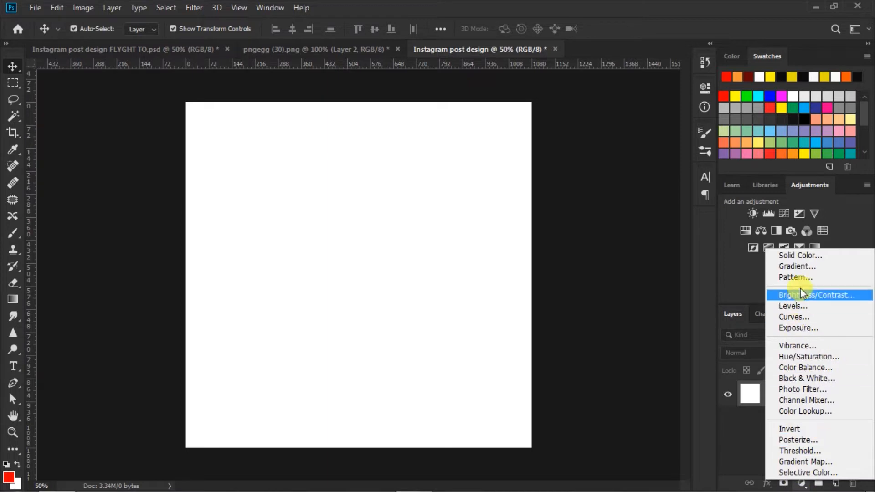
Add a Solid Color fill layer in dark red 640404 above the Background layer.
click(793, 255)
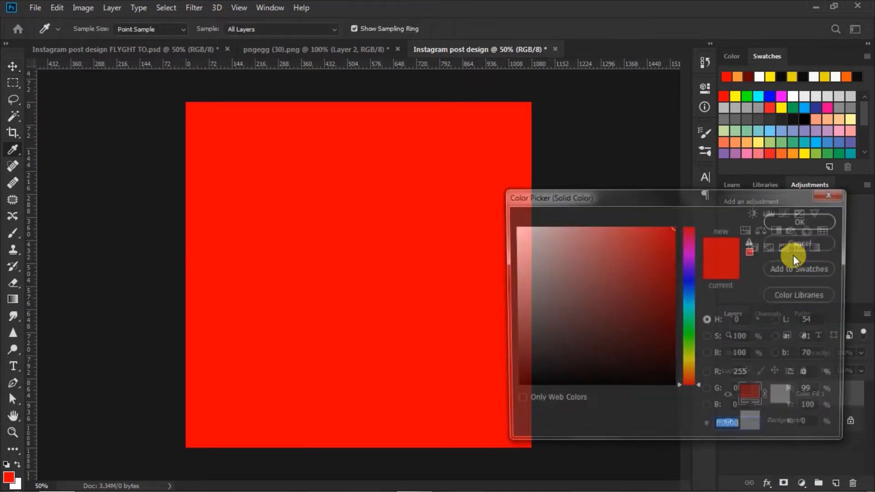
click(748, 77)
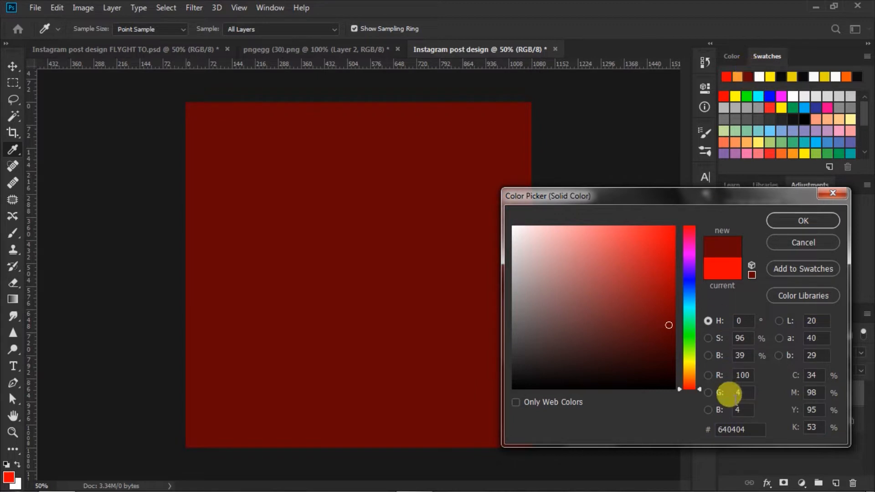
click(747, 428)
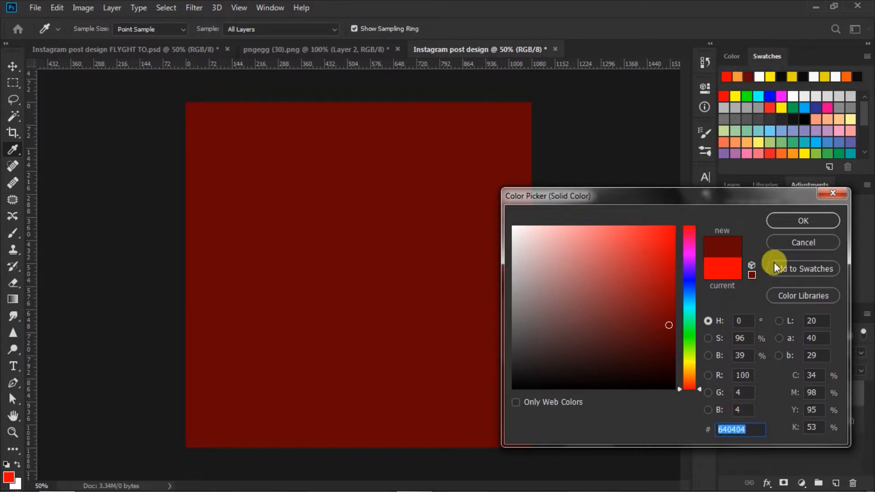
click(782, 221)
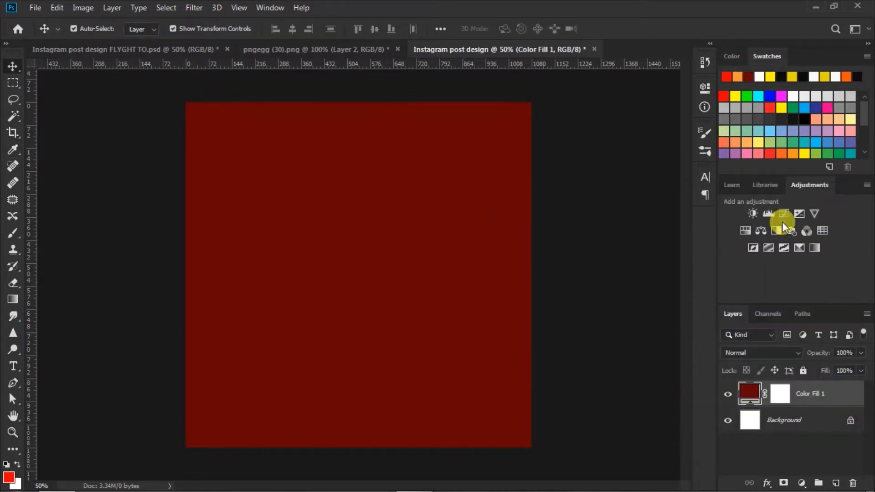
click(580, 285)
Bring the cut-out flight attendant holding a plane from the other open document into the Instagram post and place her near the canvas centre.
click(260, 54)
drag(286, 98, 384, 138)
drag(361, 230, 371, 266)
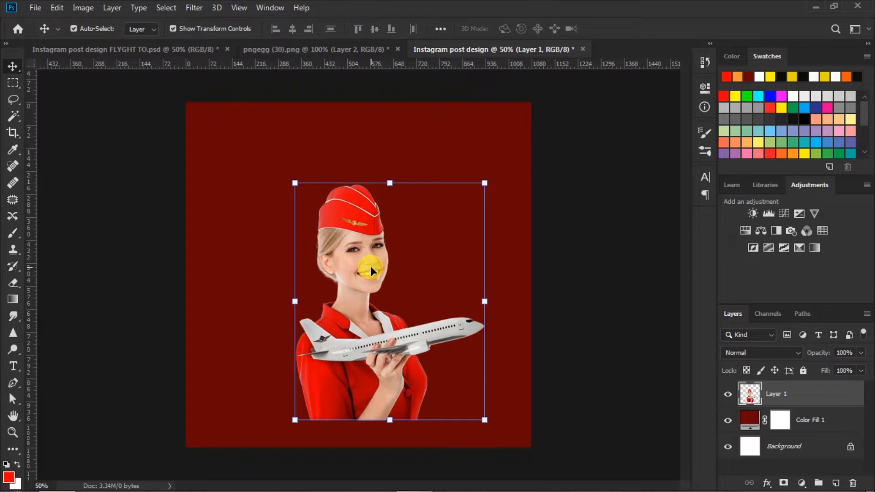
click(585, 274)
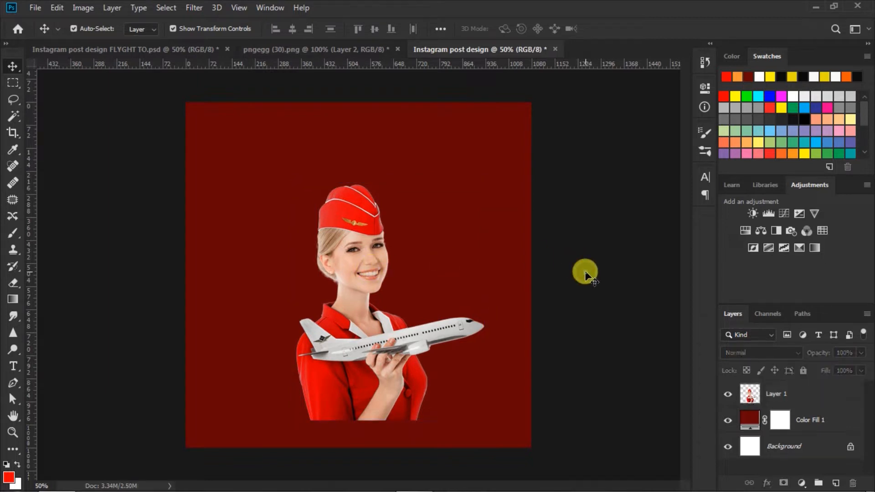
Add an empty layer directly above Color Fill 1 and set the foreground color to red ff0000.
click(740, 418)
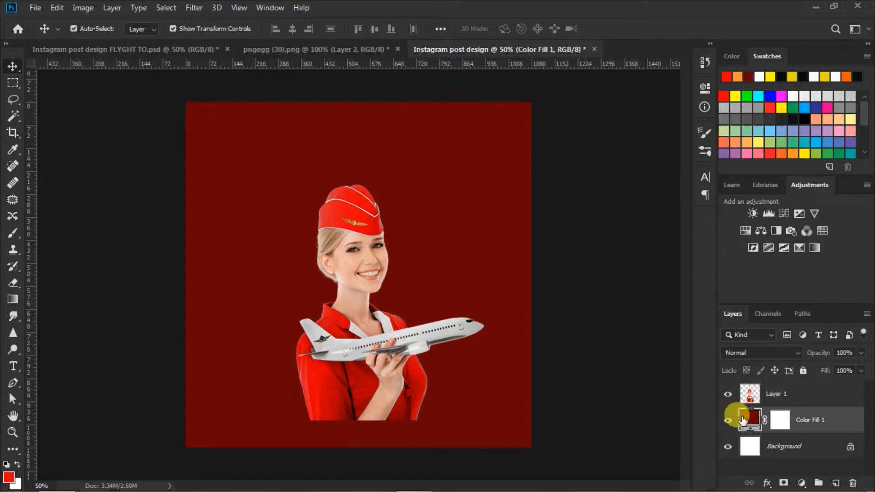
click(835, 483)
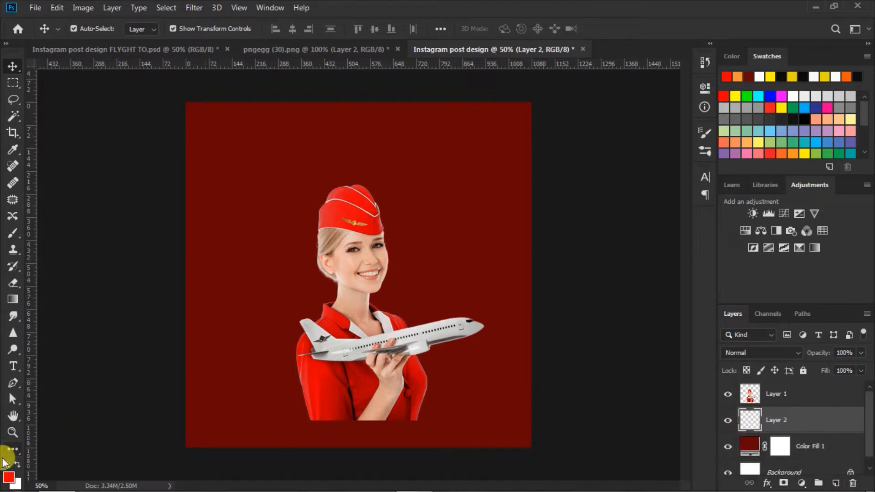
key(i)
click(6, 479)
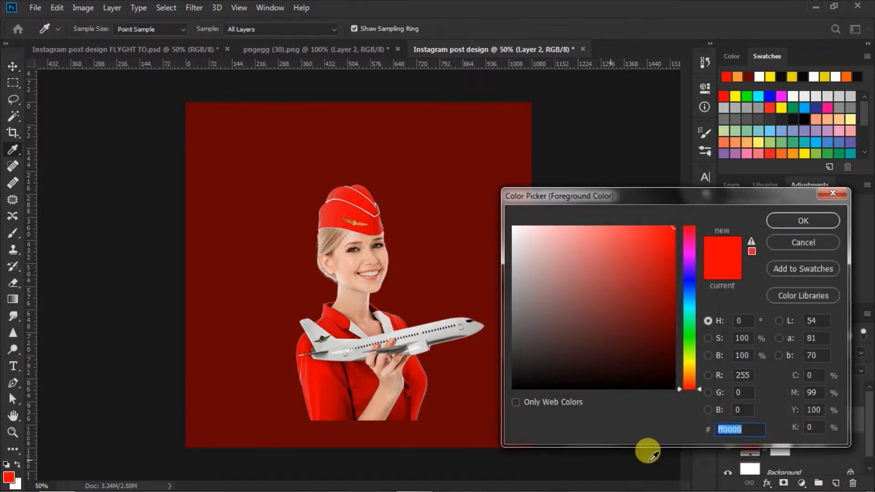
click(747, 429)
double_click(747, 429)
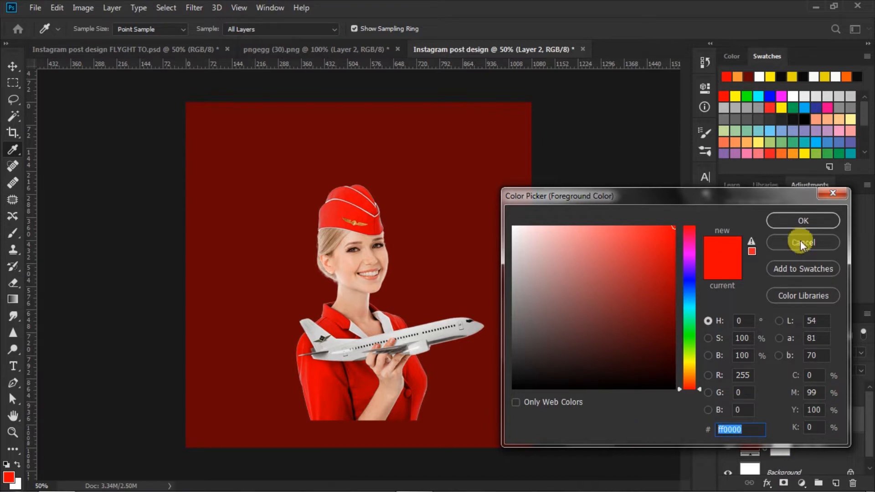
click(793, 220)
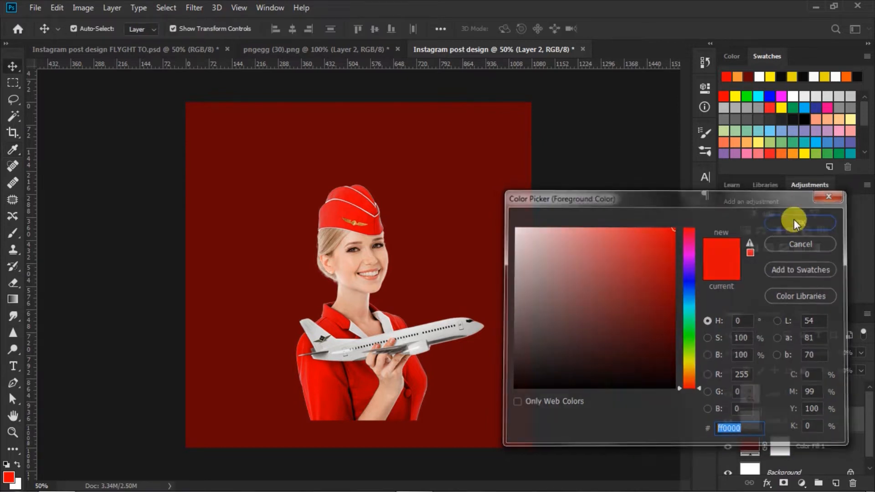
Paint a soft red glow behind the woman on Layer 2 using the Brush at size 1100, then at 800.
click(12, 233)
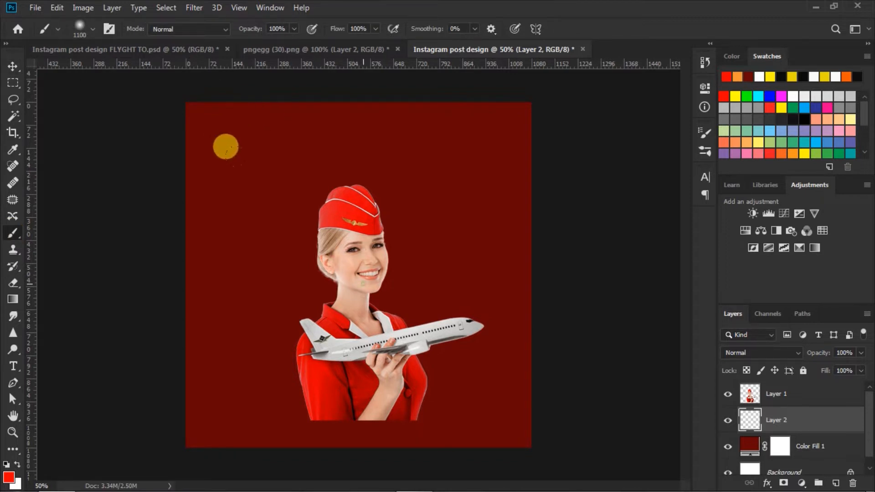
click(363, 284)
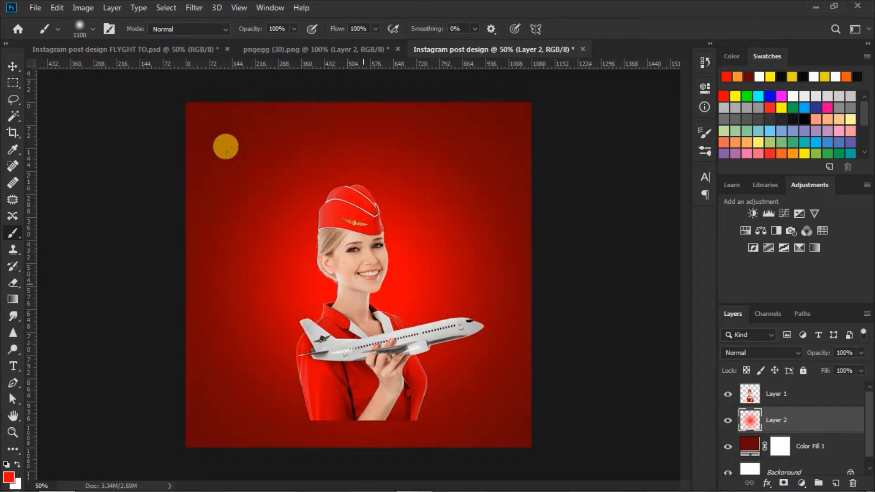
key(bracketleft)
key(bracketleft)
key(bracketleft)
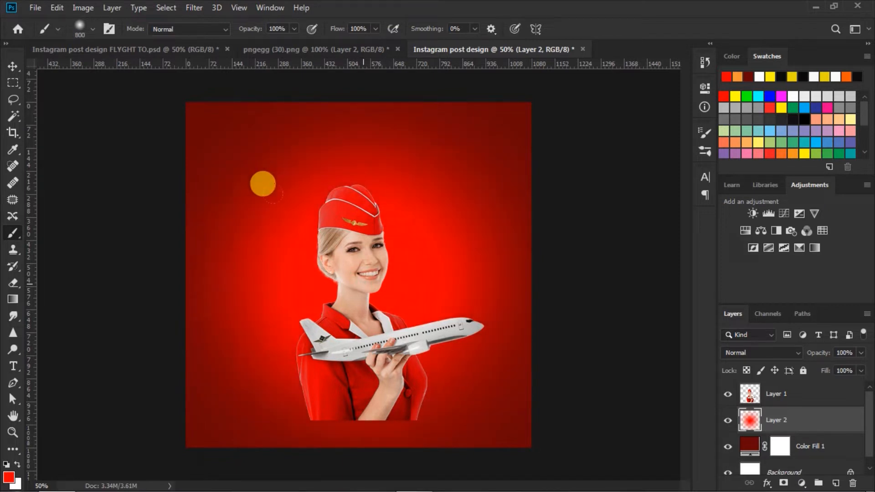
Reduce the opacity of the red glow layer to about 65%.
click(13, 66)
click(860, 352)
drag(859, 366, 838, 370)
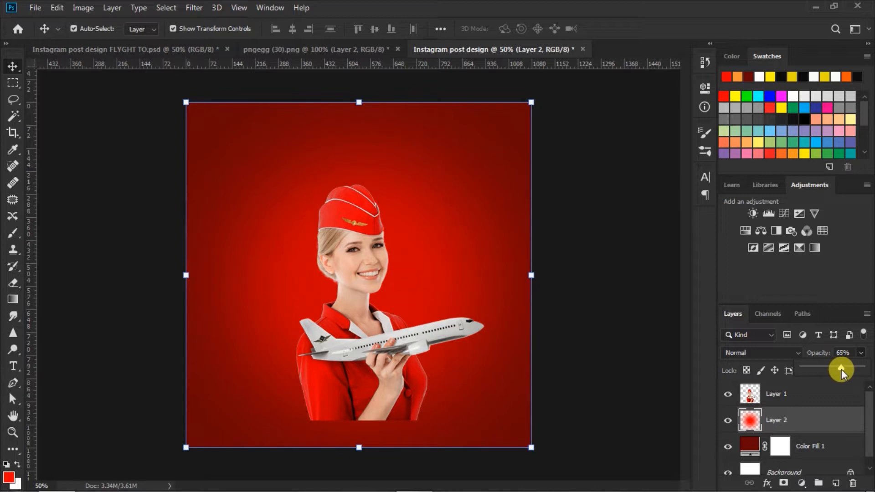
click(595, 335)
click(595, 332)
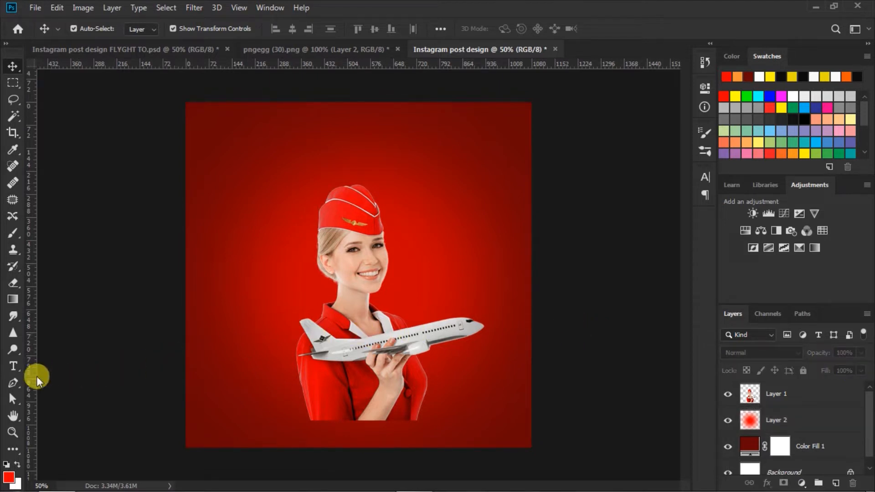
Draw a closed white zigzag-topped Pen shape, about 1174 by 280 px, across the canvas bottom, covering the lower edge of the woman's cut-out.
click(14, 385)
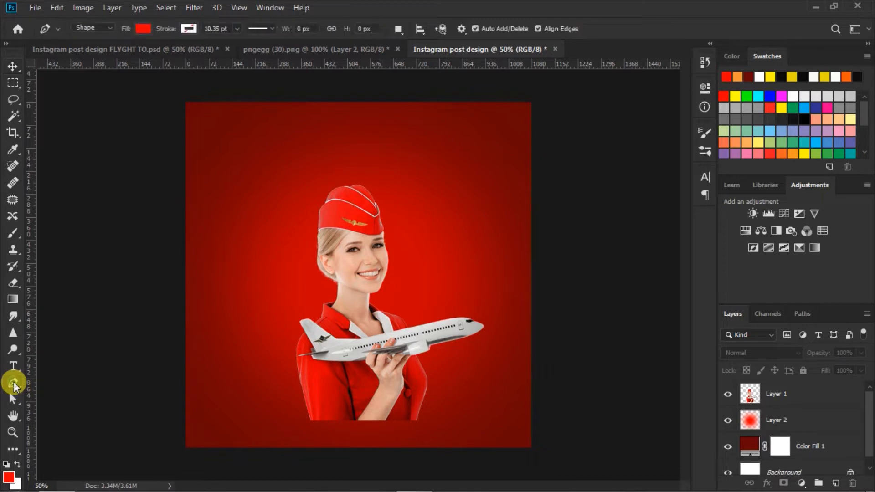
click(145, 29)
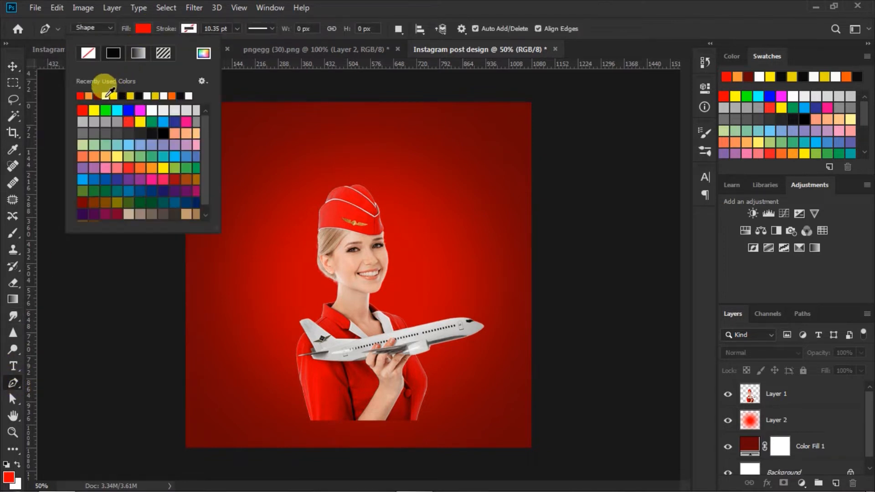
click(107, 96)
click(140, 29)
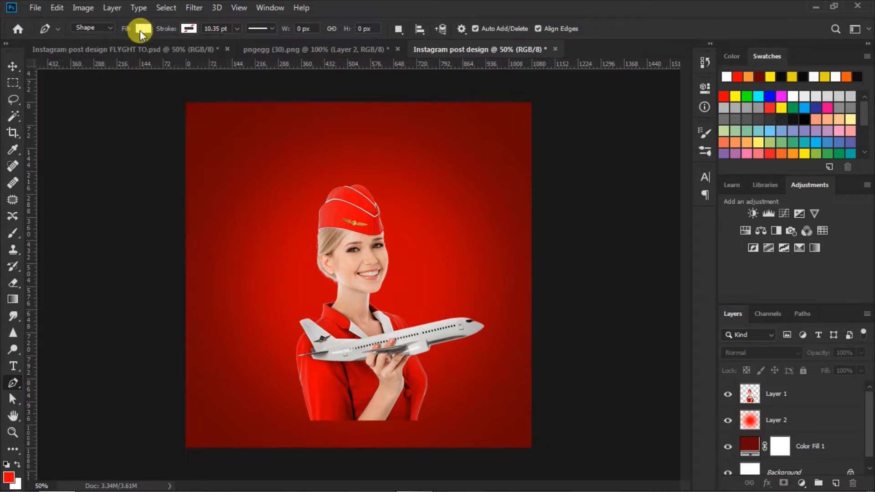
click(168, 410)
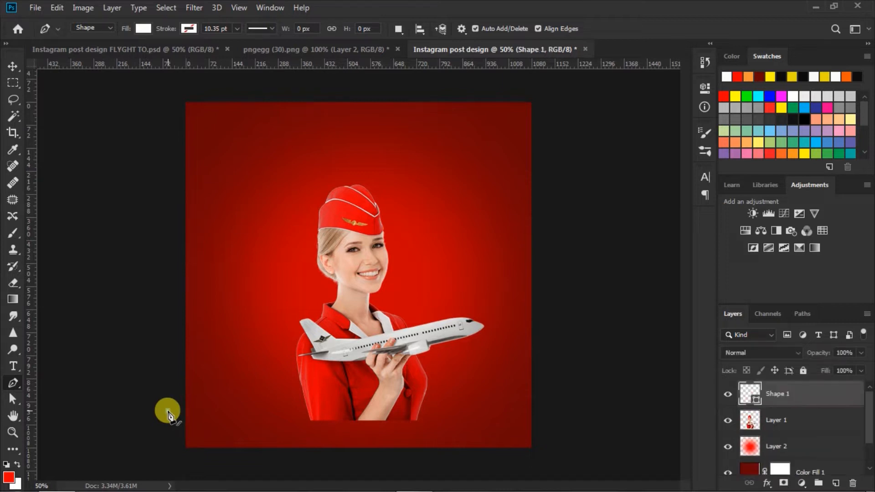
click(299, 378)
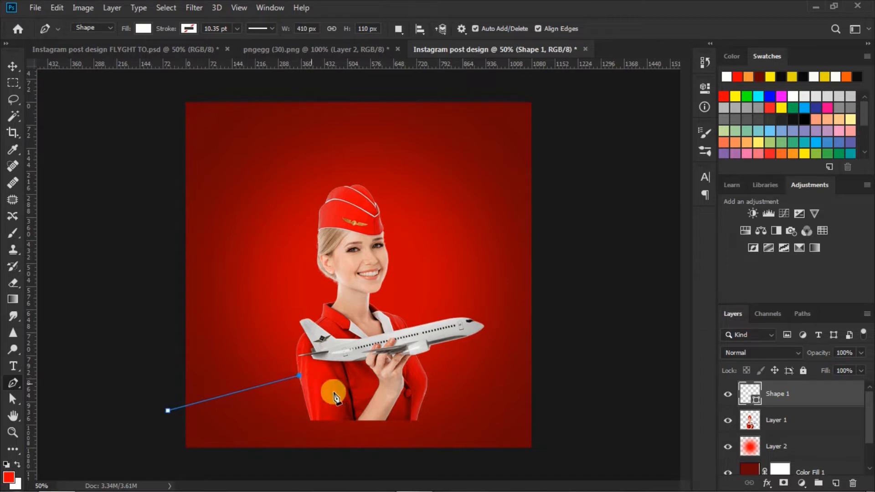
click(419, 418)
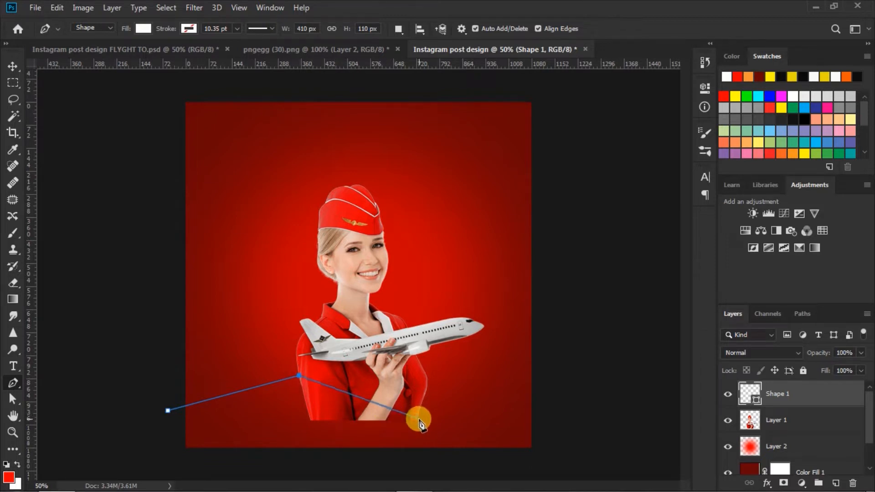
click(418, 418)
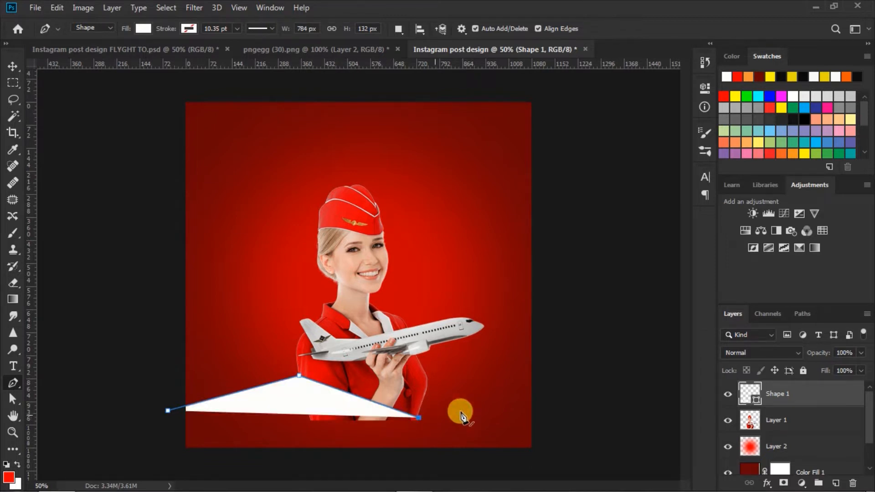
click(530, 372)
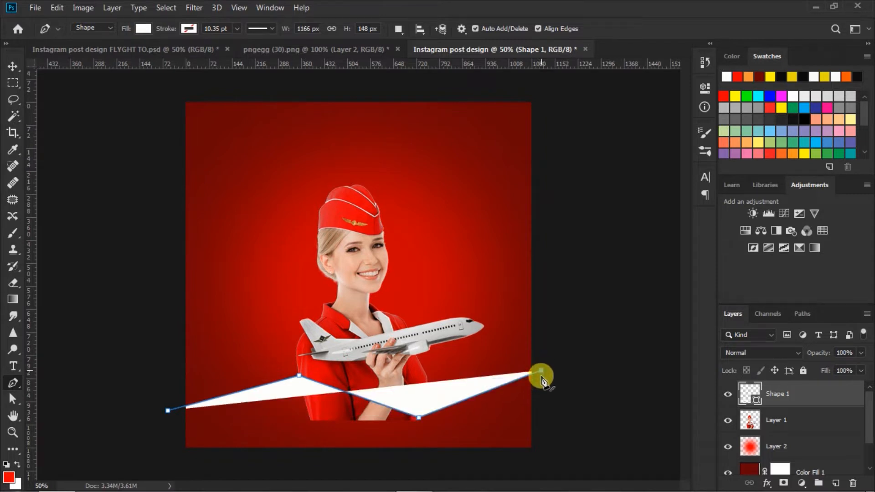
click(541, 459)
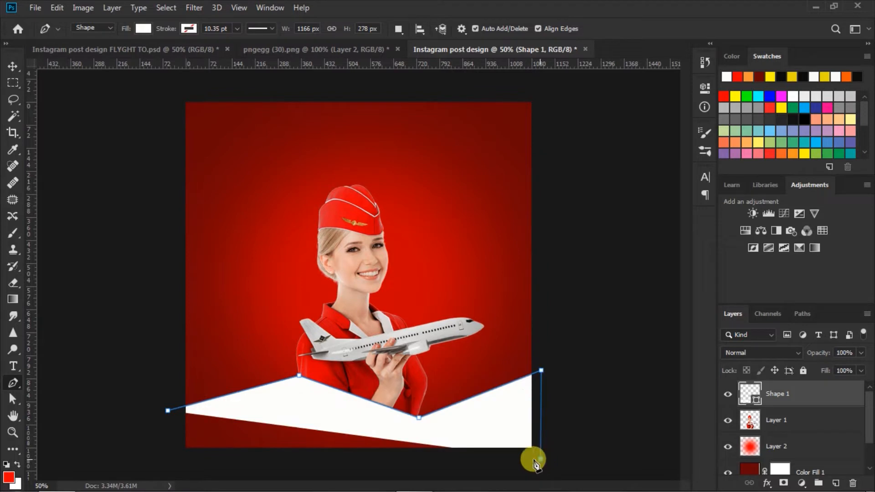
click(165, 460)
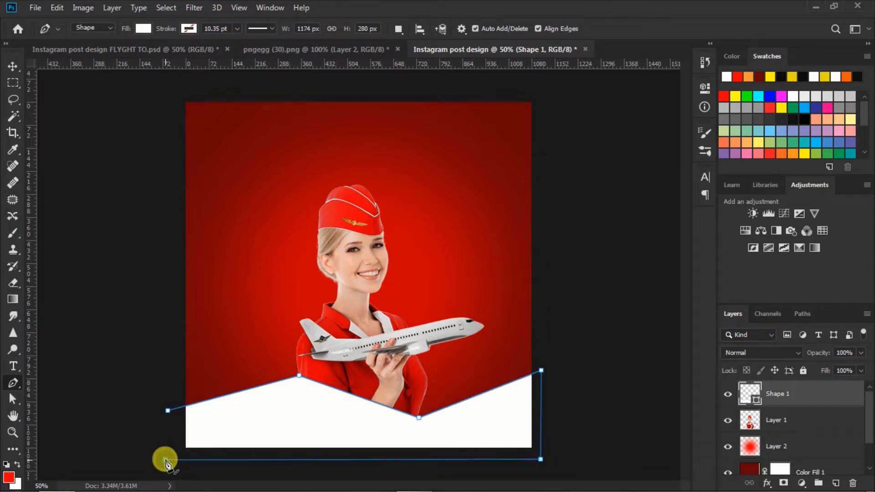
click(166, 412)
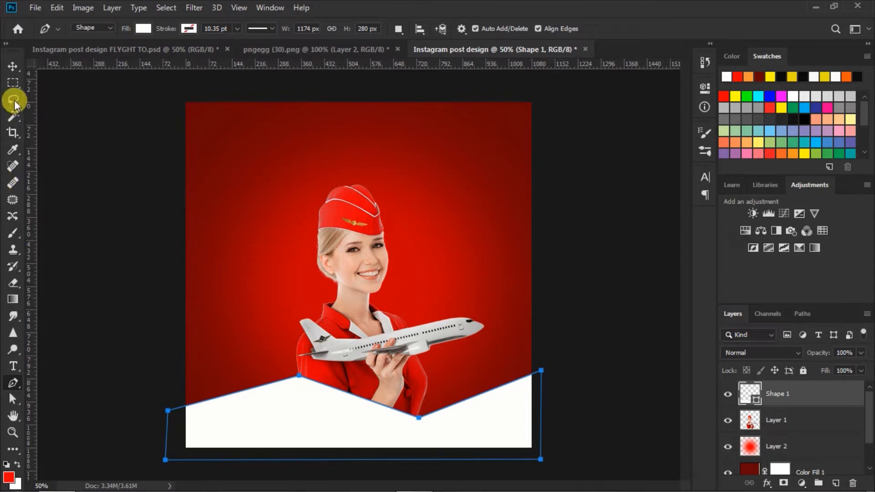
click(11, 67)
drag(454, 419, 457, 424)
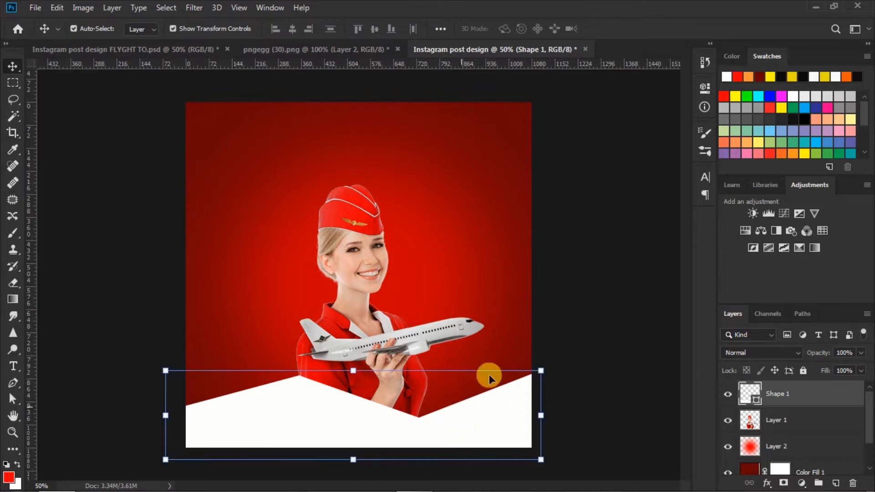
click(564, 296)
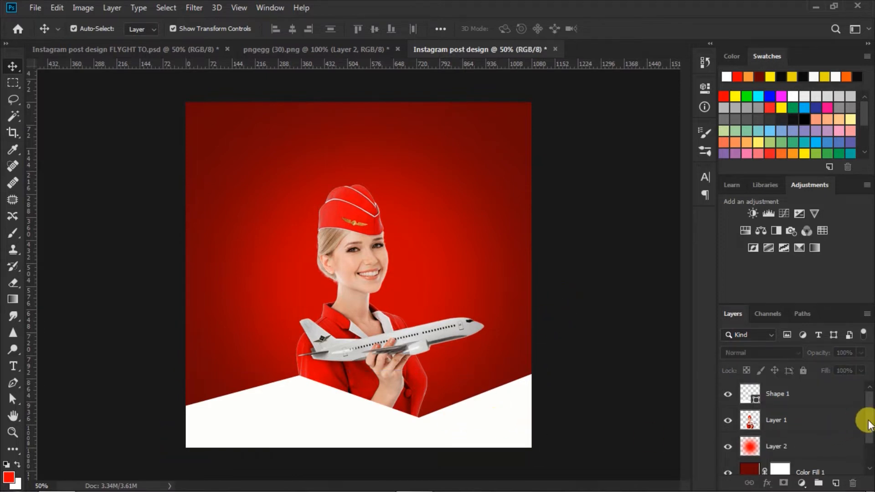
Draw a closed orange zigzag-topped Pen shape, about 1150 by 290 px, directly above Layer 1, edging the white shape's upper border.
click(748, 421)
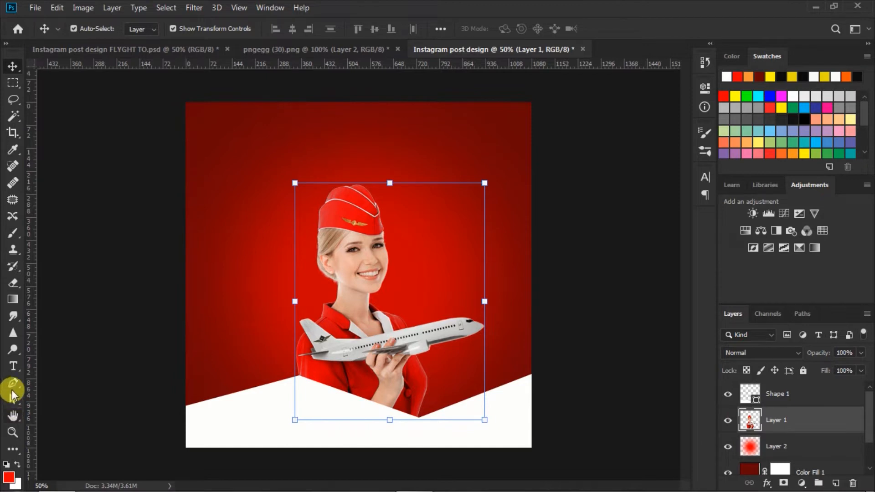
click(13, 382)
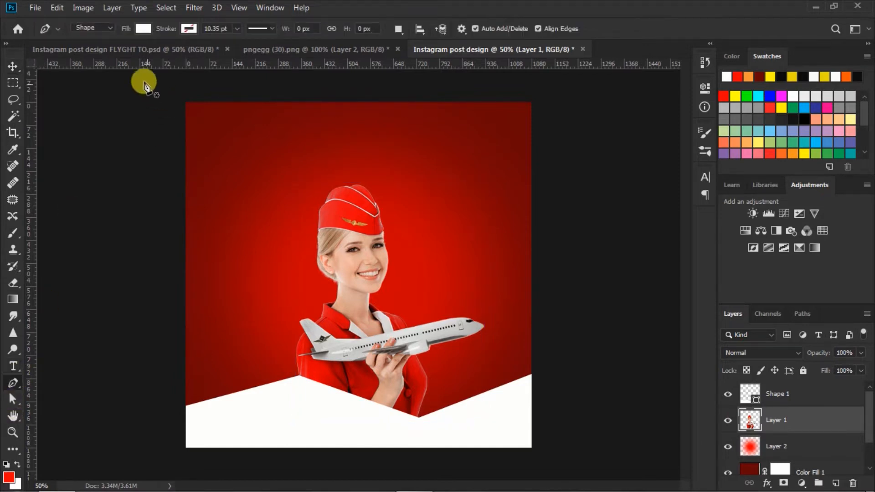
click(144, 27)
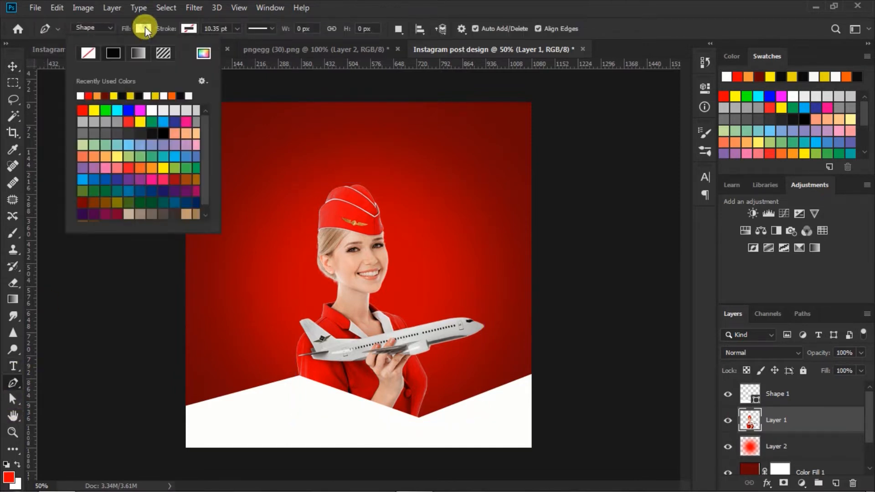
click(97, 94)
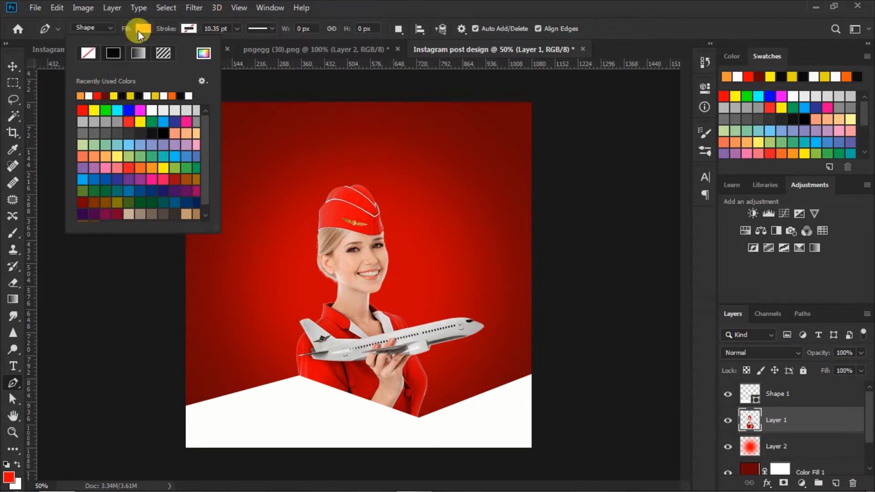
click(142, 28)
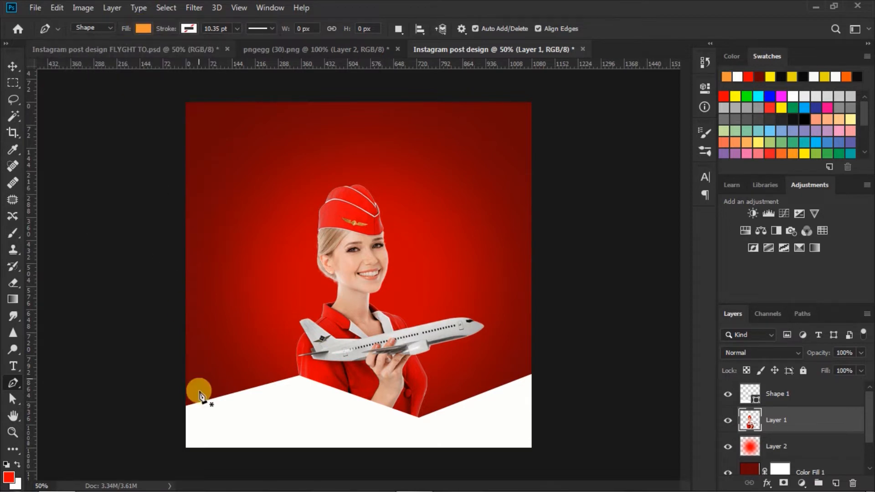
click(169, 407)
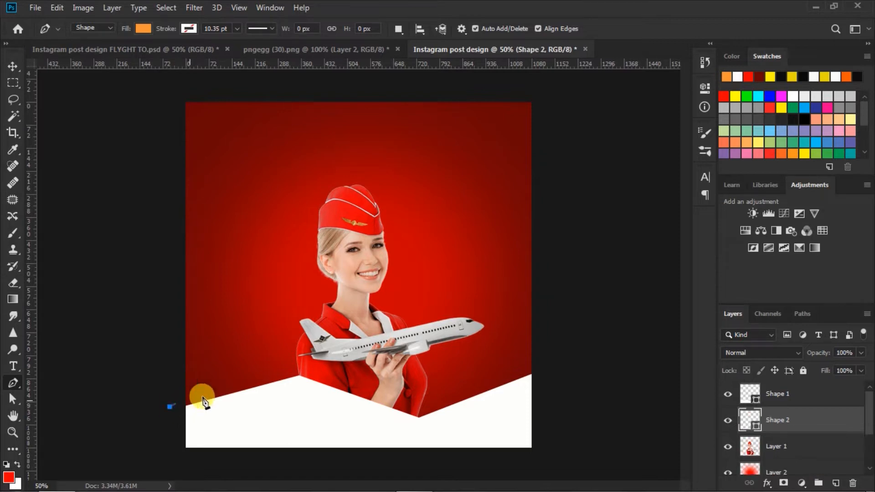
click(322, 368)
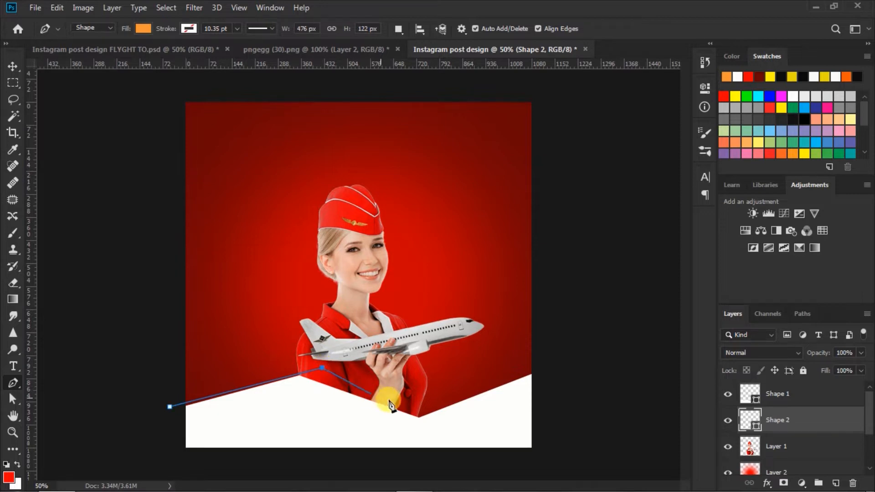
click(433, 407)
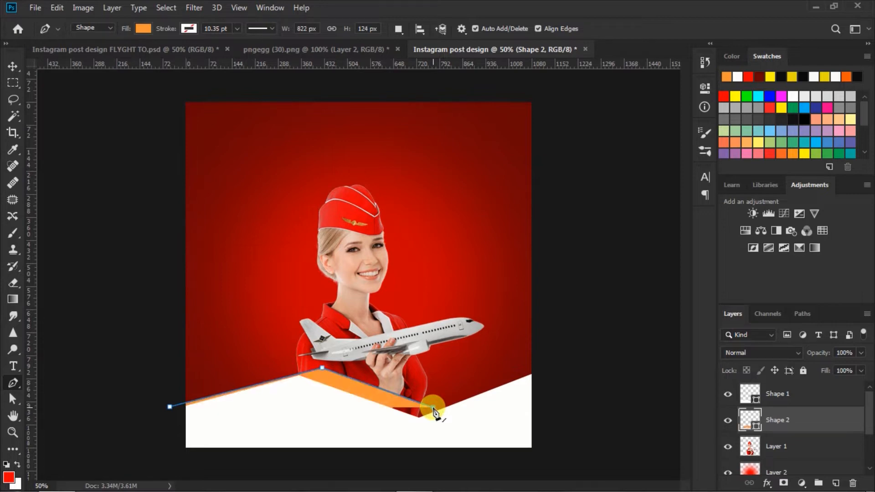
click(536, 367)
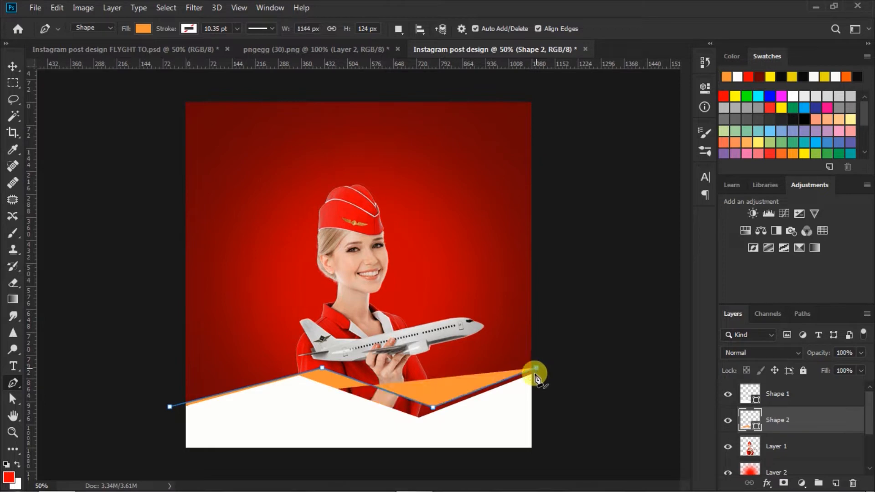
click(535, 460)
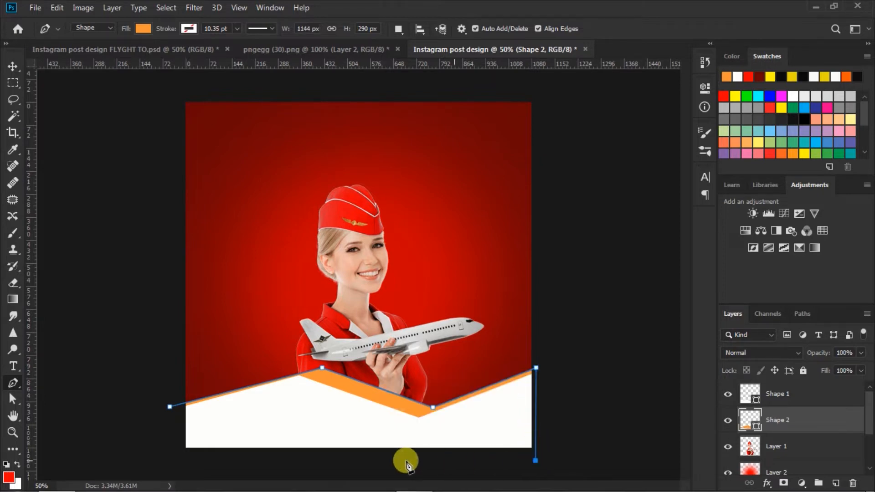
click(168, 458)
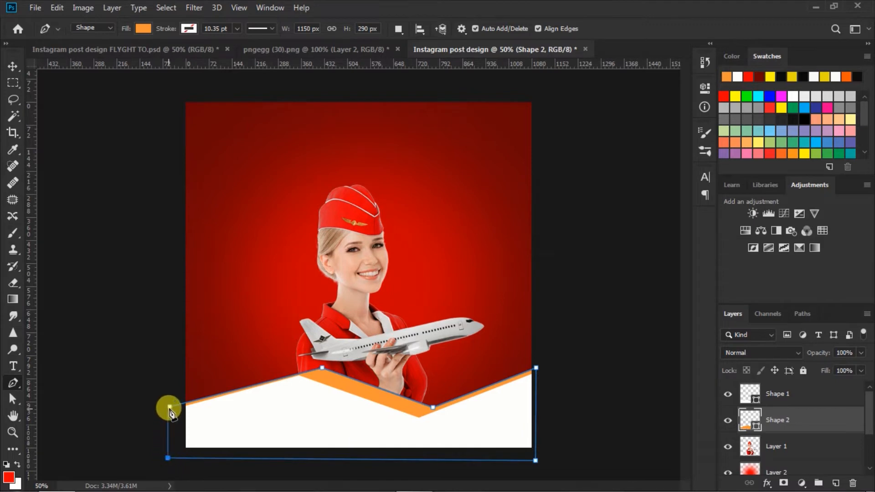
click(169, 407)
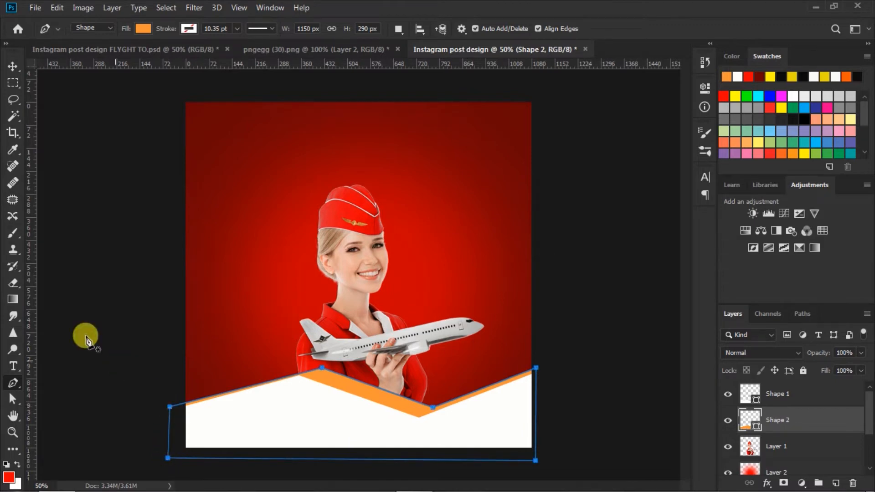
click(12, 66)
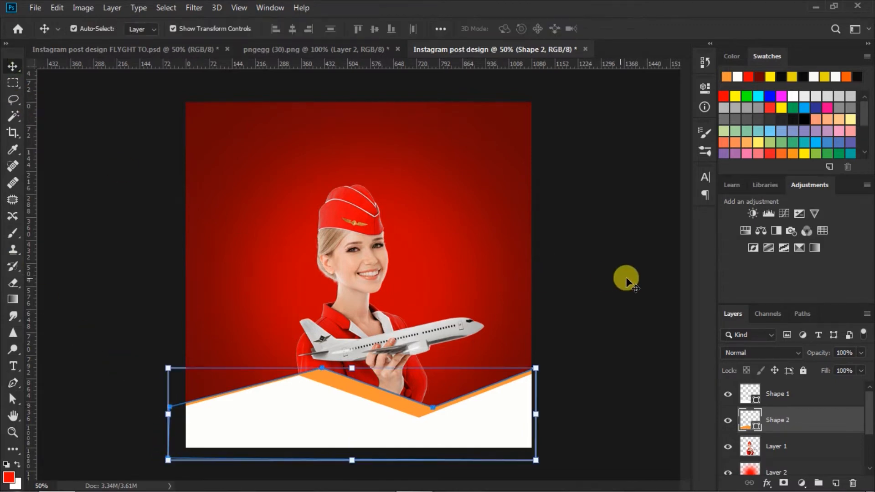
click(608, 283)
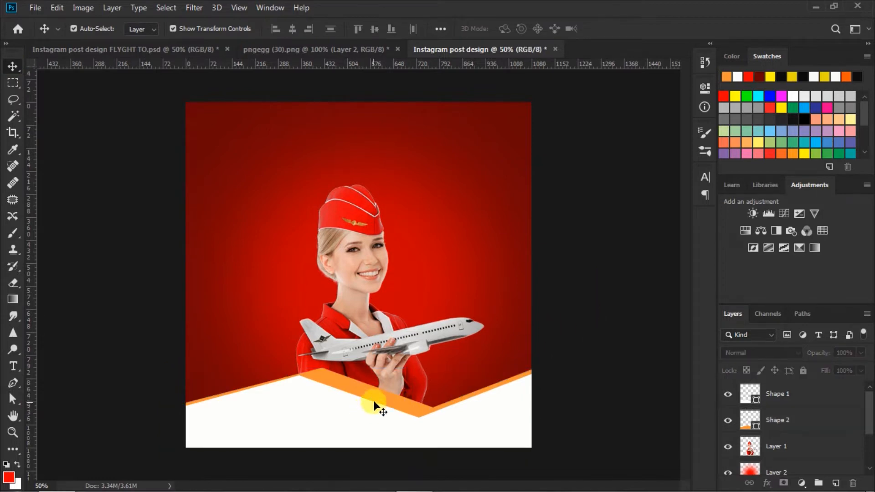
Nudge the woman's cut-out slightly right and up behind the orange and white shapes.
click(369, 264)
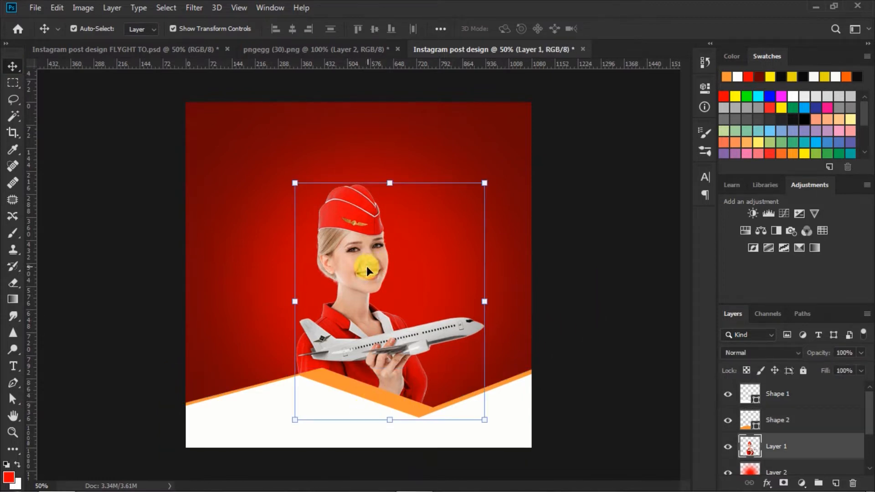
drag(366, 266, 371, 267)
key(Right)
key(Right)
key(Right)
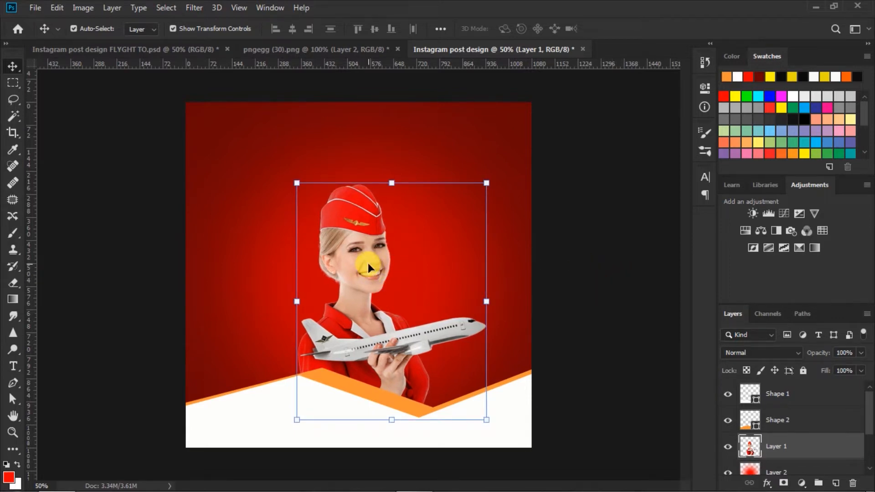
key(Up)
key(Up)
key(Up)
key(Up)
key(Up)
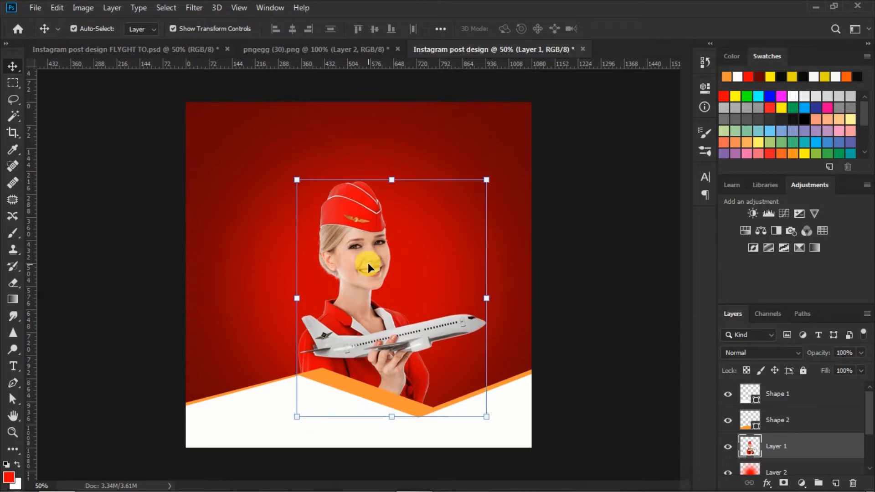
click(579, 319)
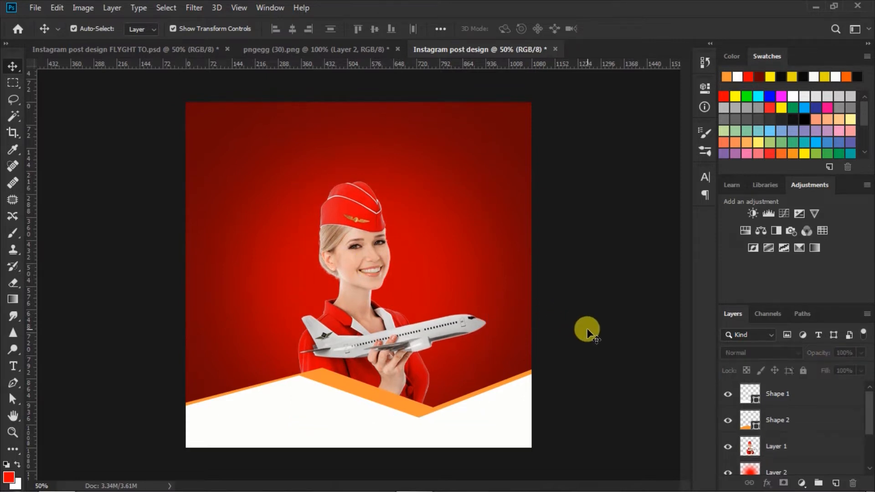
Add the two-line orange headline "DAILY" / "FLIGHT TO" in Arial Bold, 72 pt, above and left of the woman's hat.
click(12, 366)
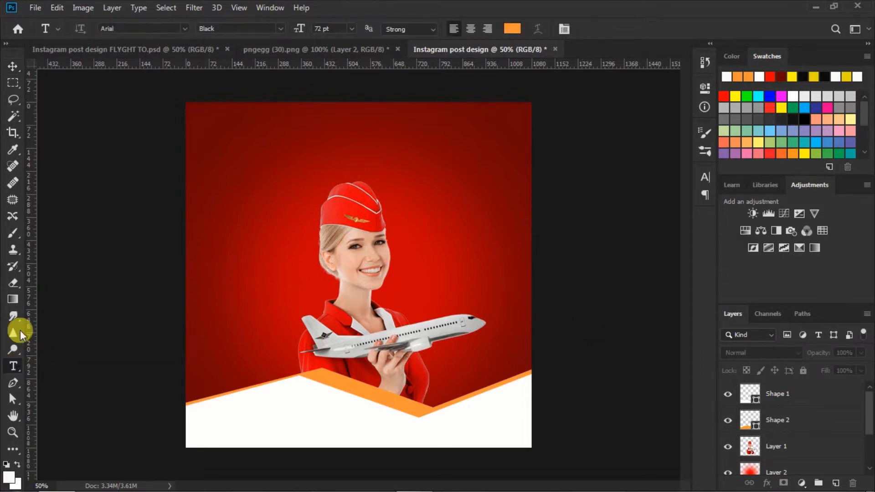
click(184, 28)
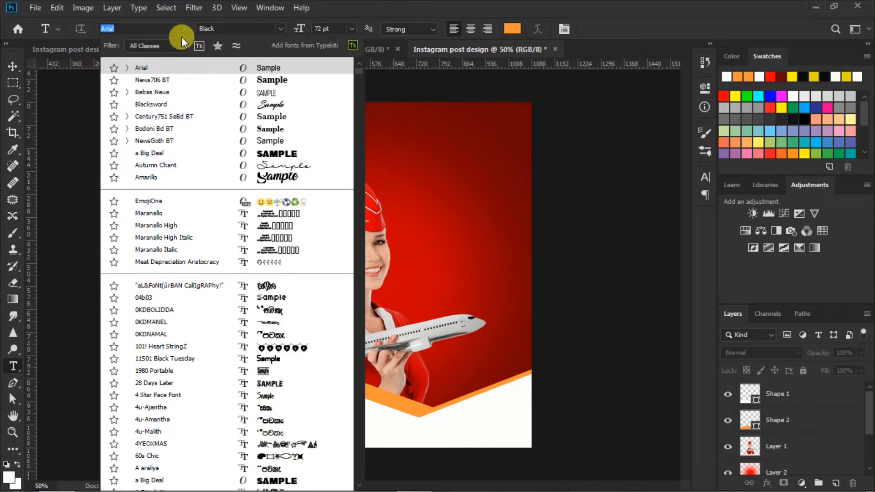
click(262, 67)
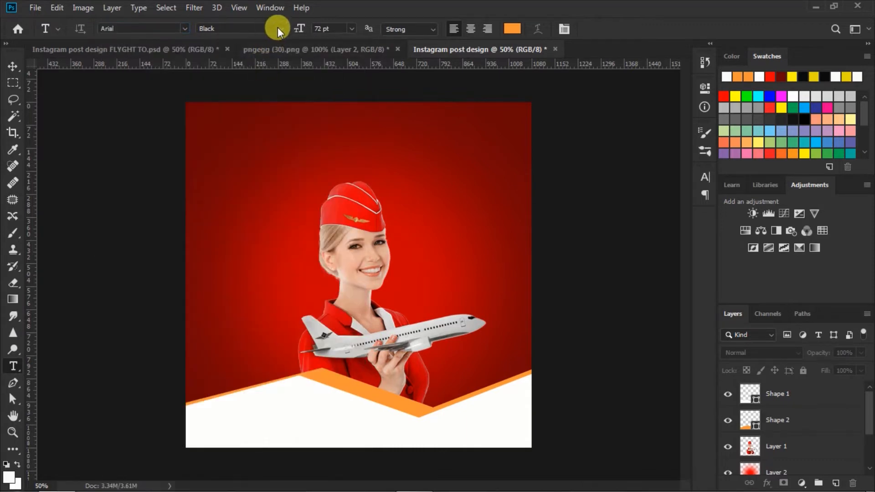
click(277, 27)
click(220, 72)
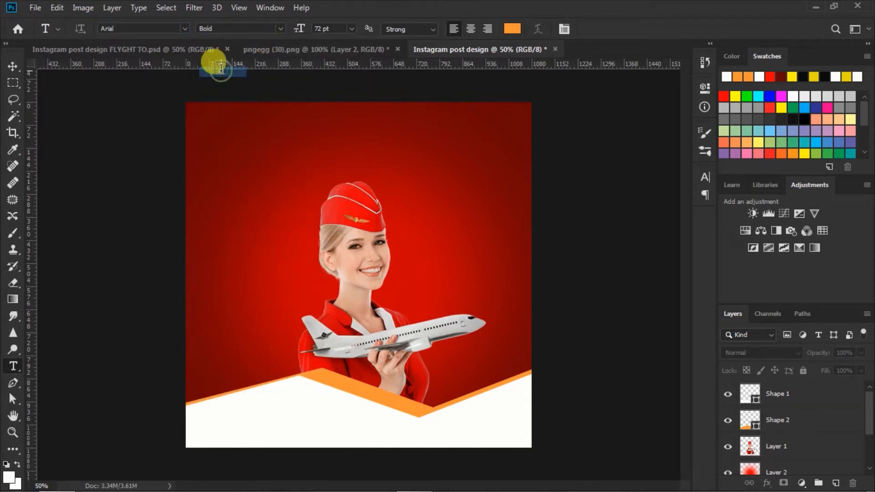
click(319, 28)
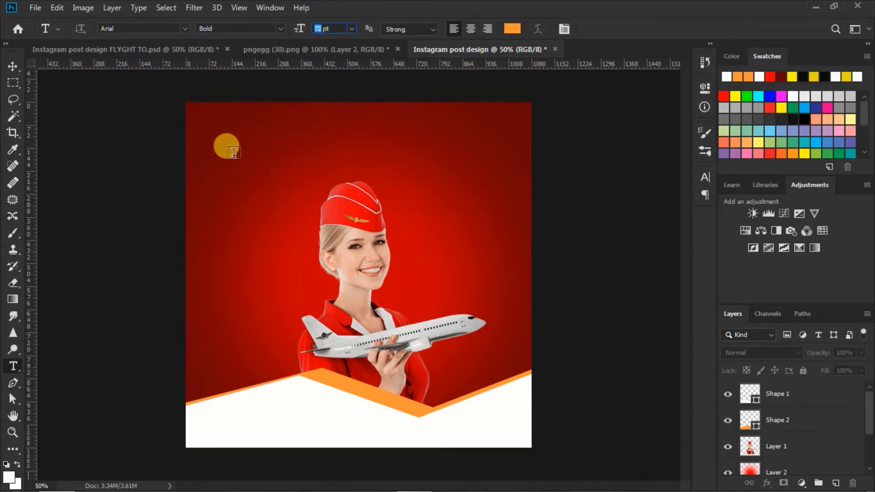
click(234, 152)
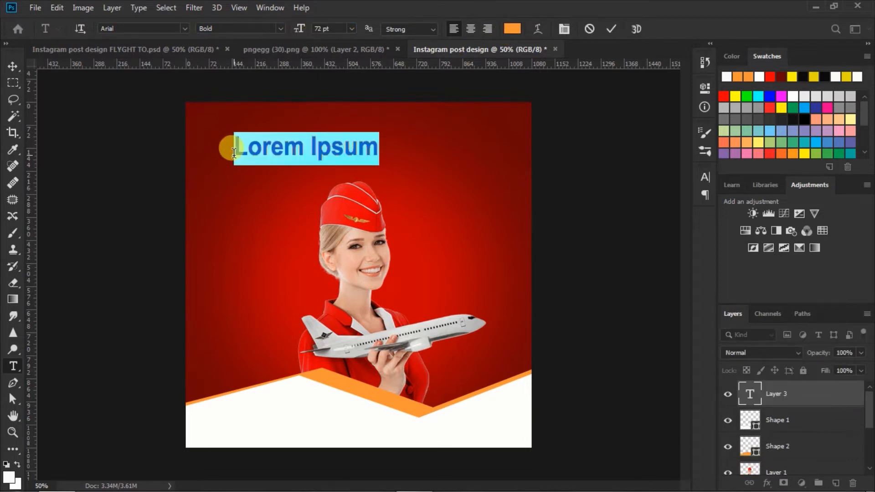
text(D)
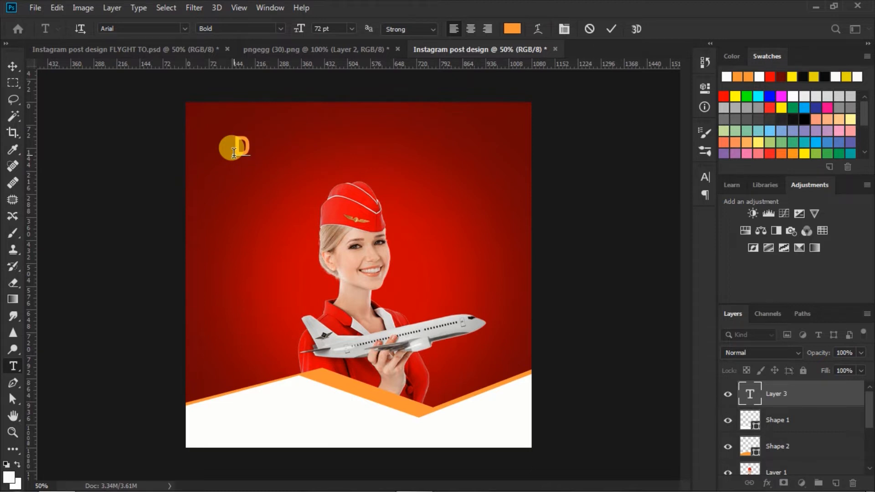
text(AILY)
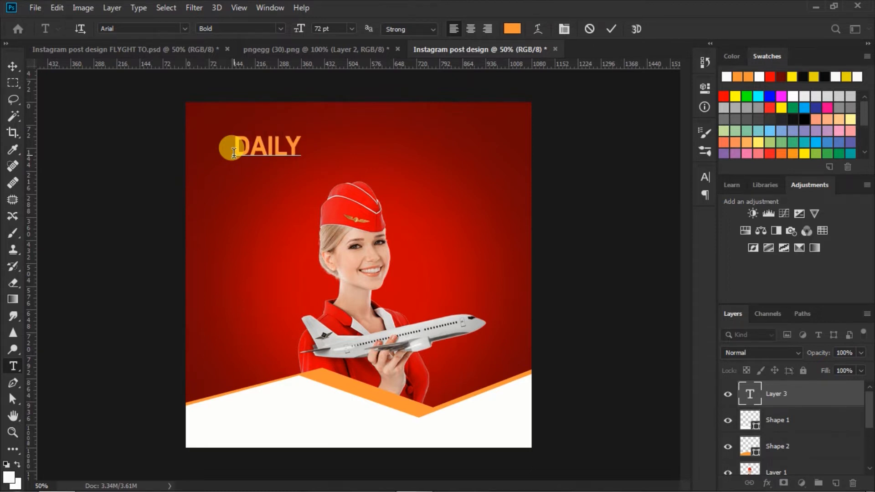
key(Return)
text(FLIGHT)
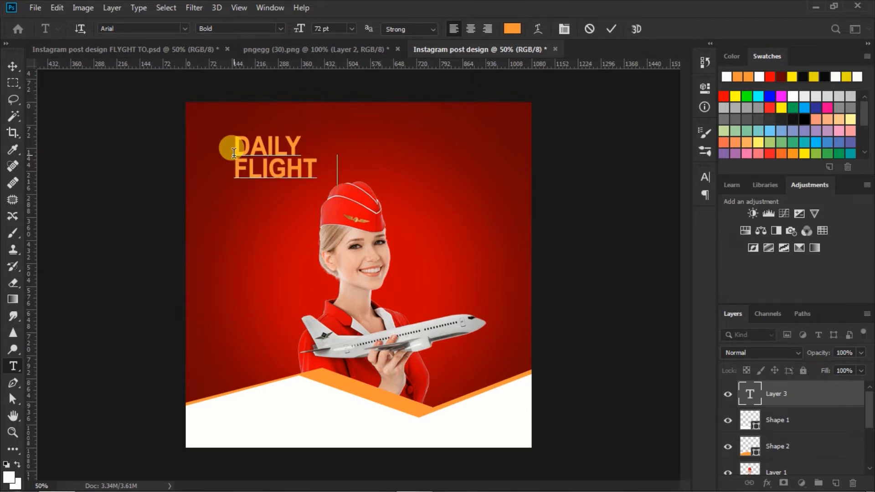
text( TO)
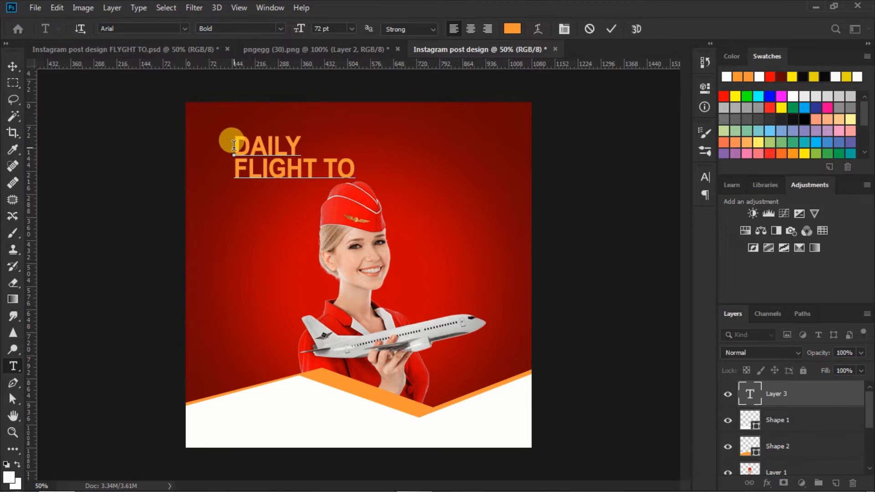
Apply Faux Bold to the word DAILY and set the FLIGHT TO line to the Regular font style.
drag(233, 145, 338, 144)
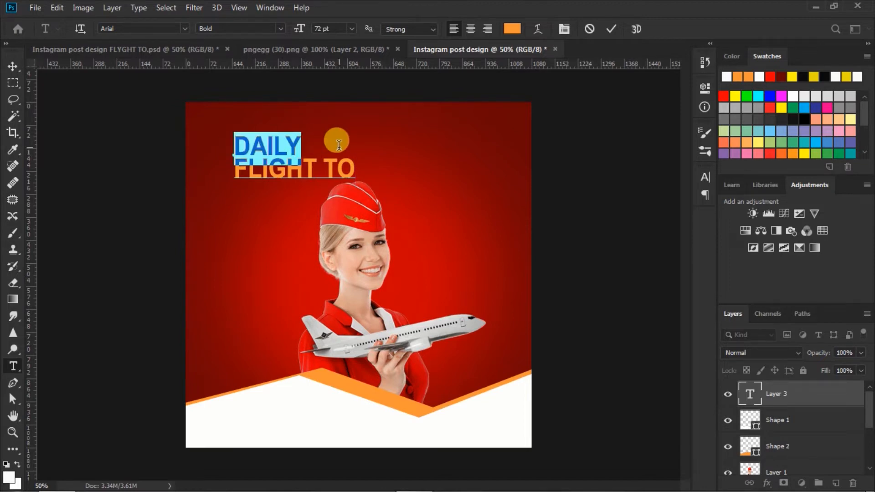
click(705, 177)
click(567, 265)
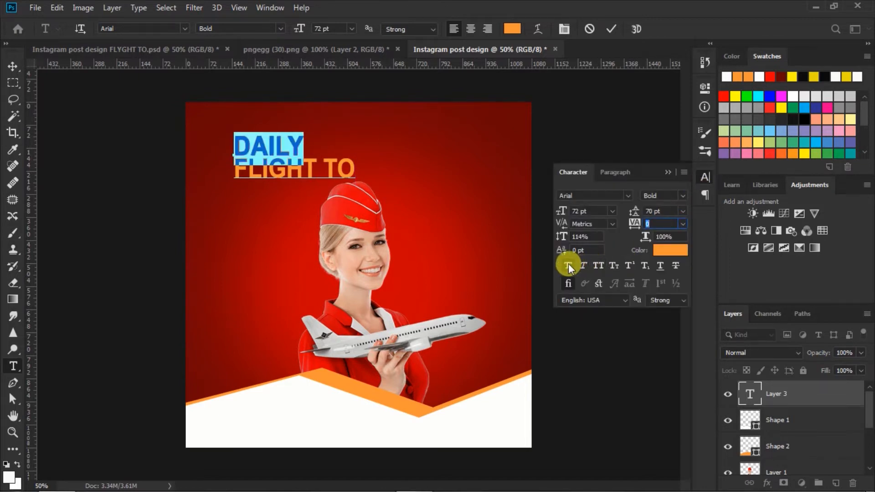
drag(234, 166, 411, 165)
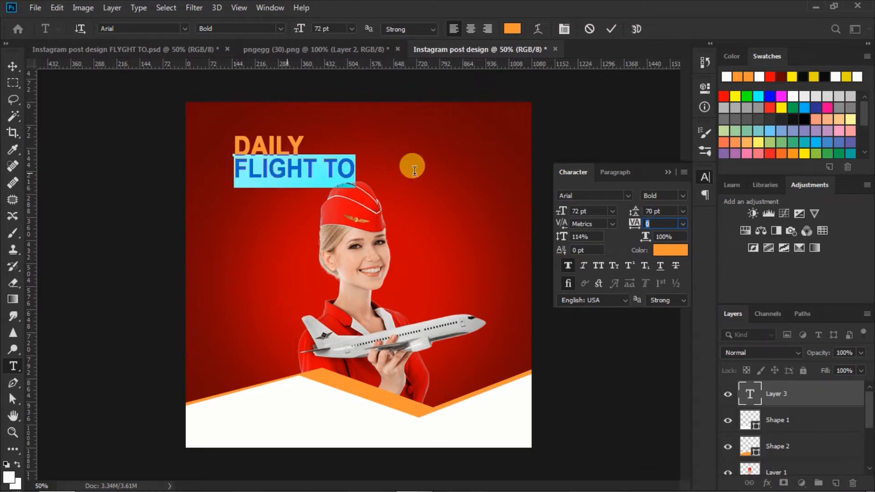
click(683, 196)
click(669, 218)
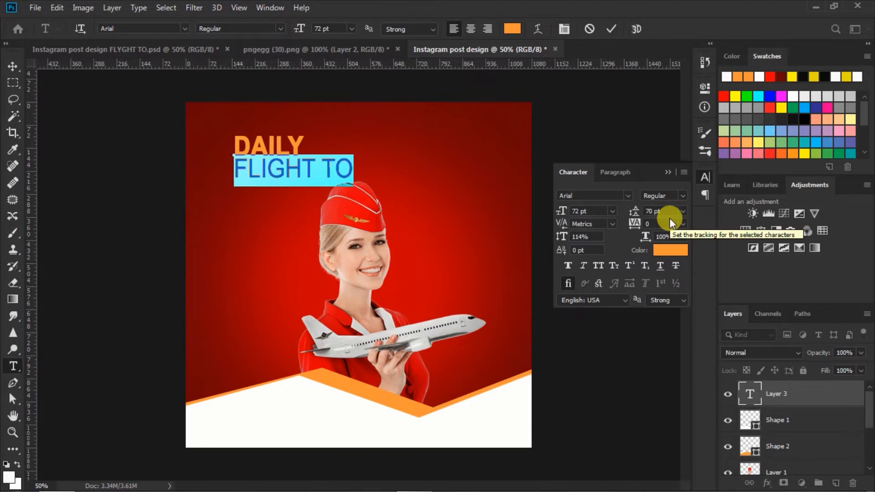
click(610, 29)
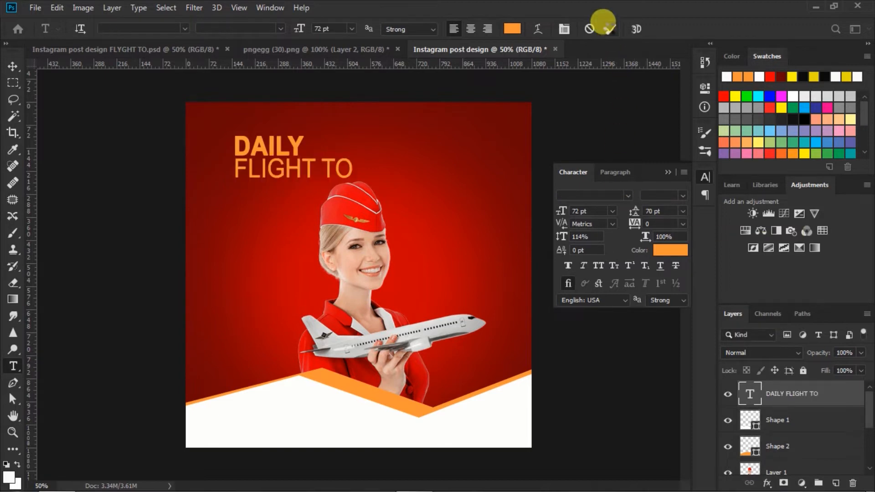
click(668, 172)
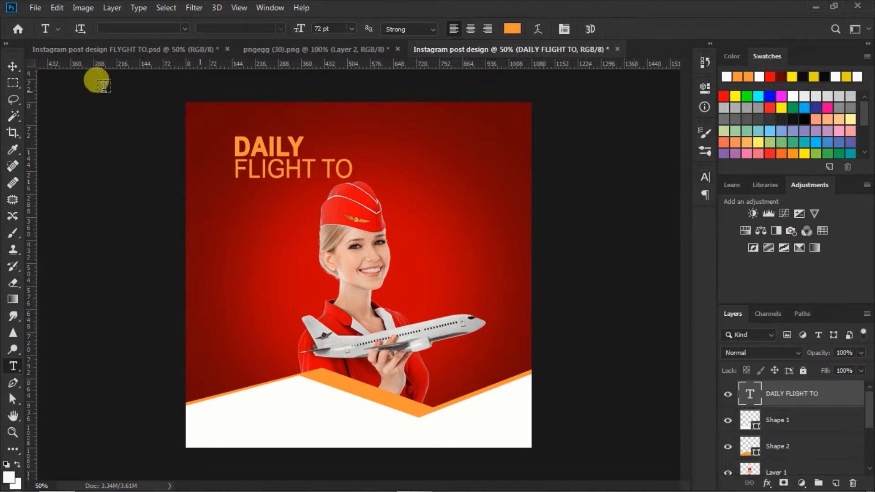
Shift the DAILY FLIGHT TO headline slightly closer to the canvas's left edge.
click(13, 67)
drag(267, 149, 259, 149)
click(587, 212)
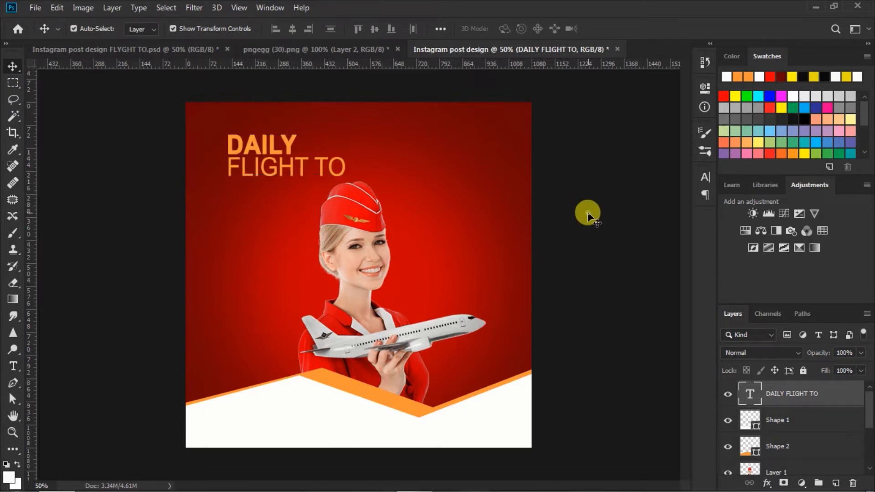
Add the off-white (#fbf9f8) headline "DUBAI" in Arial Black, 194 pt, beneath FLIGHT TO and layered directly above Layer 2, behind the woman.
scroll(769, 407, down, 3)
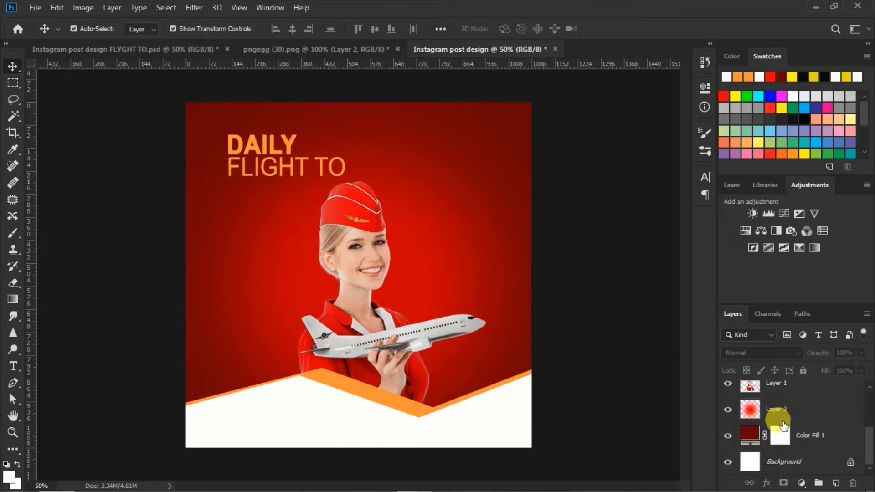
click(747, 411)
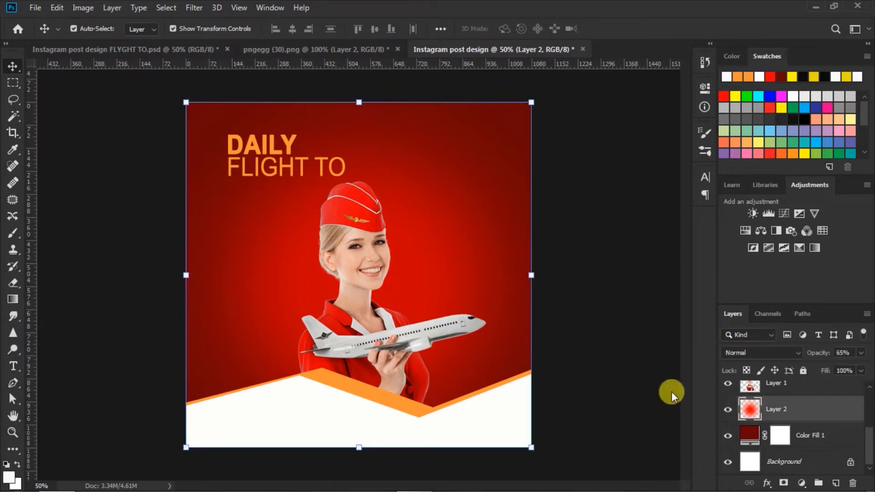
click(14, 366)
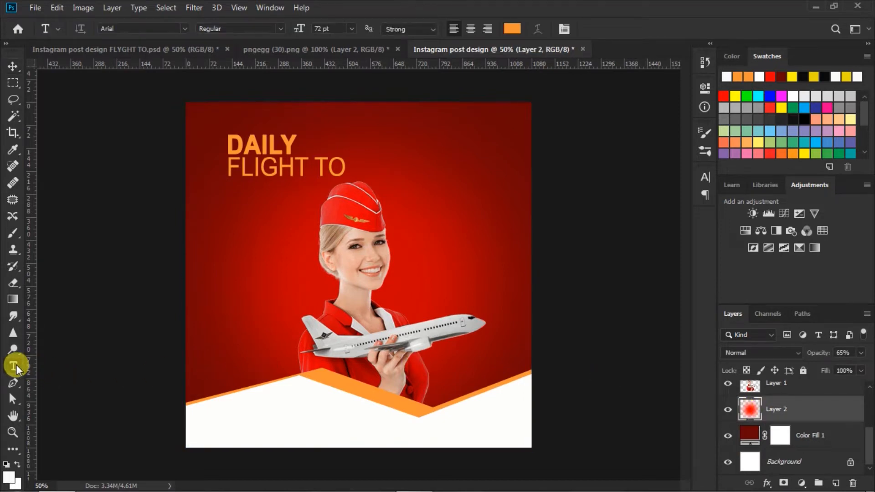
click(279, 26)
click(218, 92)
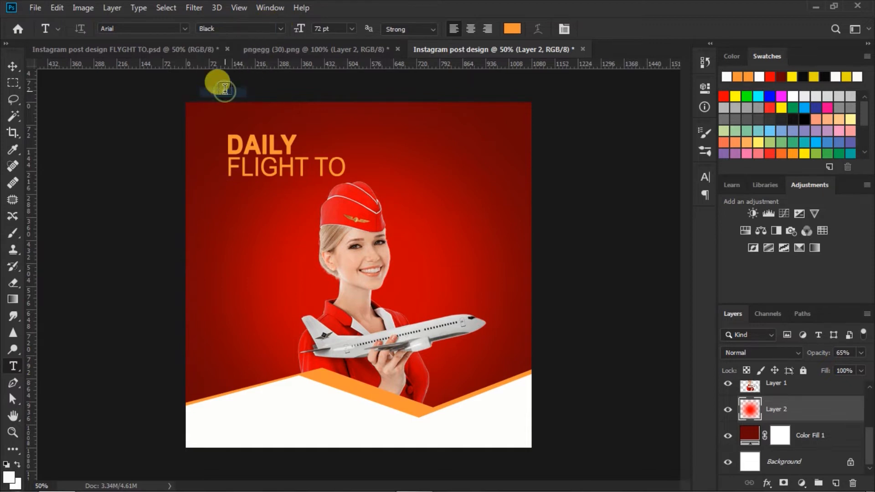
click(321, 28)
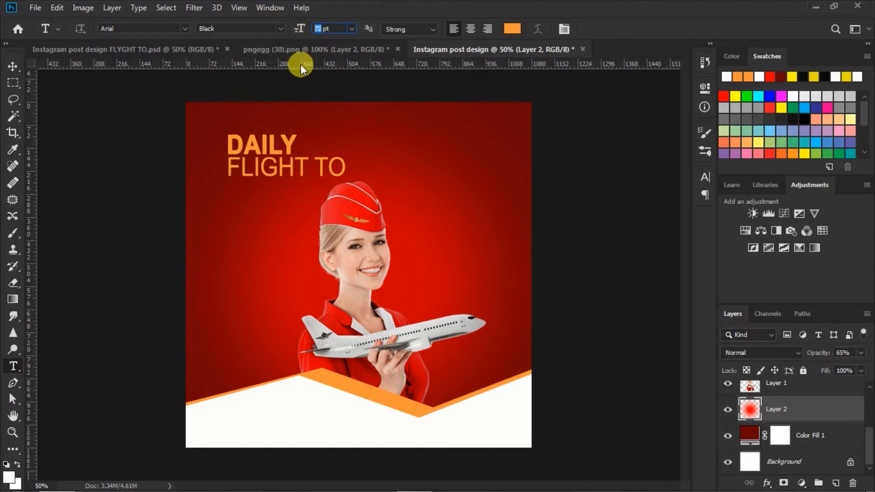
text(194)
click(513, 28)
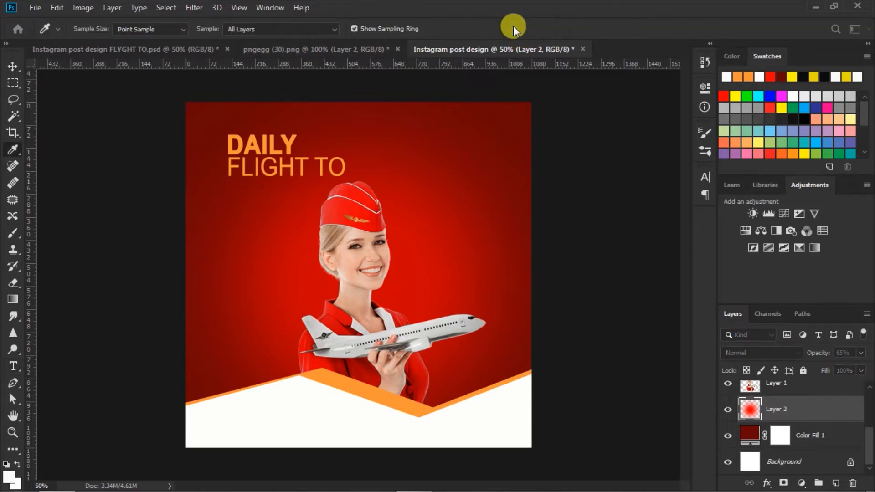
click(513, 228)
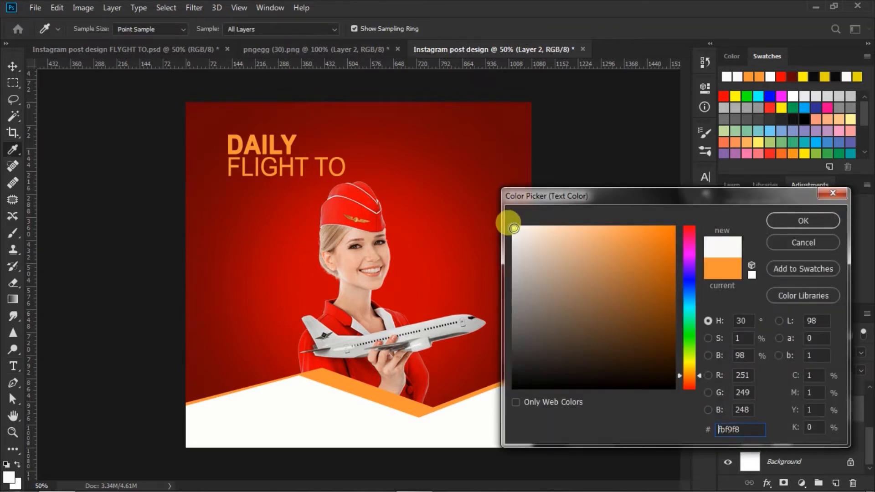
click(778, 219)
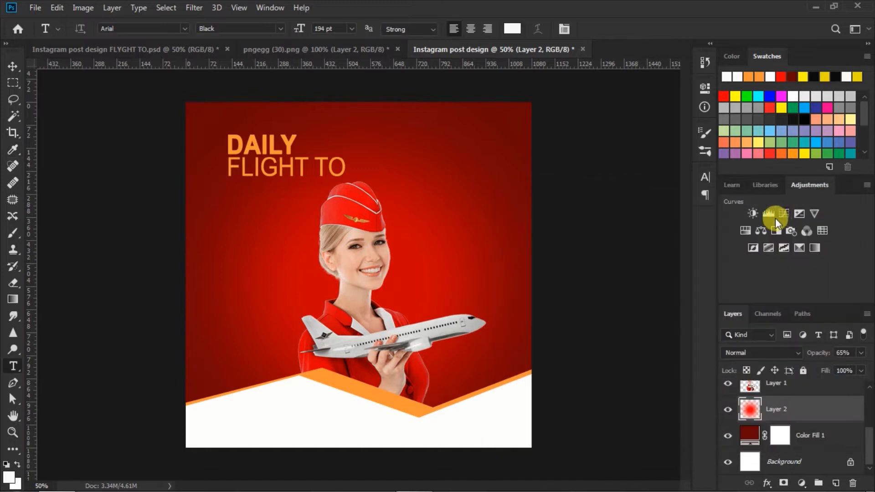
click(225, 222)
text(D)
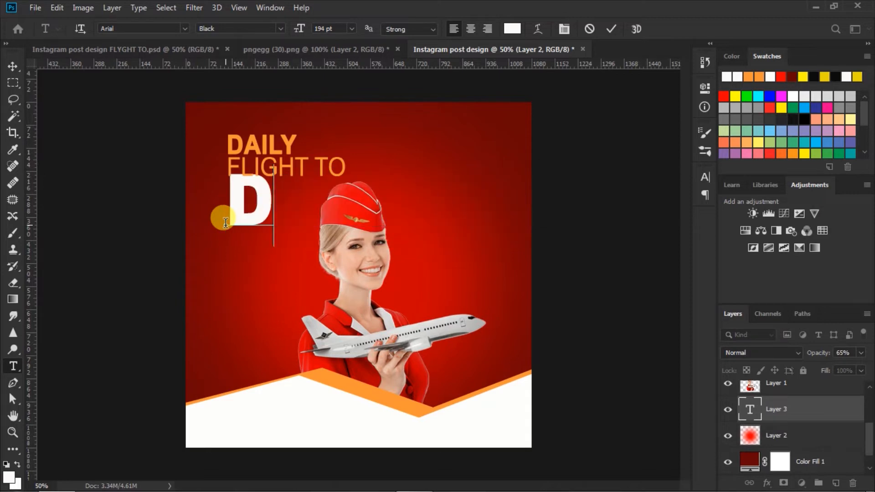
text(UBAI)
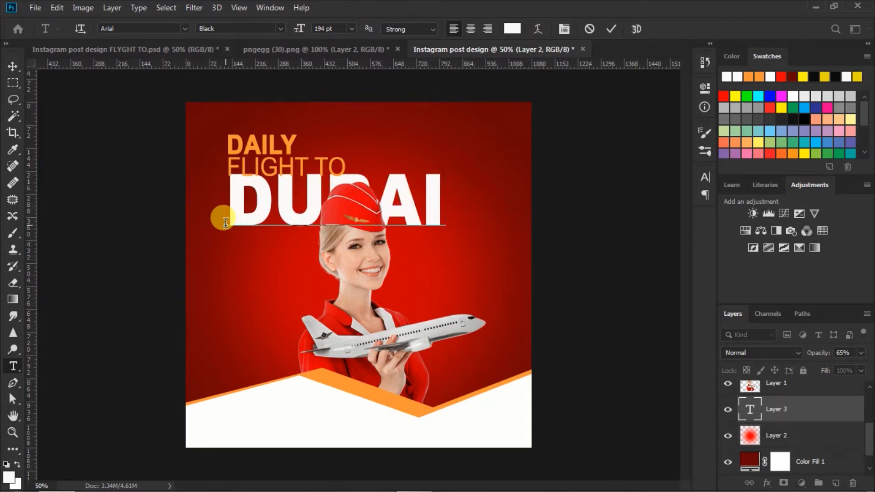
click(609, 28)
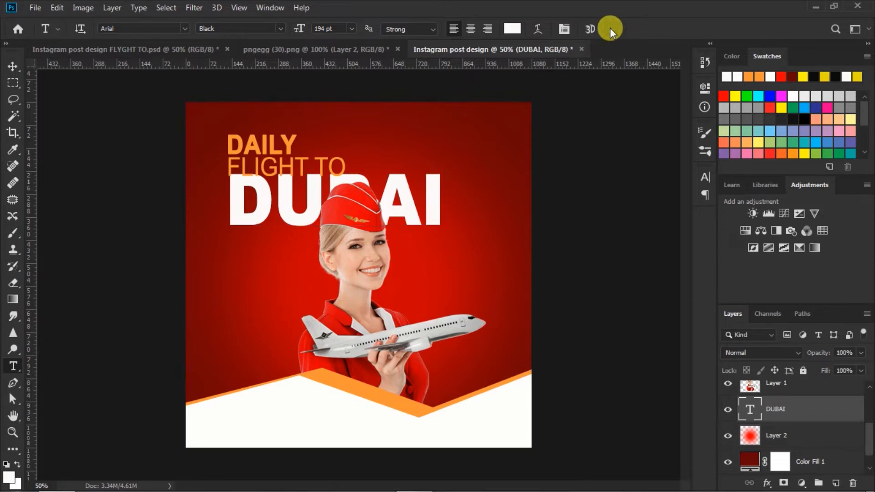
Shift the DUBAI text slightly down and left to clear FLIGHT TO and align with the headline's left edge.
click(14, 67)
drag(250, 195, 248, 201)
key(Down)
key(Down)
key(Down)
key(Down)
key(Down)
key(Down)
key(Down)
key(Down)
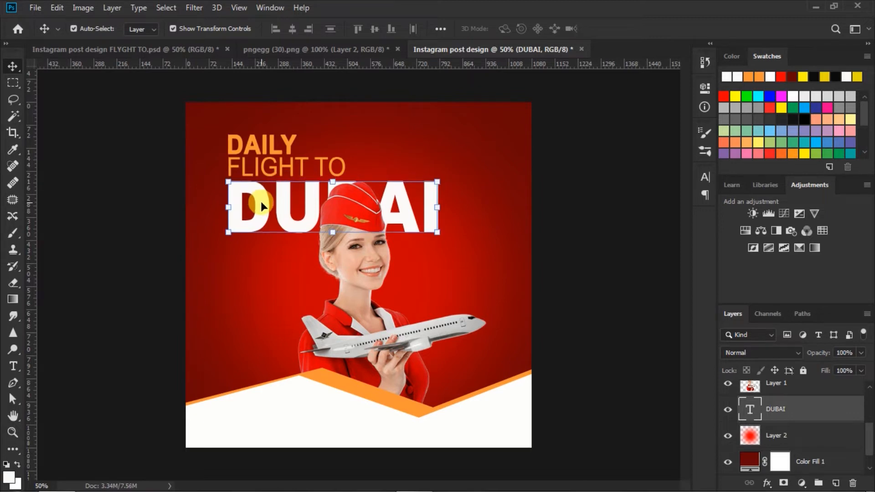
key(Up)
key(Up)
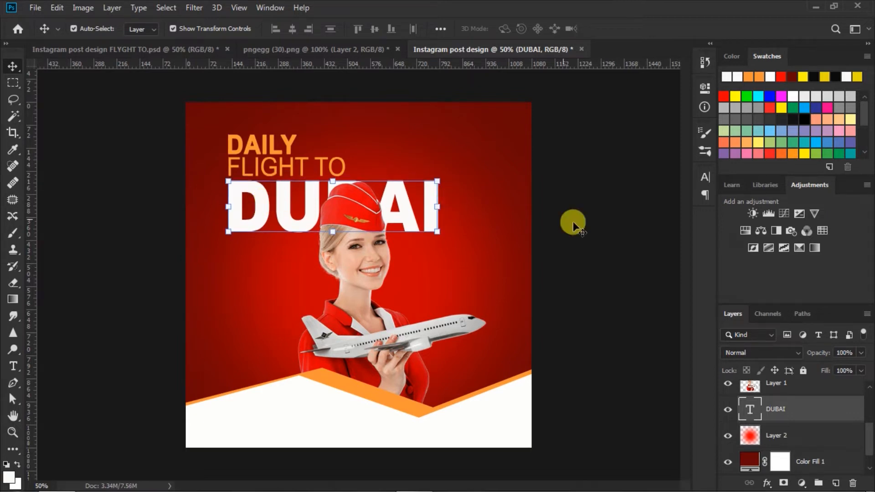
click(582, 235)
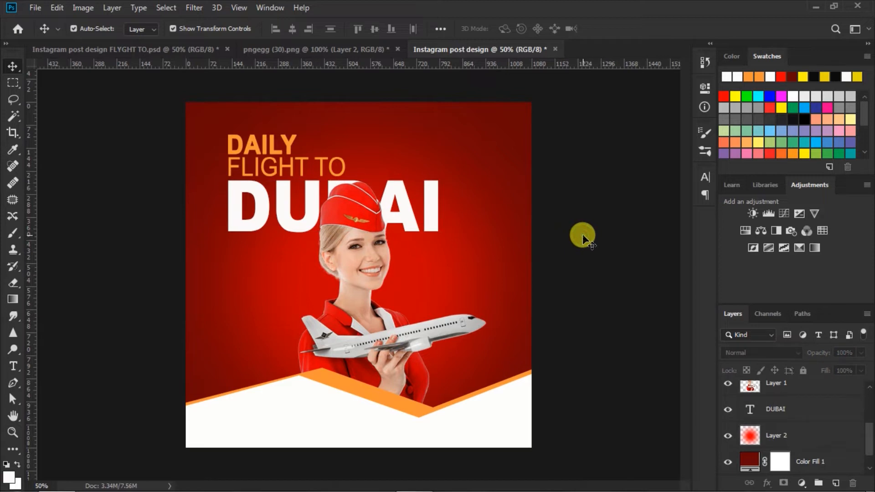
Nudge the woman's cut-out down and slightly right so more of the DUBAI lettering shows above her hat.
click(355, 208)
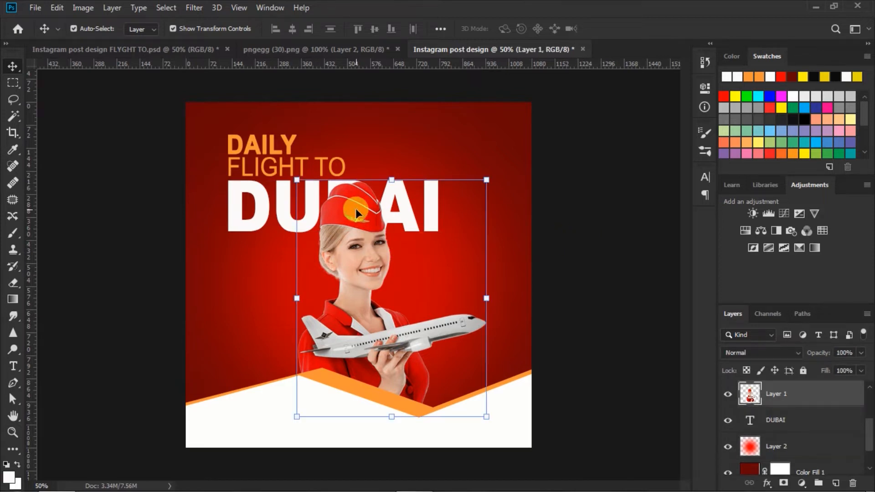
key(Down)
key(Down)
key(Down)
key(Down)
key(Down)
key(Down)
key(Down)
key(Down)
key(Down)
key(Down)
key(Down)
key(Down)
key(Down)
key(Down)
key(Down)
key(Down)
key(Down)
key(Down)
key(Down)
key(Down)
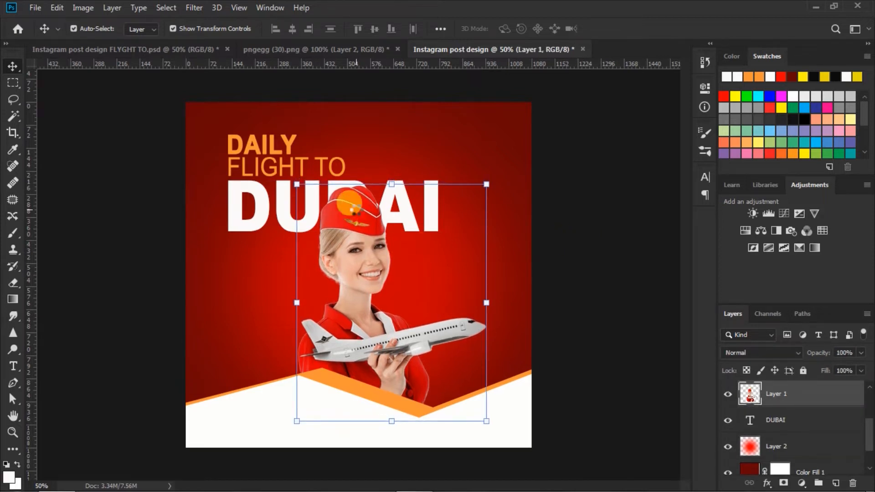
key(Right)
key(Right)
key(Right)
key(Right)
key(Right)
key(Right)
key(Right)
key(Right)
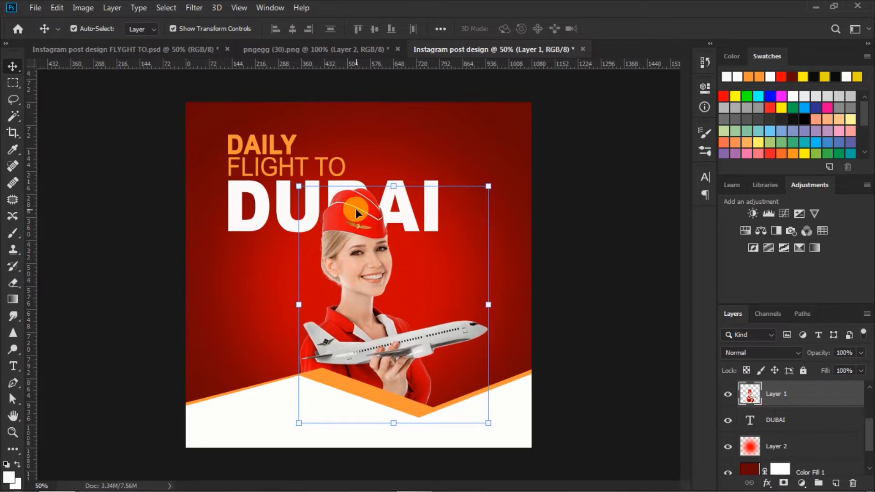
click(588, 228)
click(308, 160)
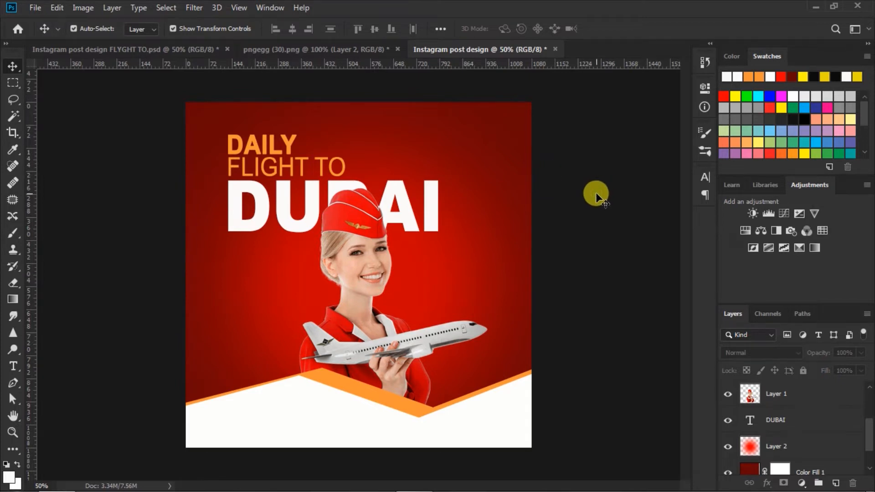
Move the white Shape 1 and orange Shape 2 together slightly down at the base of the canvas.
click(366, 389)
scroll(766, 408, up, 2)
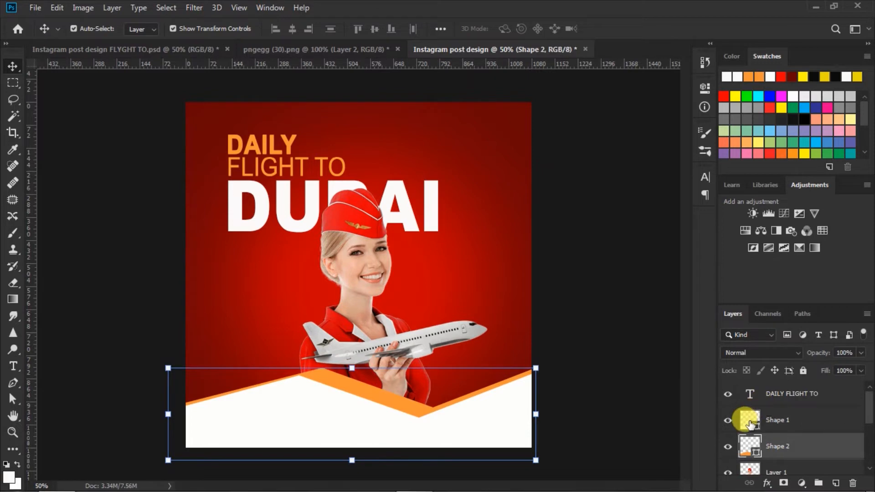
shift+click(748, 422)
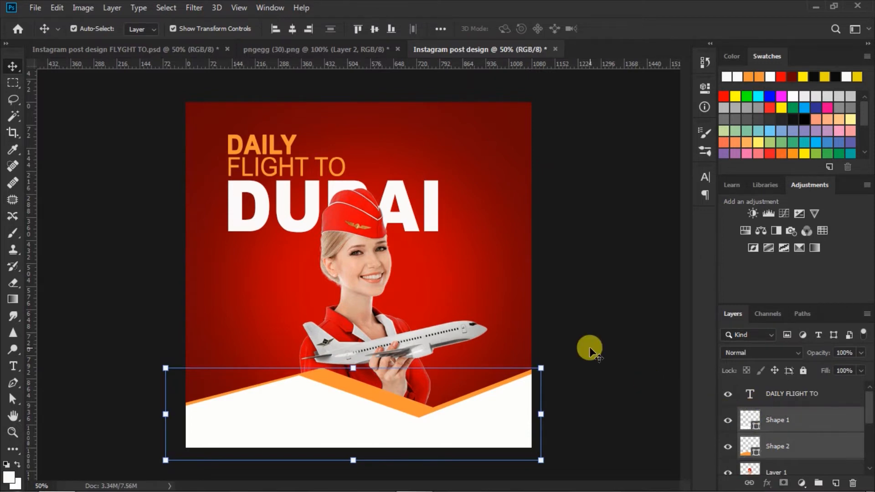
key(Down)
key(Down)
key(Down)
key(Down)
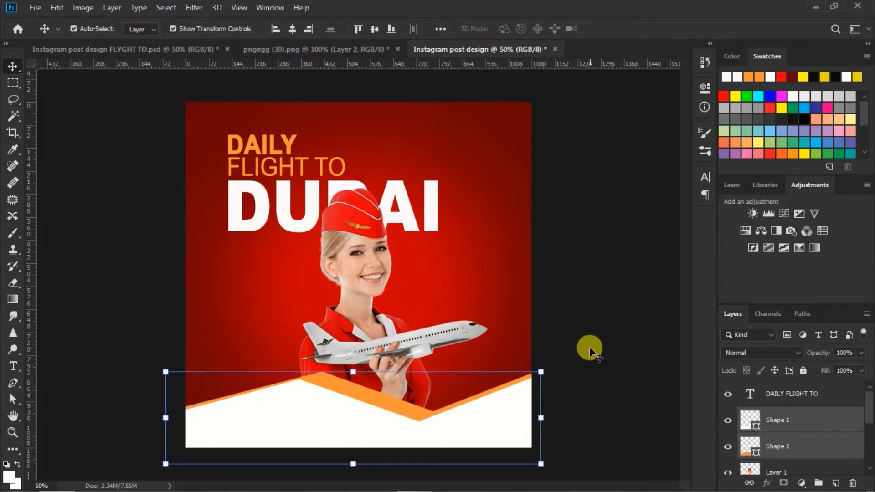
click(590, 330)
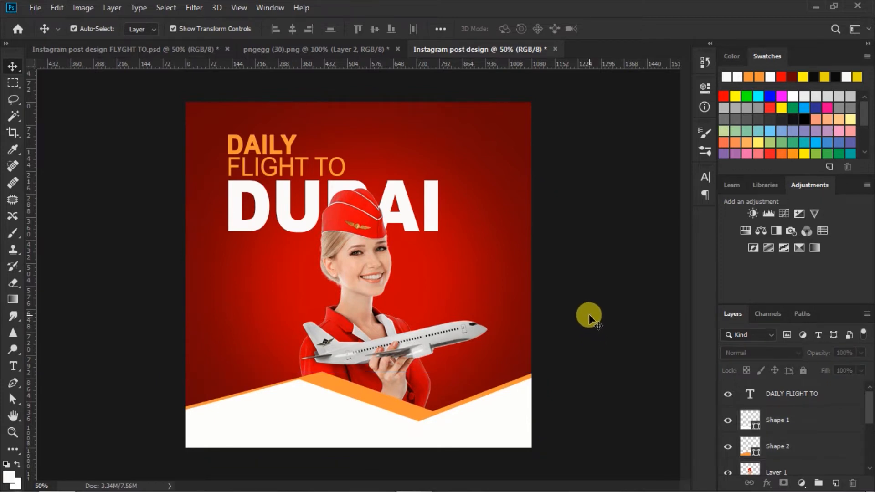
Add the two-line orange (#f89535) text "STARTS FROM" / "1ST SEPTEMBER" in Arial Regular, 30 pt, below DUBAI and beside the woman's face.
click(13, 367)
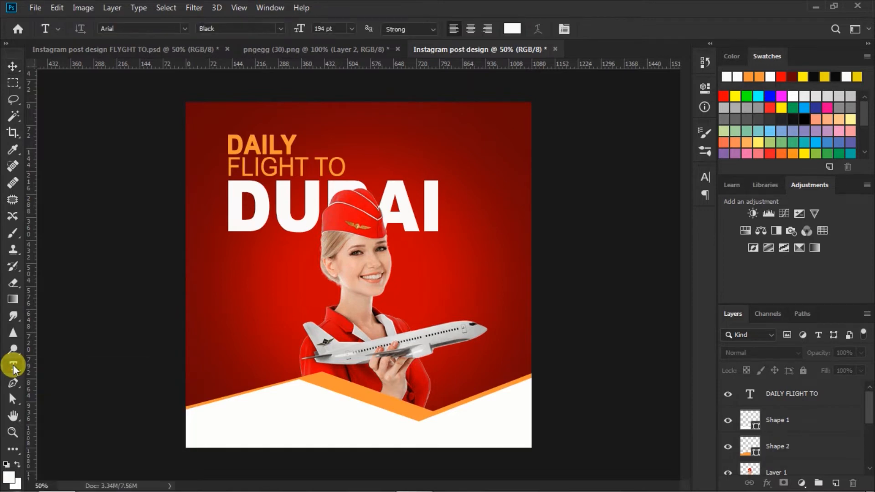
click(278, 28)
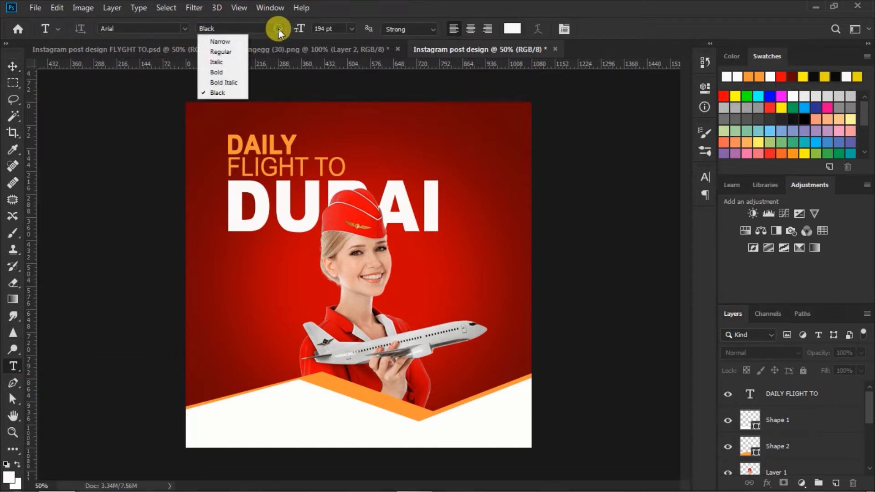
click(232, 52)
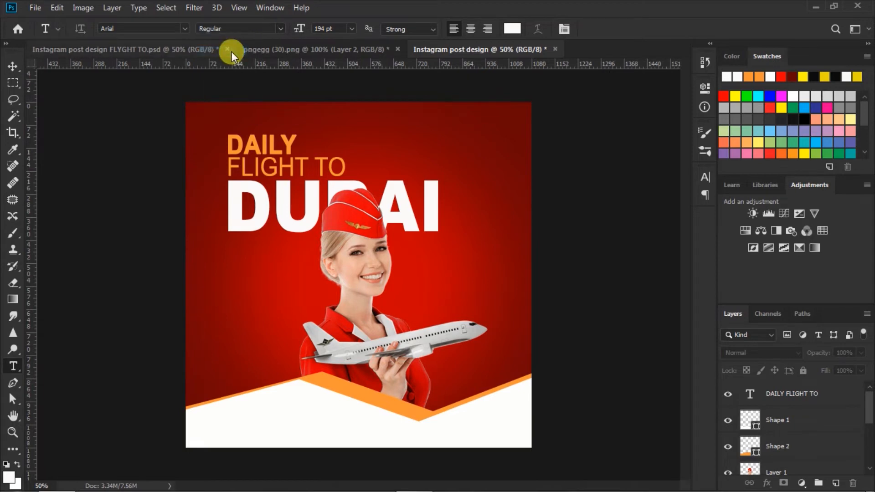
click(350, 27)
click(334, 151)
click(512, 30)
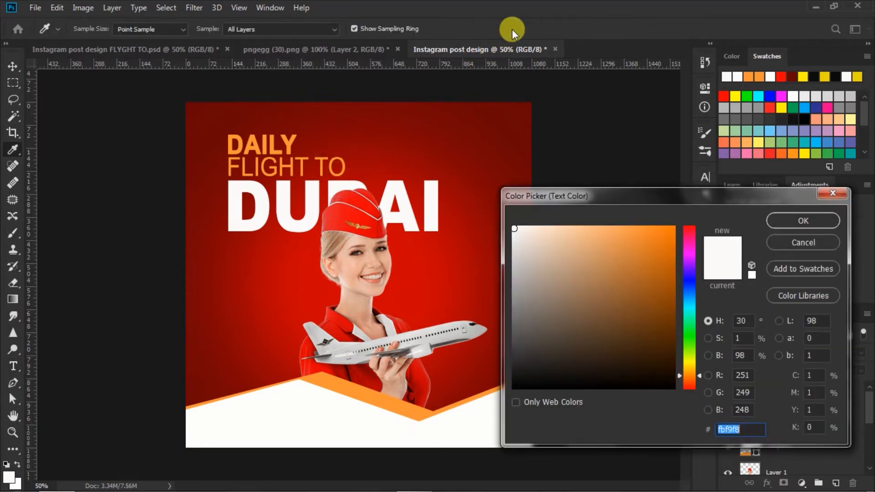
click(749, 77)
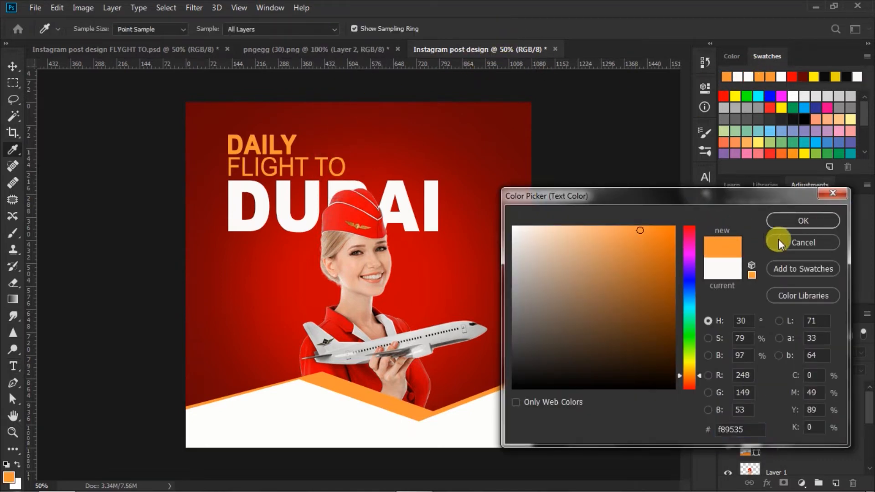
click(783, 220)
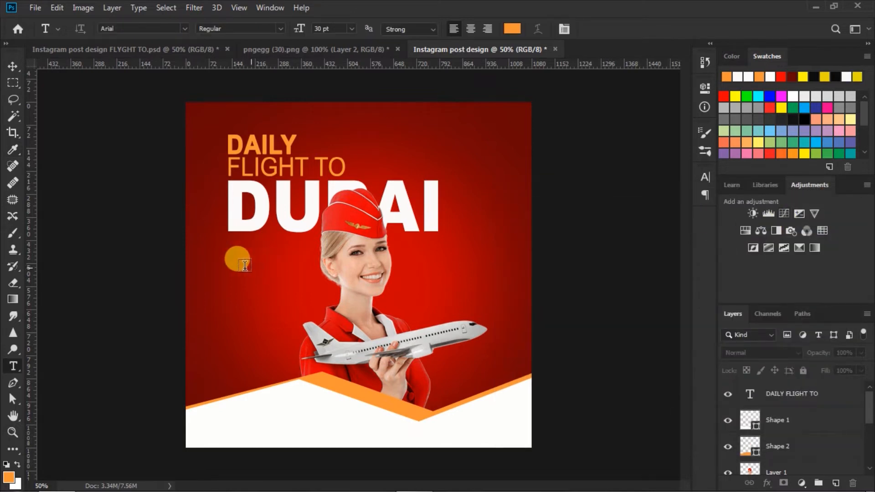
click(228, 256)
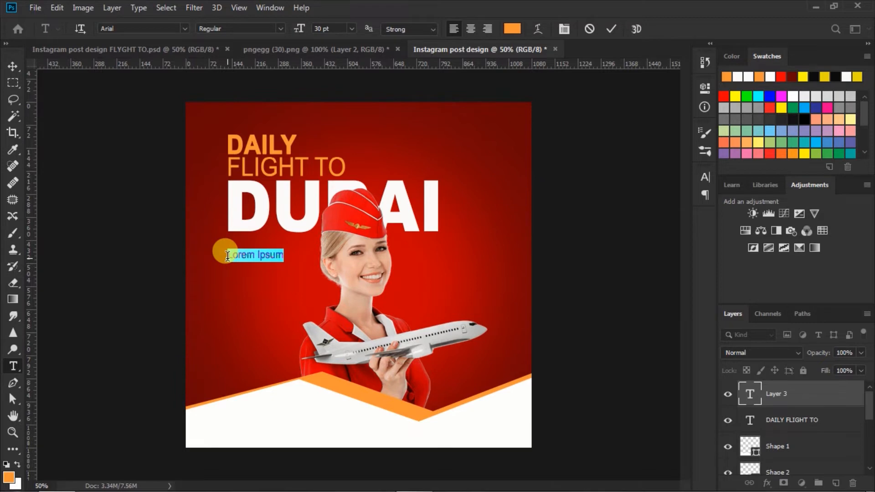
key(BackSpace)
text(STAR)
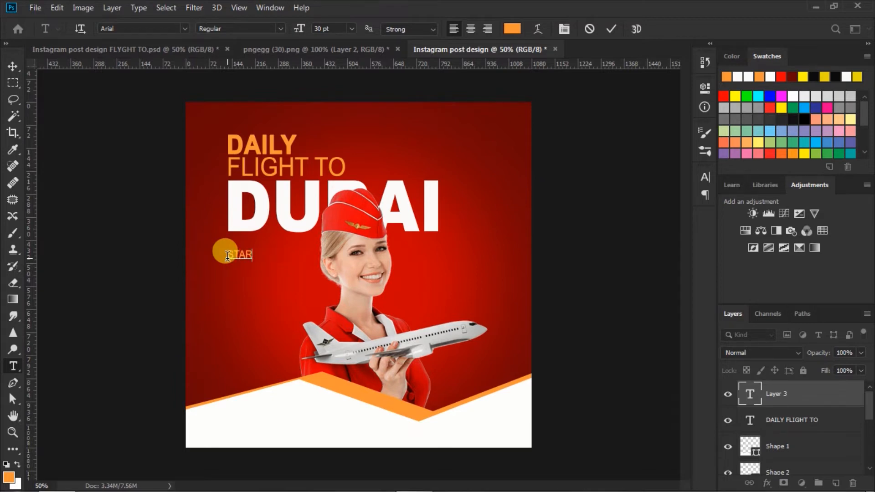
text(TS)
text( FROM )
text(1ST)
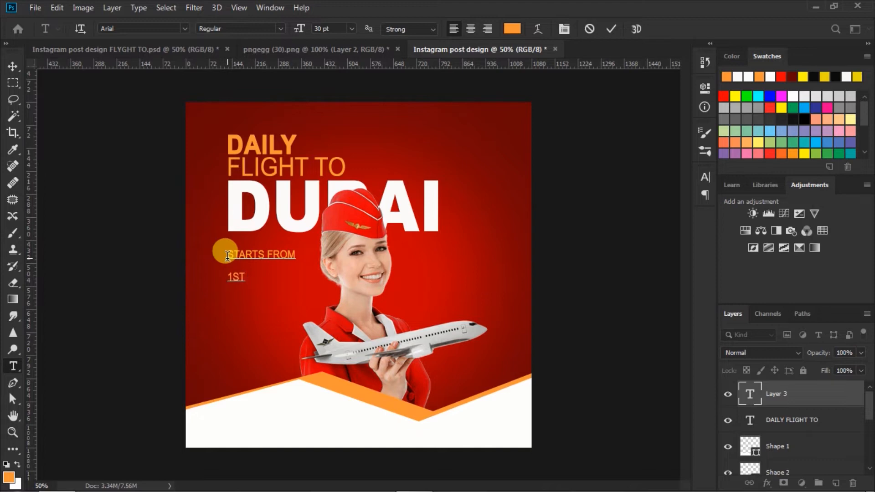
text( SEP)
key(BackSpace)
text(TEMBER)
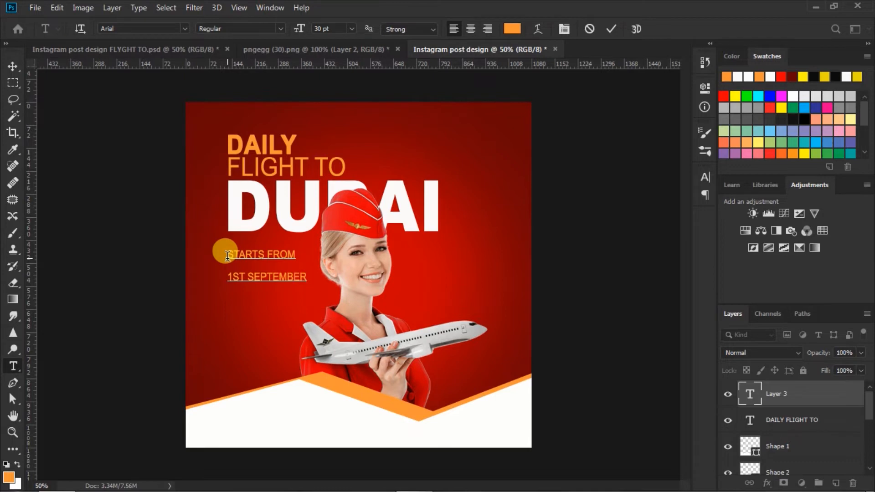
Set the leading of the two STARTS FROM / 1ST SEPTEMBER lines to 35 pt.
drag(227, 256, 308, 279)
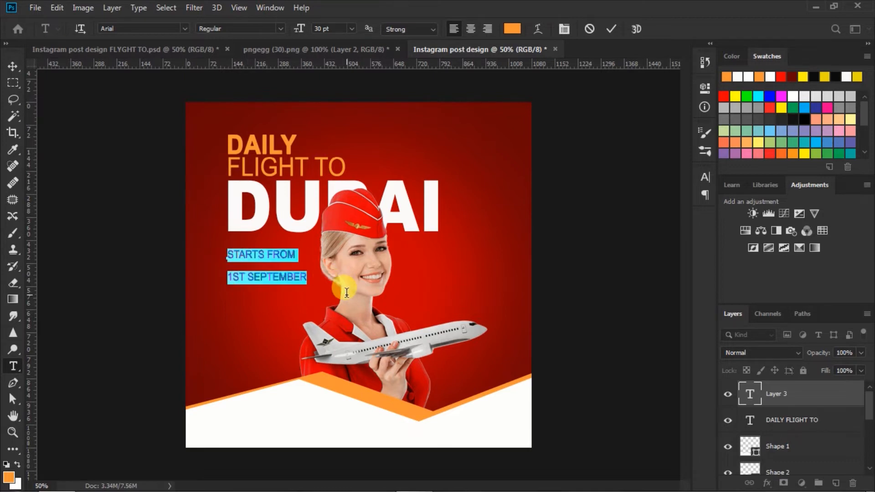
click(704, 177)
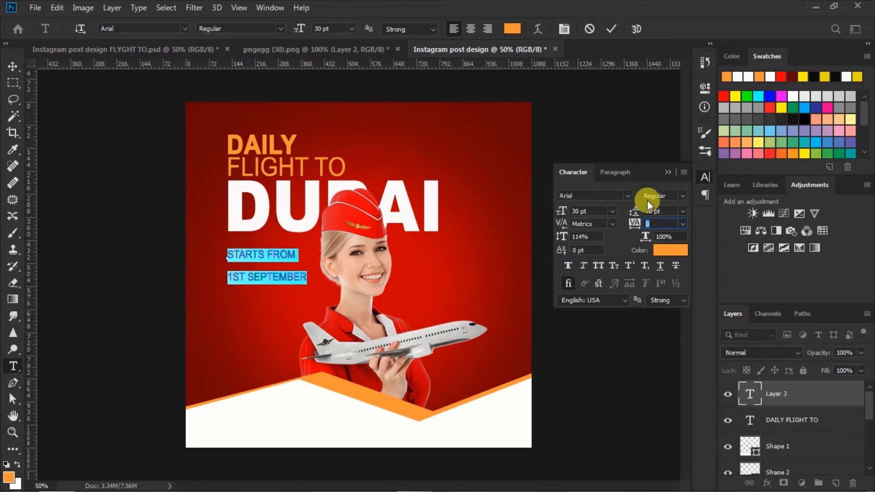
drag(635, 214, 610, 219)
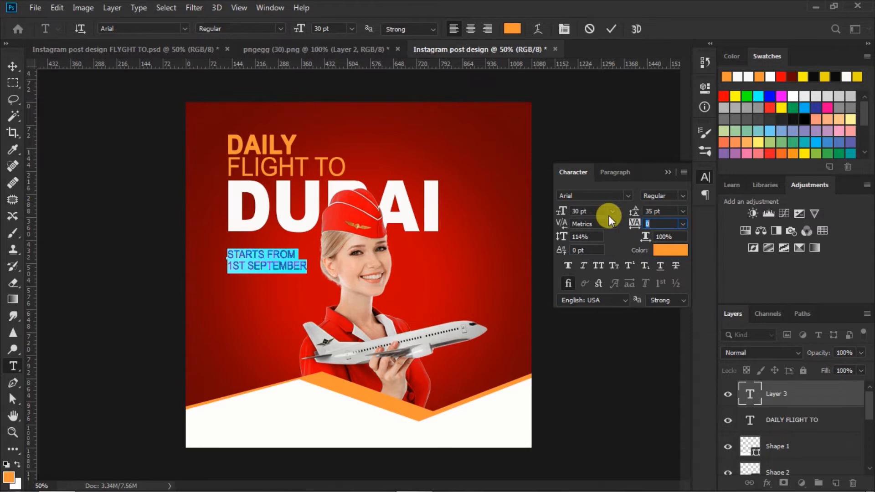
Format the ST in 1ST SEPTEMBER as superscript.
drag(231, 267, 245, 266)
click(604, 283)
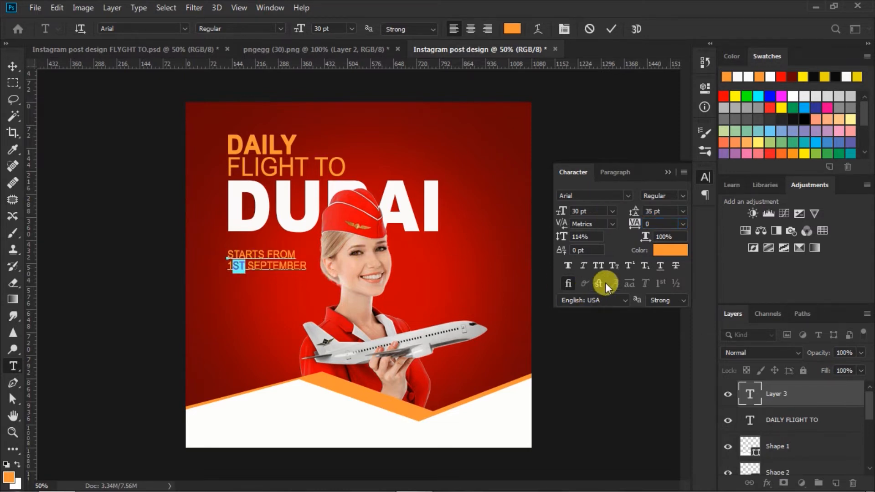
click(628, 266)
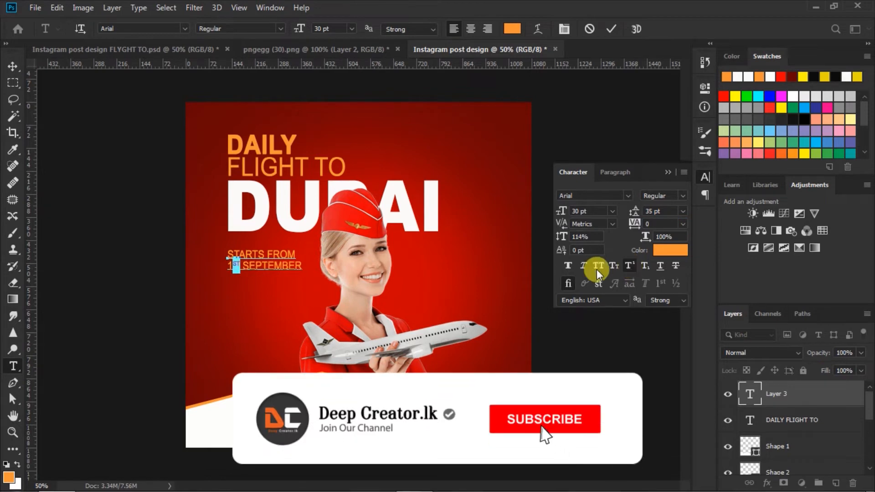
Set the whole 1ST SEPTEMBER line to Arial Bold, leaving STARTS FROM in Regular.
click(228, 267)
drag(228, 266, 303, 267)
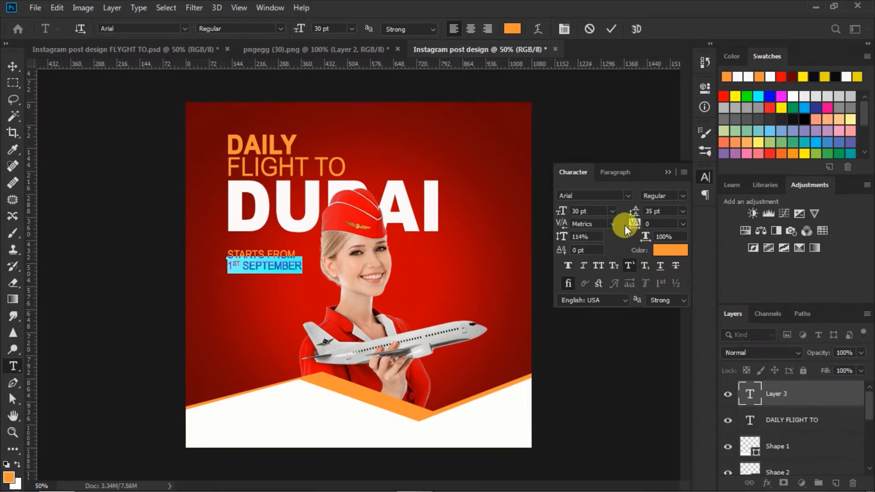
click(681, 195)
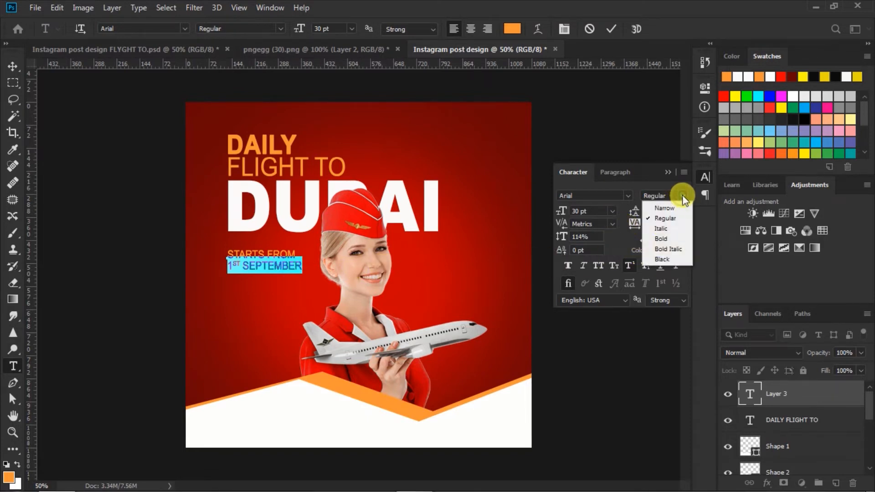
click(657, 237)
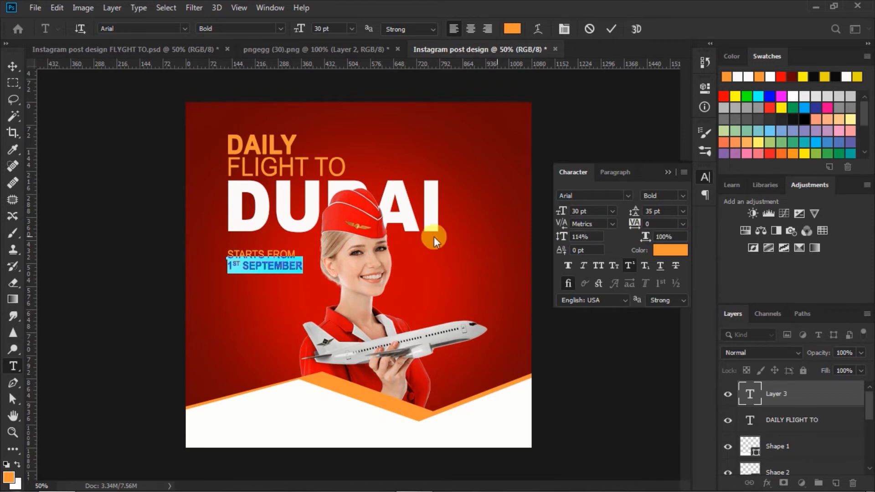
Apply the orange (#f89535) sampled from the DAILY heading as text colour to both start-date lines.
drag(227, 254, 351, 267)
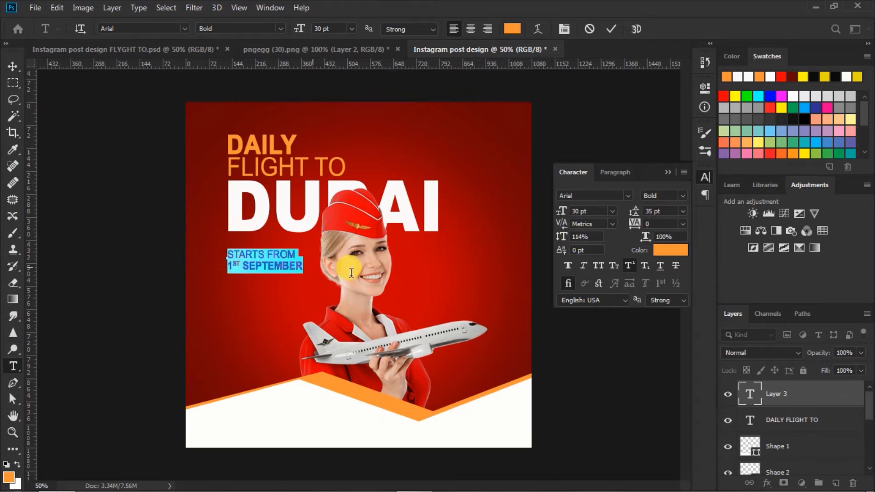
click(663, 251)
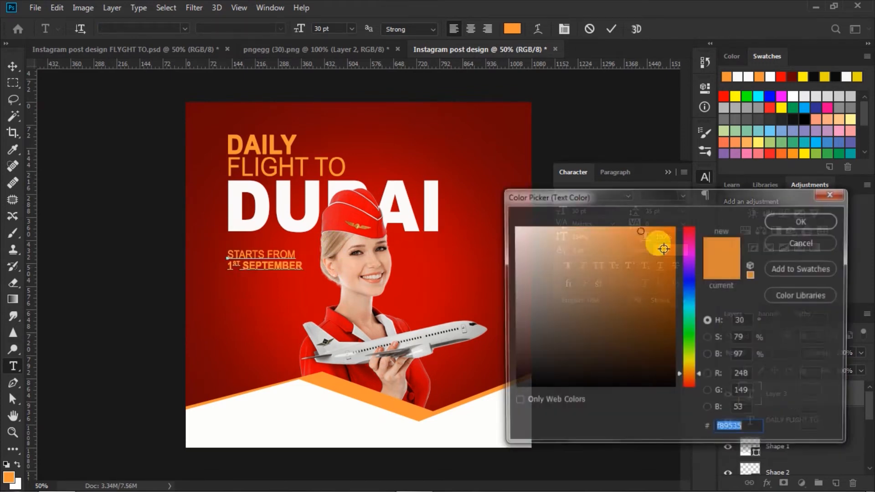
click(272, 150)
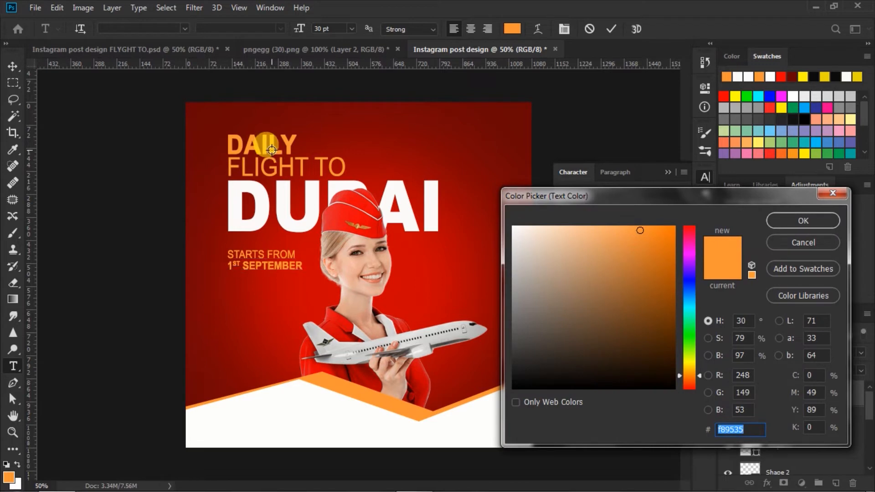
click(799, 220)
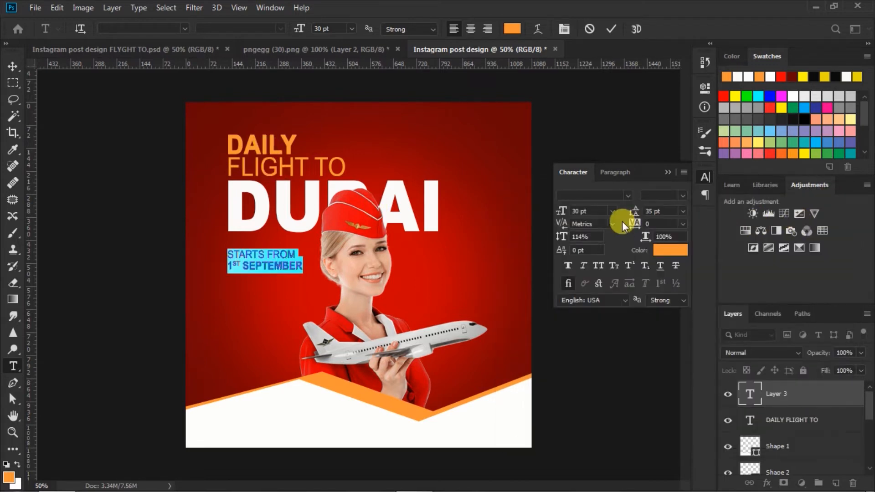
Set the start-date text's leading to 32 pt and move the text block slightly up, closer beneath DUBAI.
drag(631, 215, 629, 215)
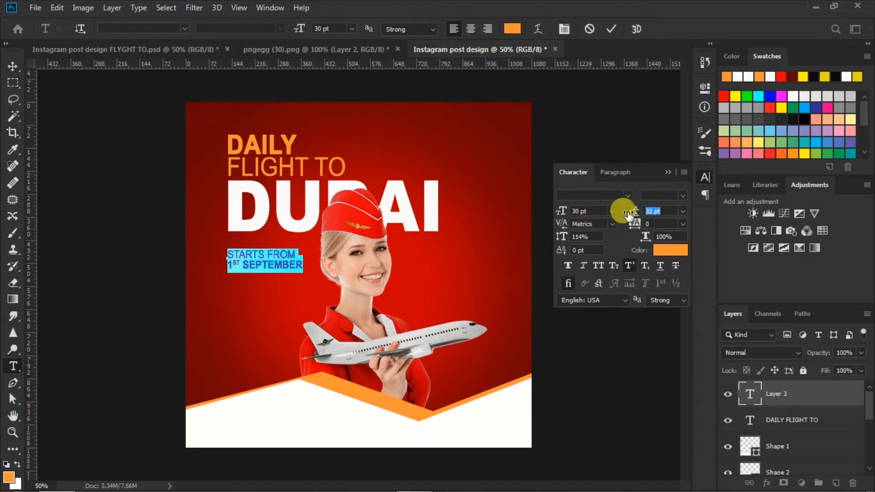
click(610, 29)
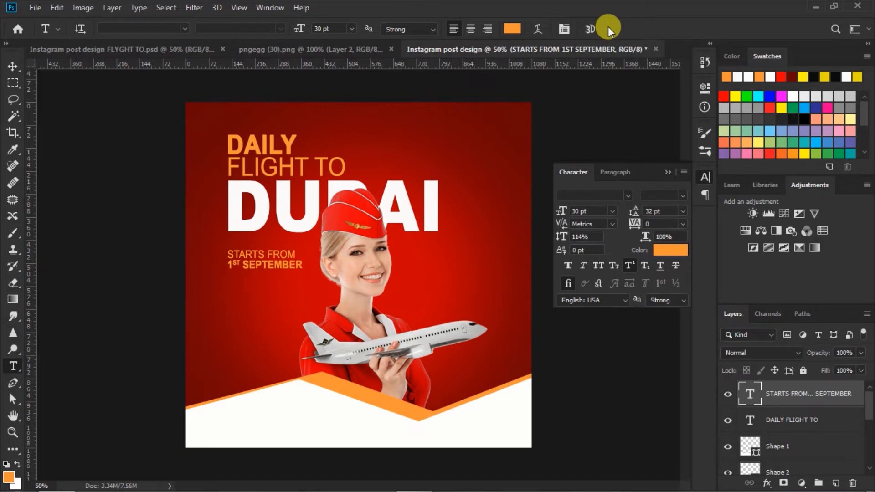
click(664, 173)
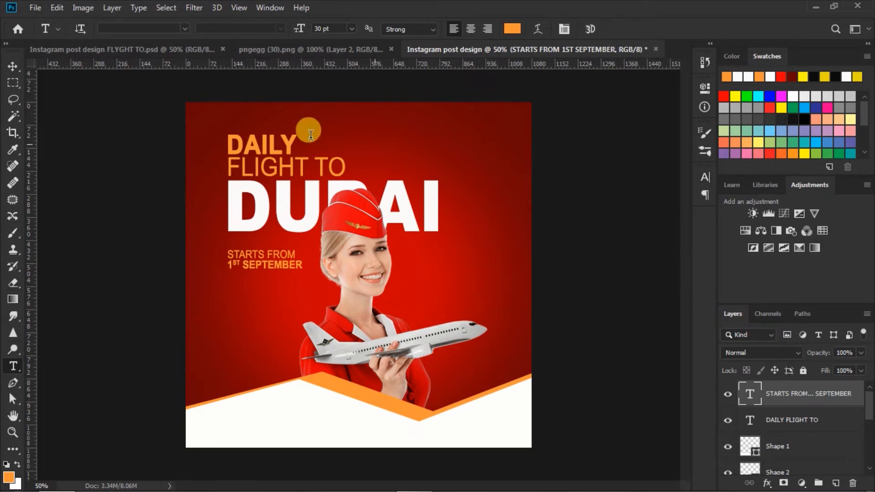
click(14, 68)
drag(278, 264, 279, 257)
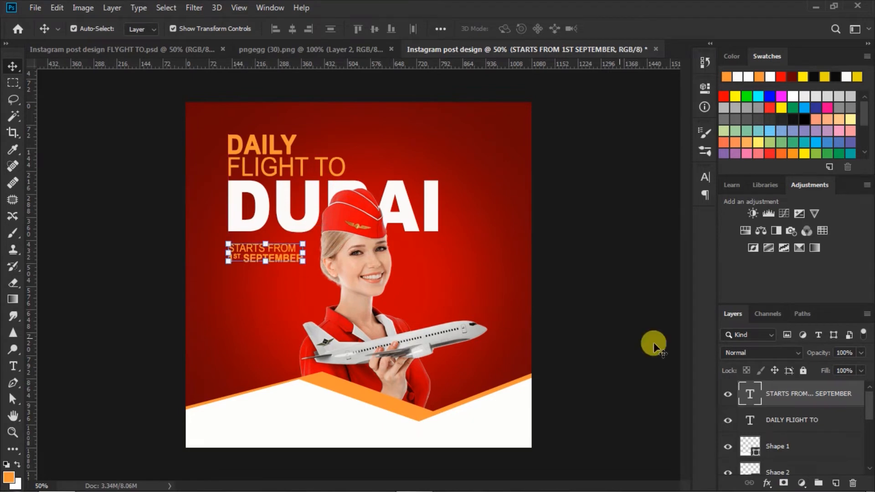
Draw a black, stroke-free rectangle of about 352 × 90 px behind the start-date text, layered directly above DAILY FLIGHT TO.
click(779, 424)
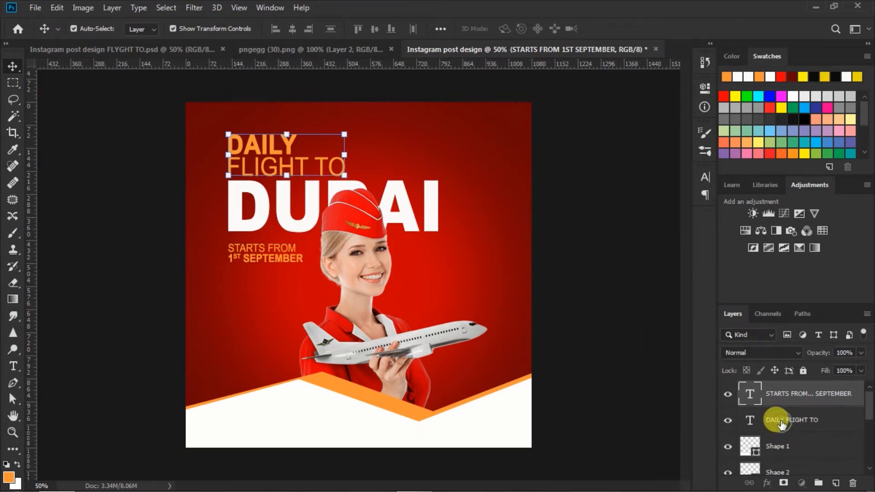
click(13, 449)
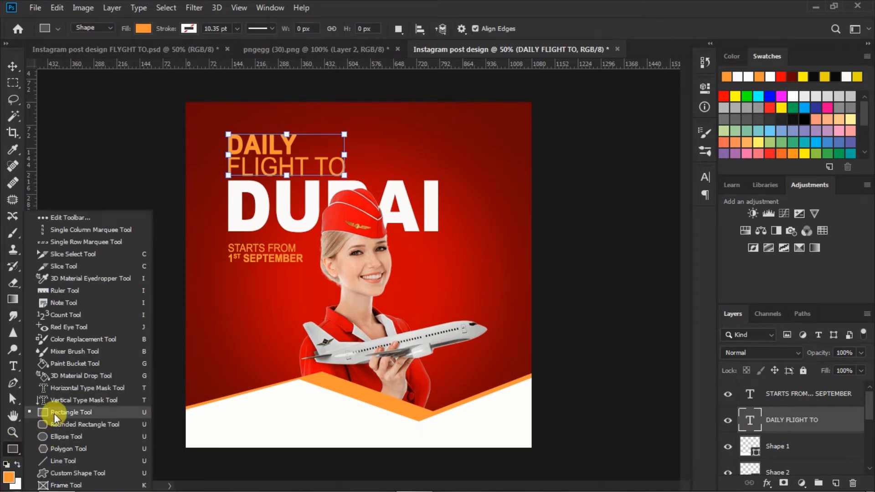
click(50, 412)
click(144, 29)
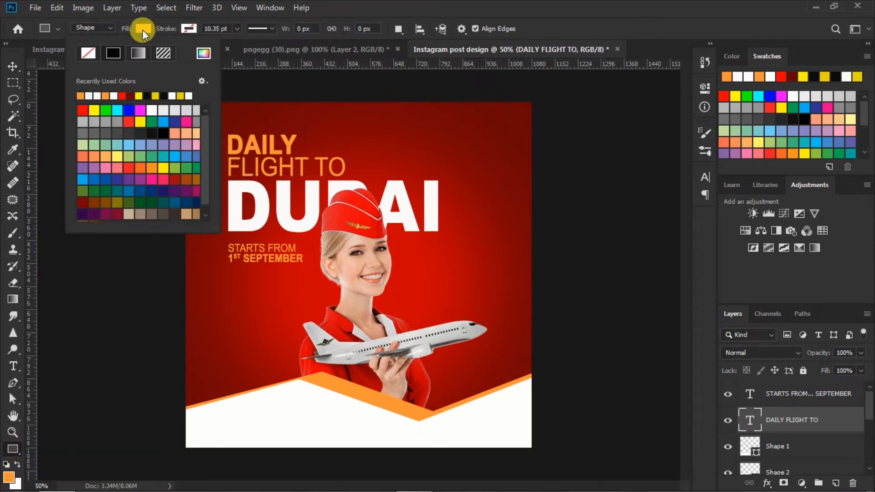
click(155, 96)
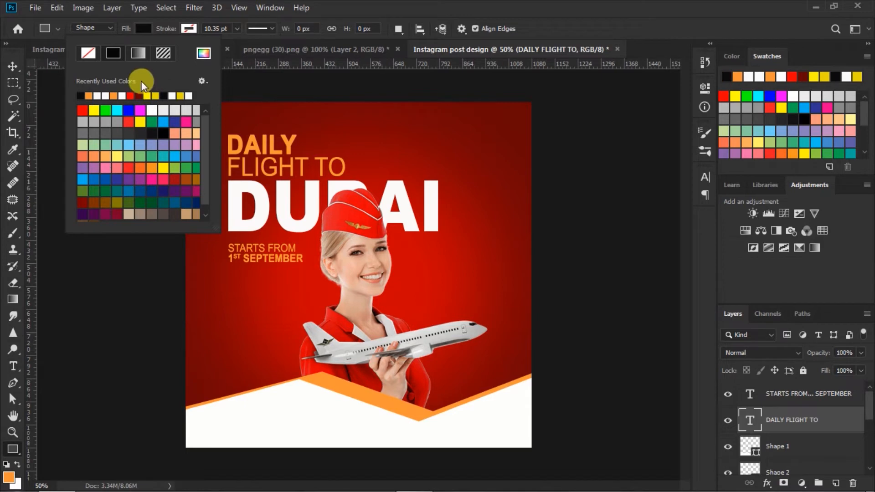
click(144, 27)
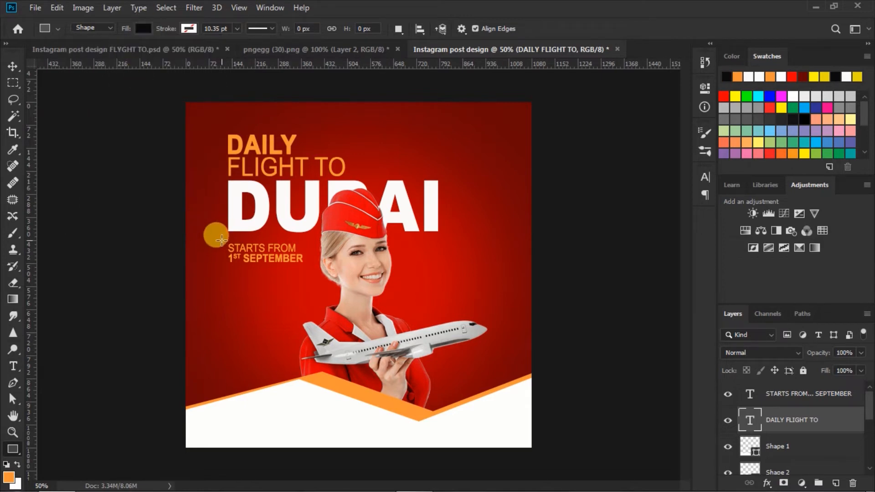
drag(220, 239, 332, 268)
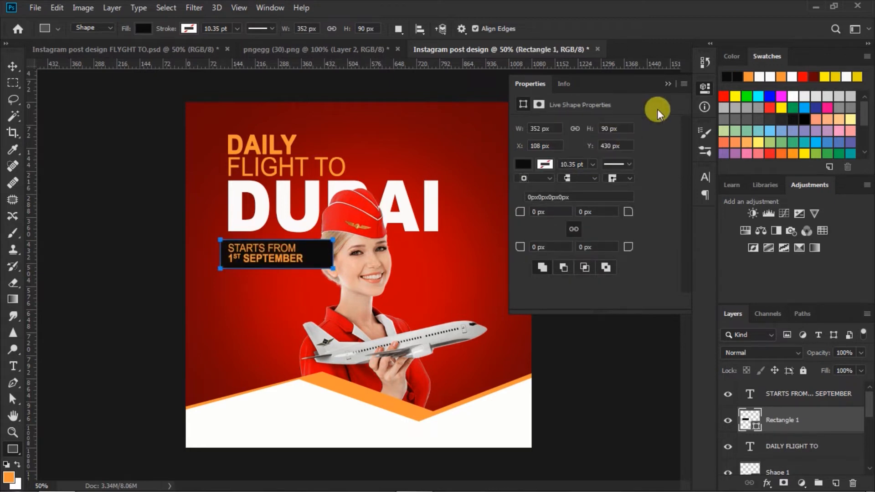
click(665, 86)
Align the vertical centres of the start-date text and Rectangle 1, and move both layers behind the woman, directly above Layer 2.
click(12, 66)
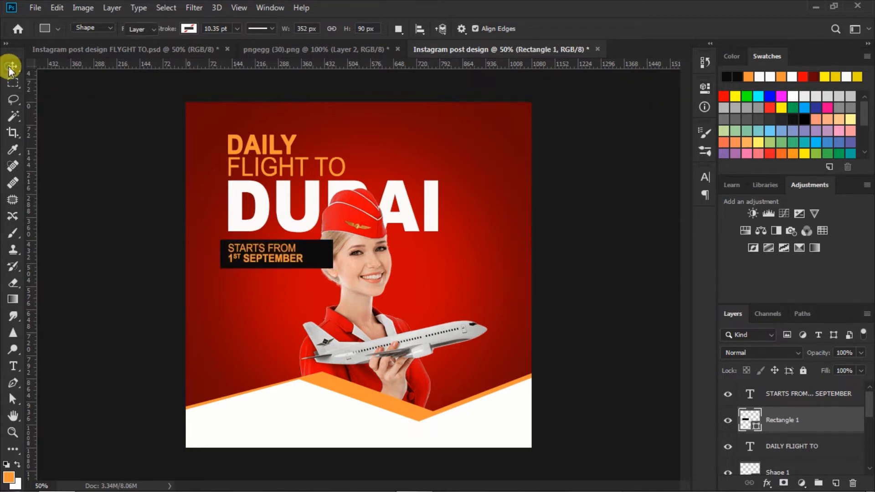
shift+click(776, 398)
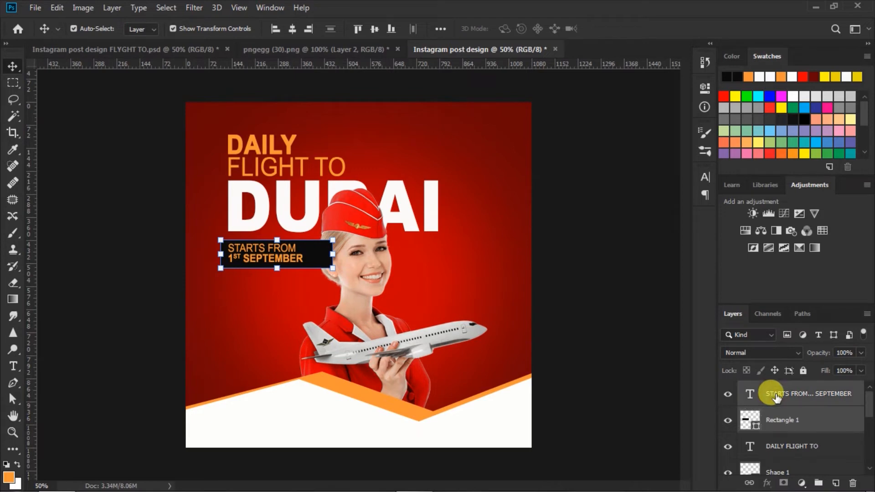
click(375, 29)
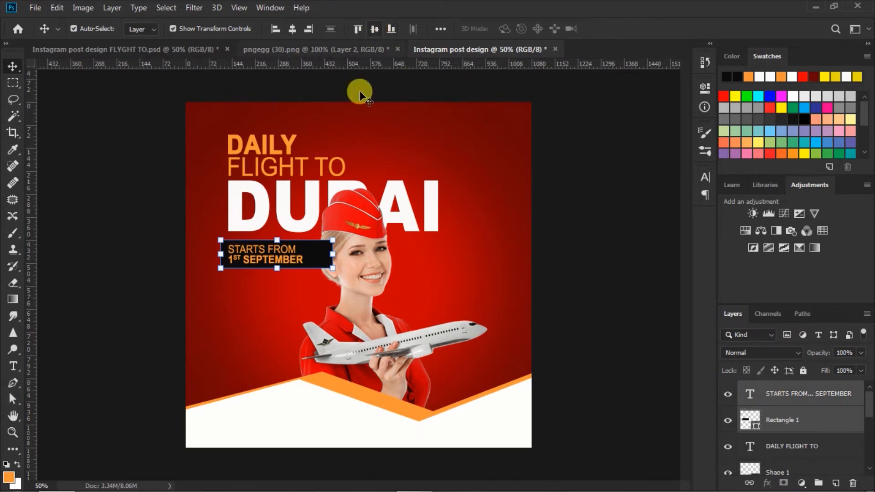
mouse_move(755, 415)
mouse_down()
mouse_move(775, 473)
mouse_move(765, 464)
mouse_move(771, 418)
mouse_up()
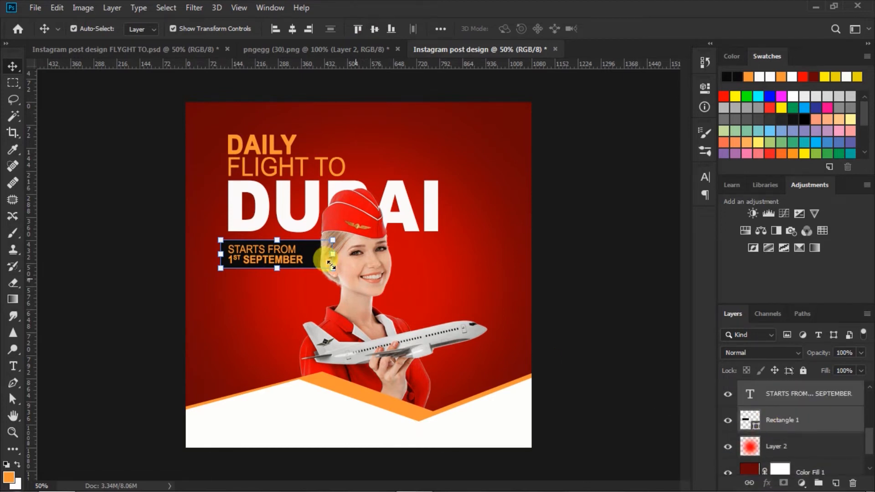
Move the start-date text and black rectangle right to line up with DUBAI's left edge, and nudge them up close beneath it.
click(308, 247)
drag(309, 248, 315, 248)
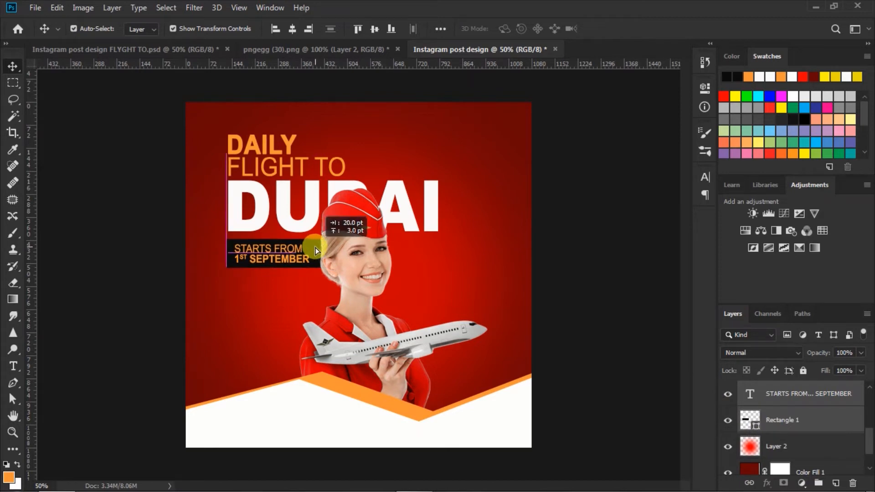
drag(315, 248, 315, 247)
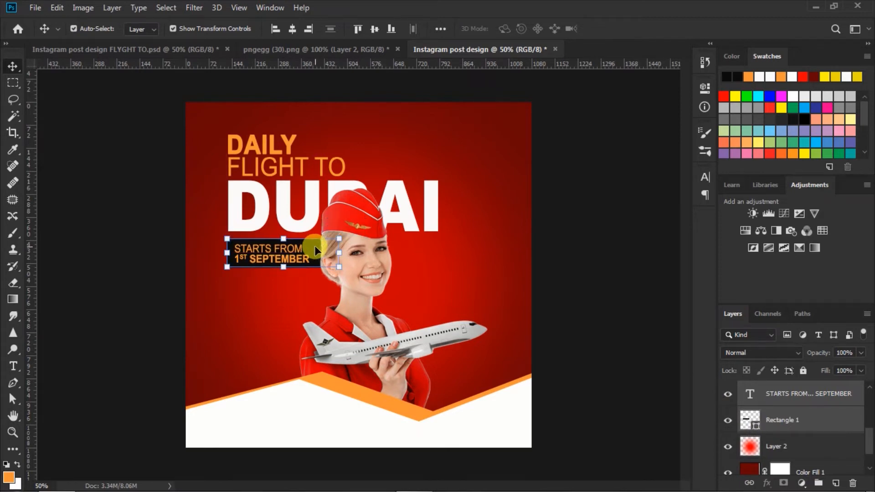
key(Up)
key(Up)
key(Up)
key(Up)
key(Up)
key(Up)
key(Up)
key(Up)
key(Up)
key(Up)
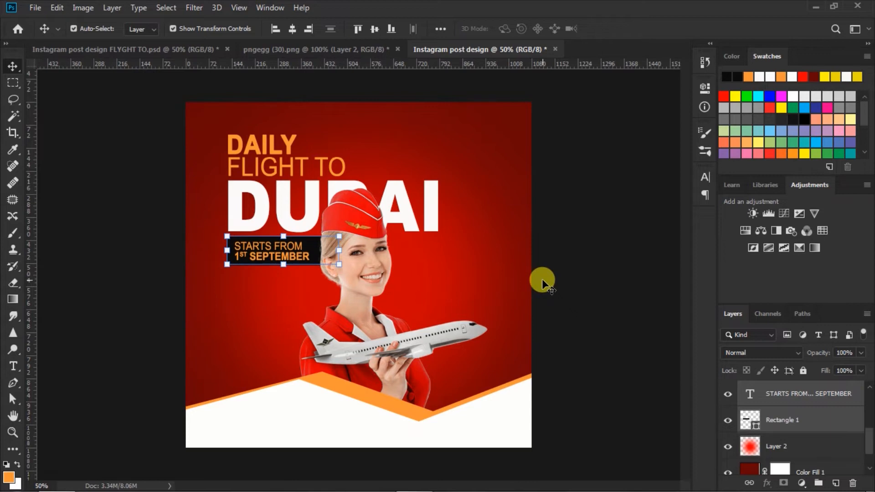
key(Up)
key(Up)
key(Up)
key(Up)
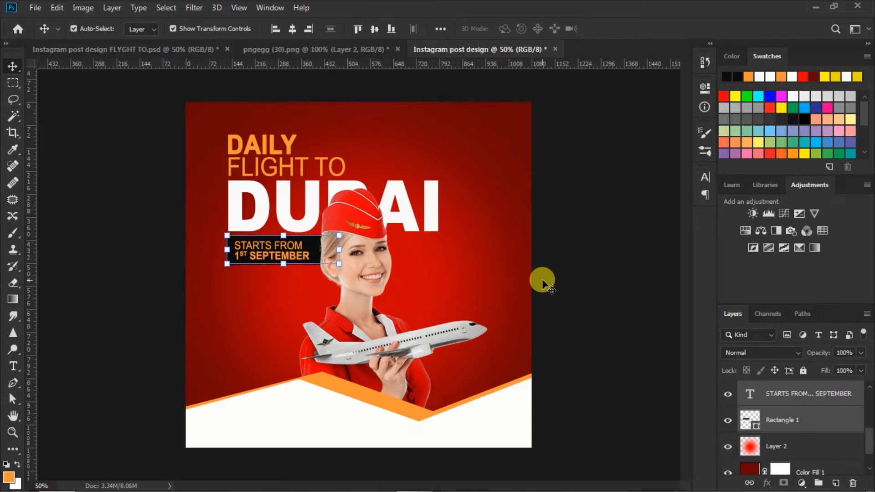
click(588, 307)
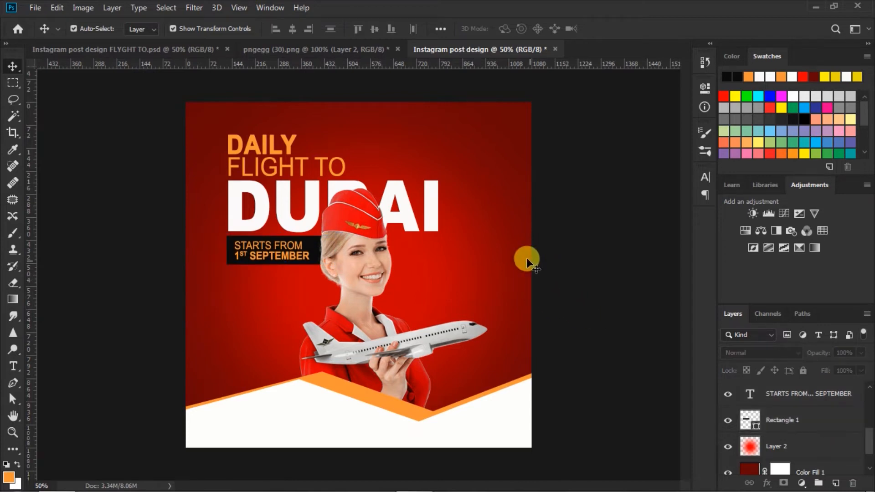
Align the left edges of the DAILY FLIGHT TO and DUBAI text layers.
click(274, 147)
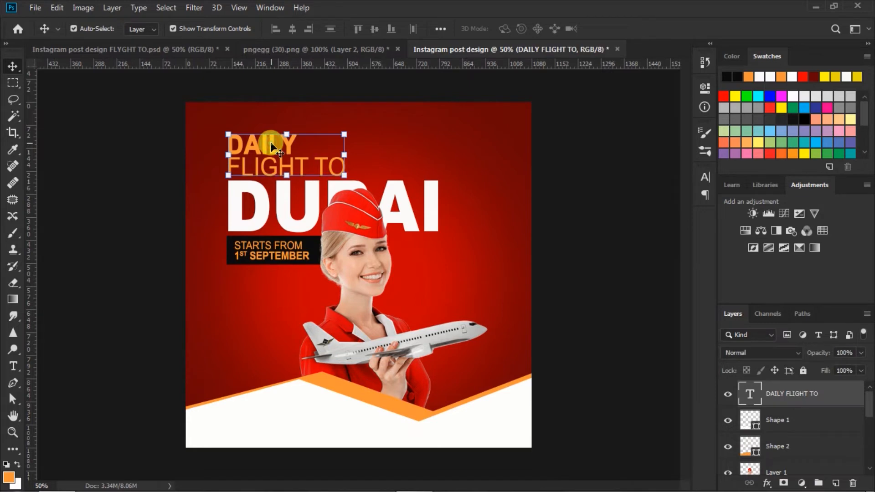
shift+click(263, 210)
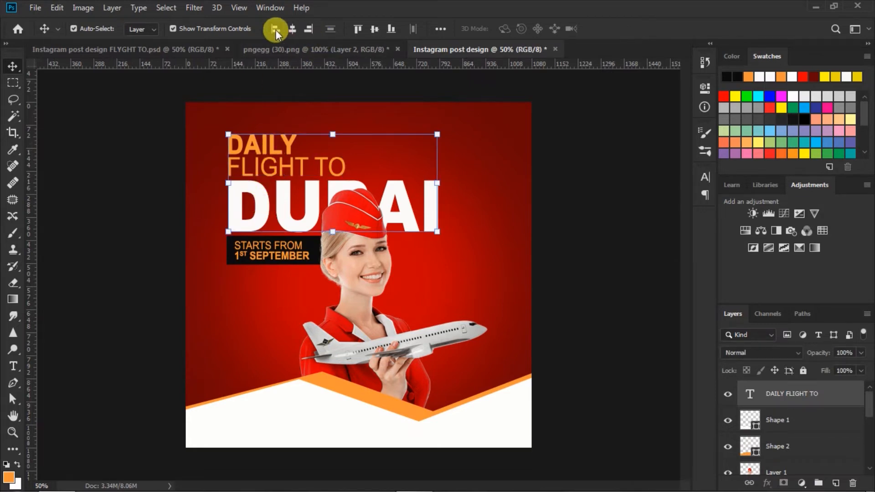
click(586, 210)
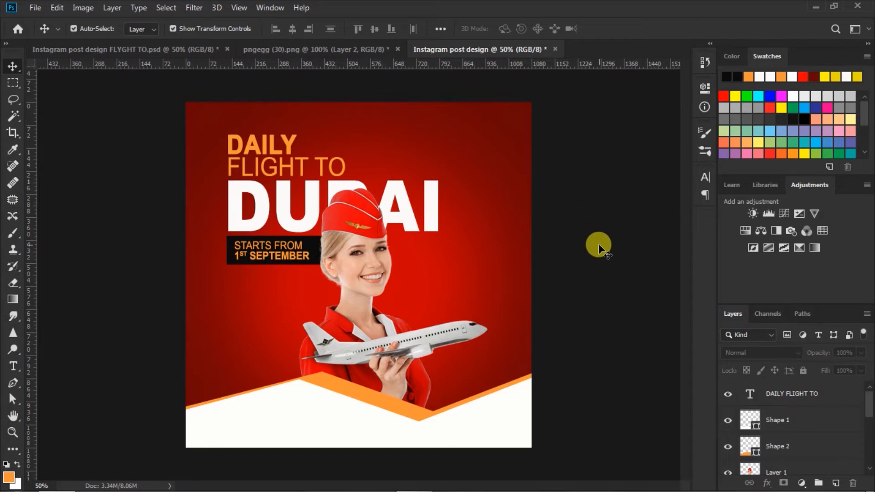
Add orange Arial Bold 42 pt text reading SAVE and UP TO on two lines, between the woman's face and the canvas edge above the plane.
click(13, 366)
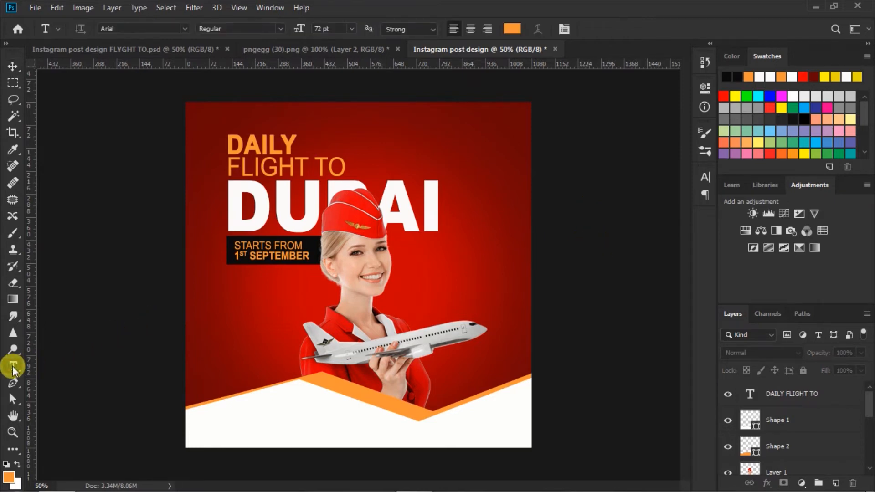
click(278, 28)
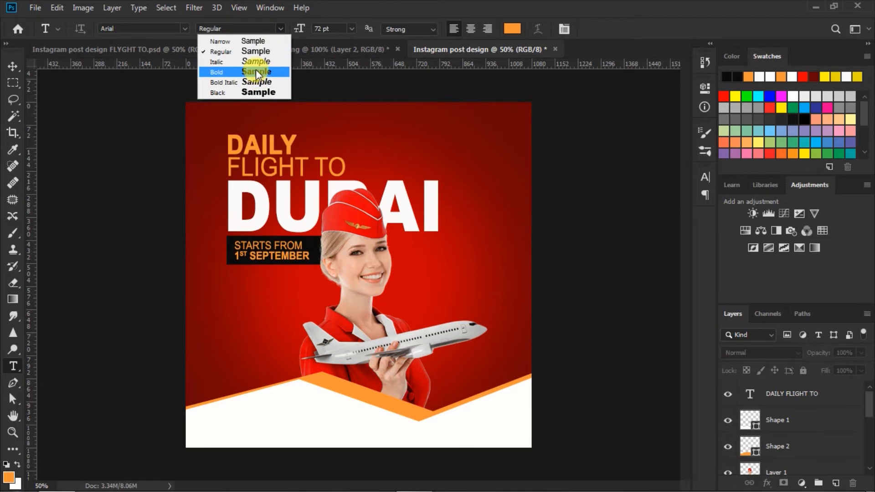
click(257, 72)
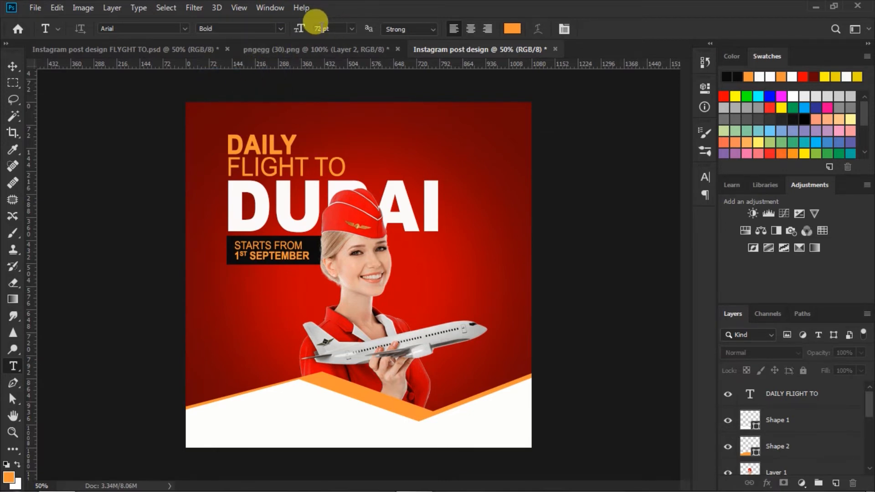
click(319, 28)
text(42)
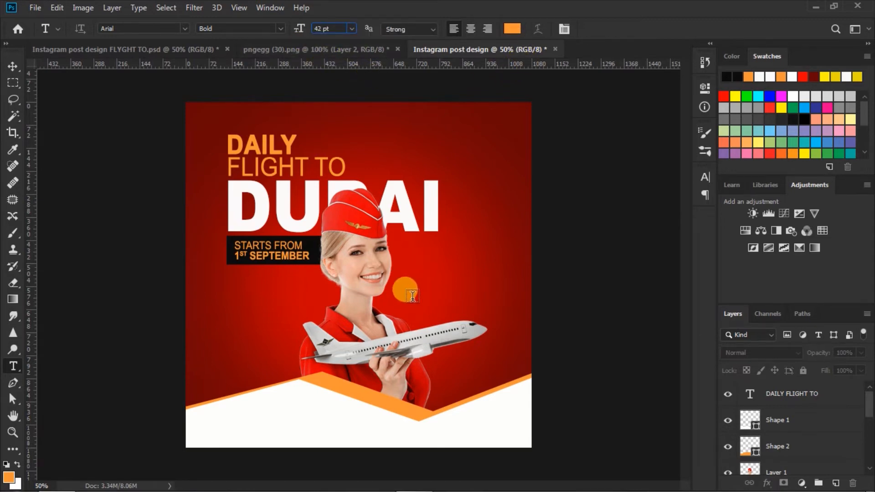
click(412, 296)
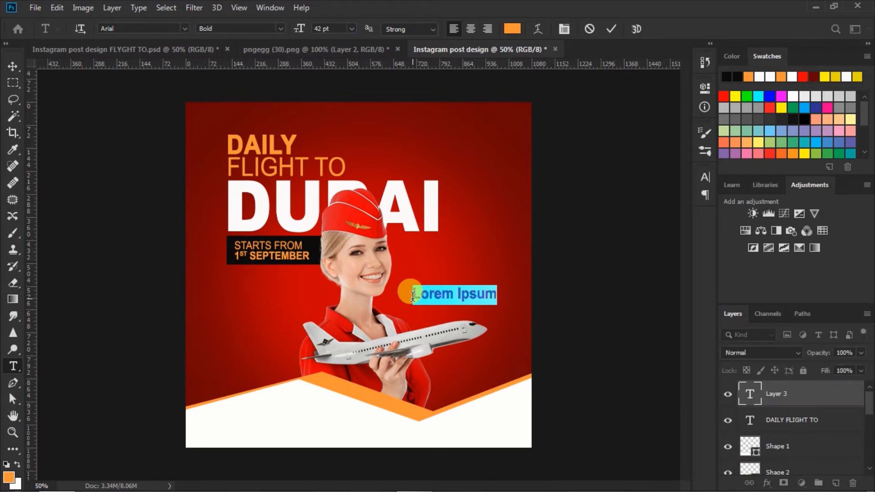
text(SA)
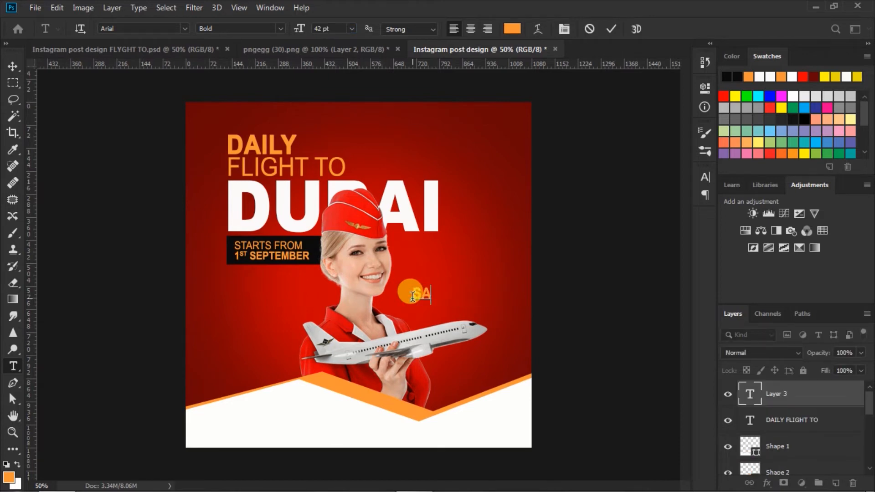
text(VE)
key(Return)
text(UP TO)
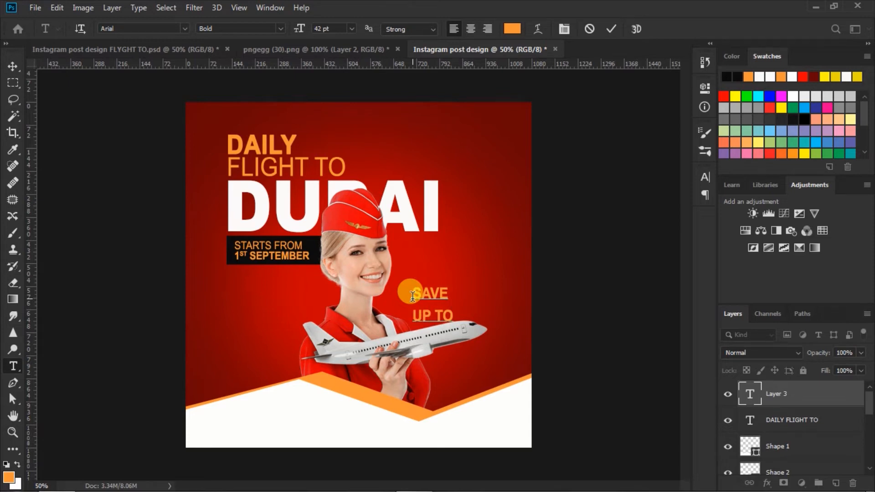
Change the UP TO line to Arial Regular at 28 pt.
click(415, 318)
drag(415, 318, 517, 290)
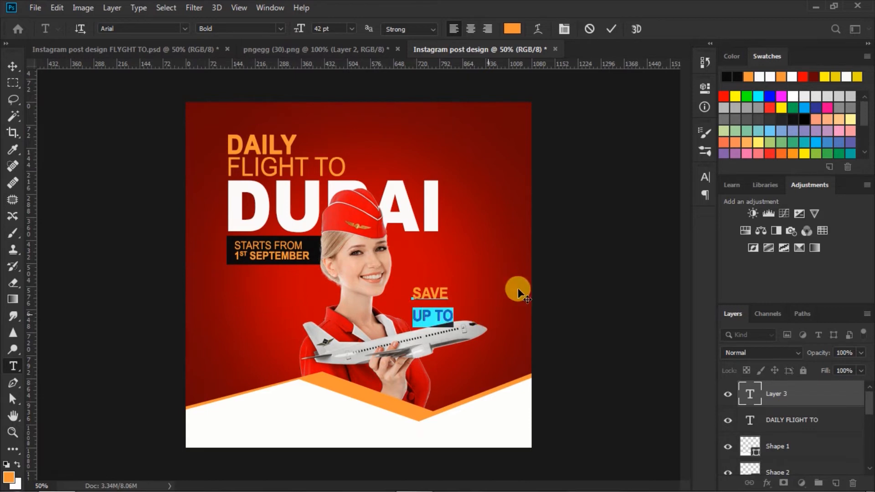
click(702, 177)
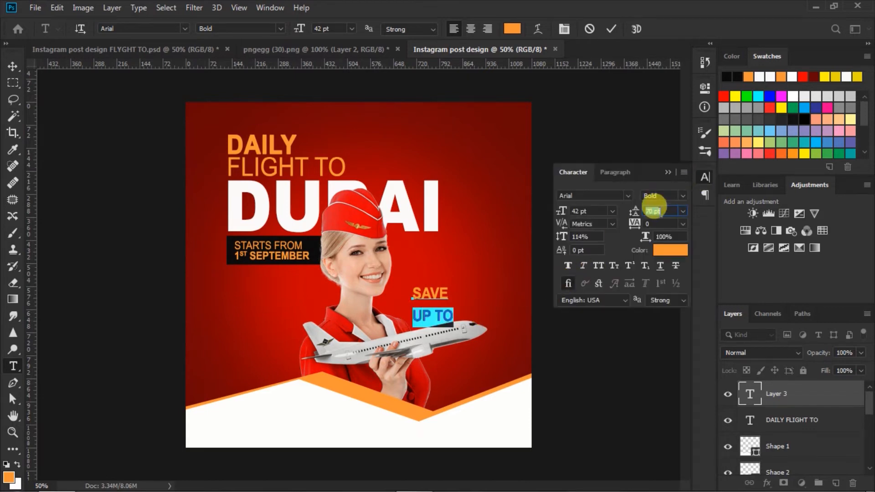
click(685, 195)
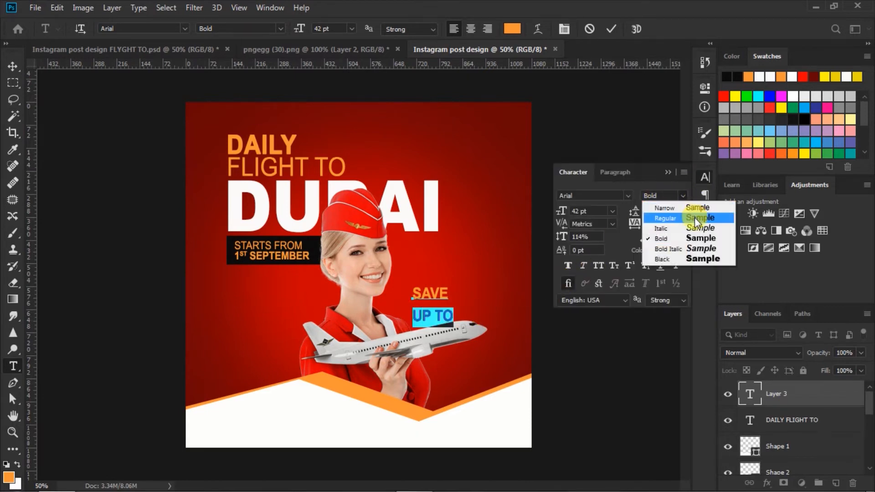
click(695, 217)
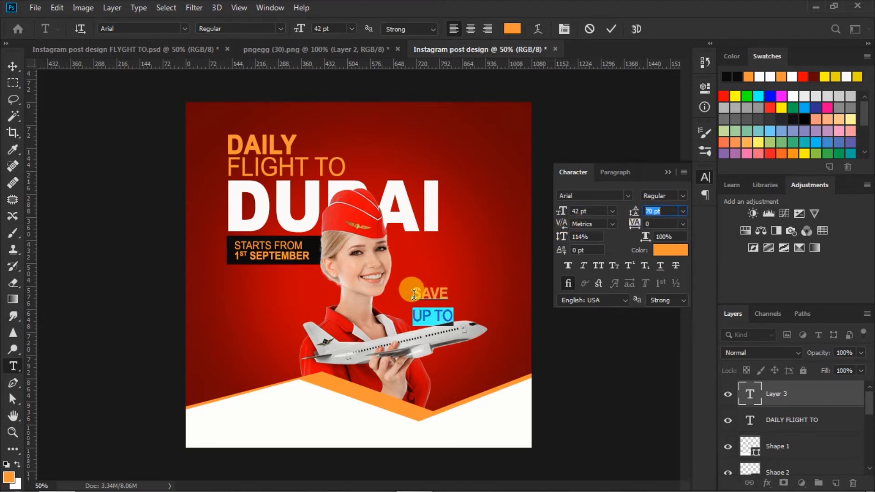
click(578, 211)
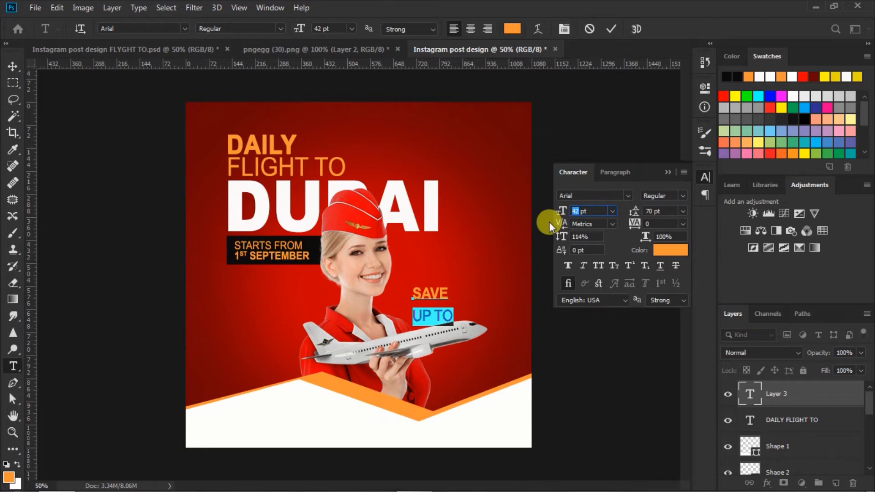
text(28)
click(414, 312)
drag(414, 312, 494, 312)
key(Return)
Set the SAVE UP TO text's leading to 32 pt, right-align both lines, and place it just above the plane beside the woman's shoulder.
drag(413, 292, 487, 314)
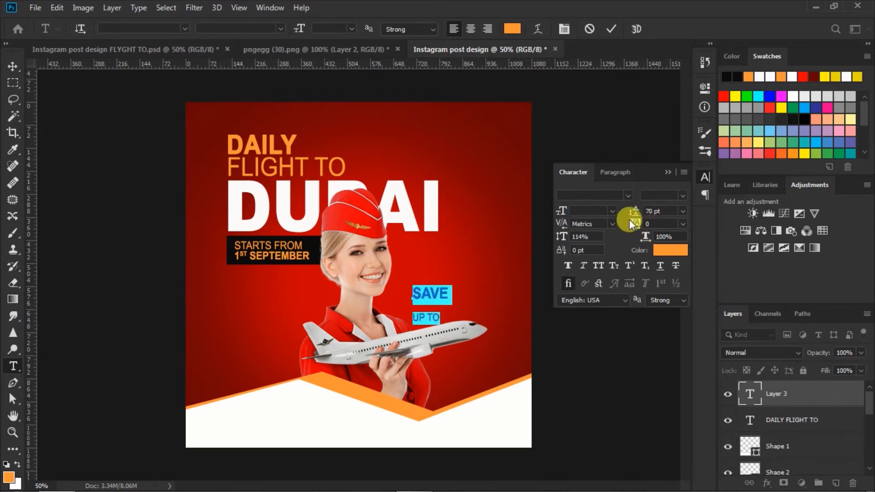
drag(624, 209, 607, 214)
click(487, 30)
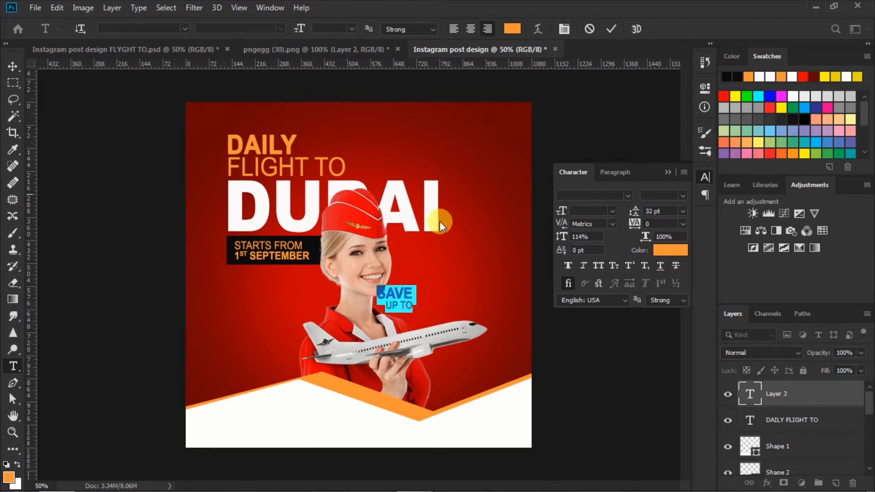
drag(433, 313, 459, 318)
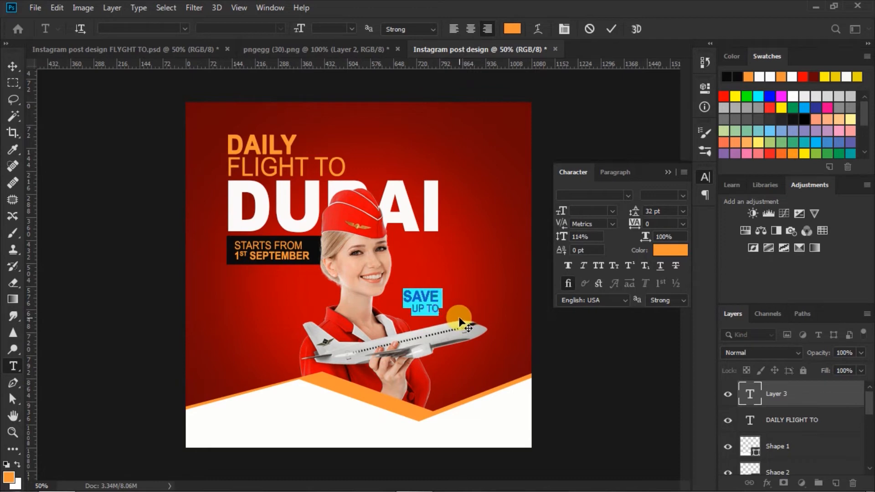
click(610, 29)
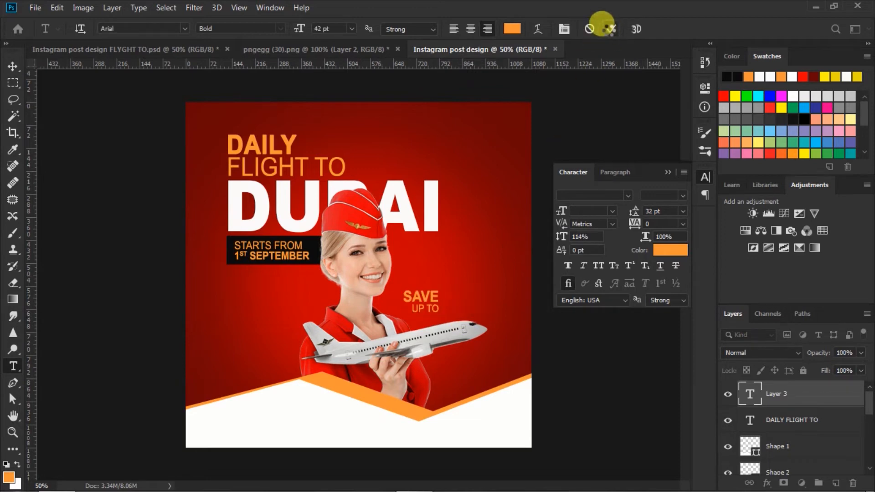
click(669, 172)
click(13, 66)
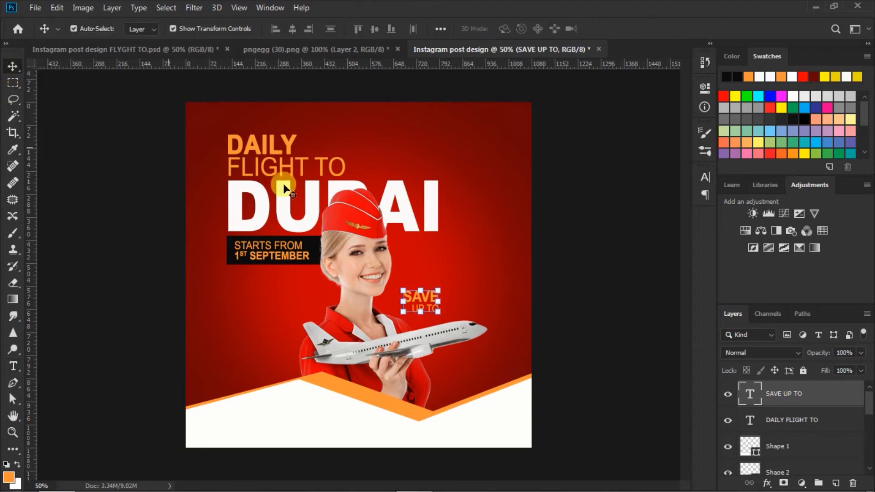
click(577, 254)
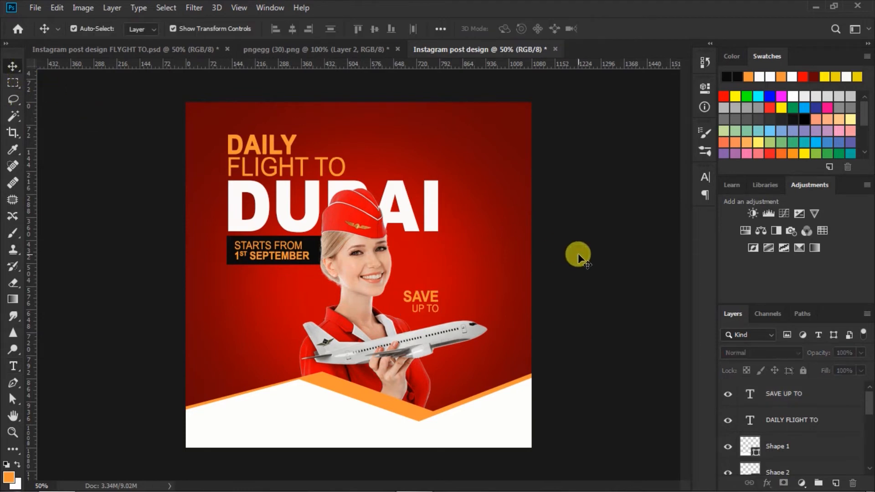
Add the text 40% in Arial Black, 74 pt, off-white #f8f7f5, just beside SAVE UP TO.
click(13, 366)
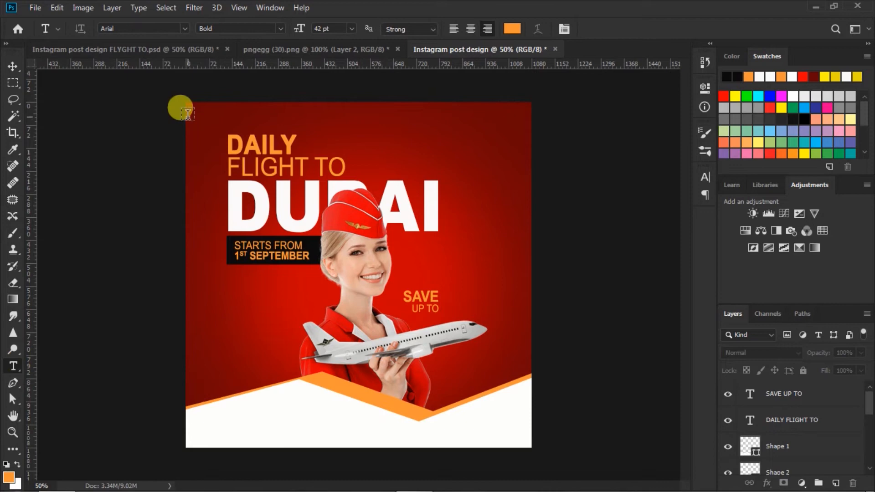
click(280, 28)
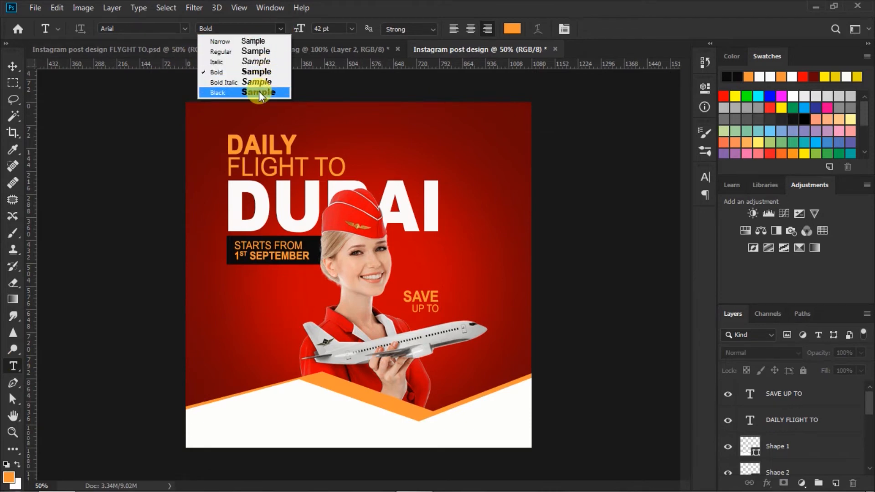
click(259, 91)
click(510, 29)
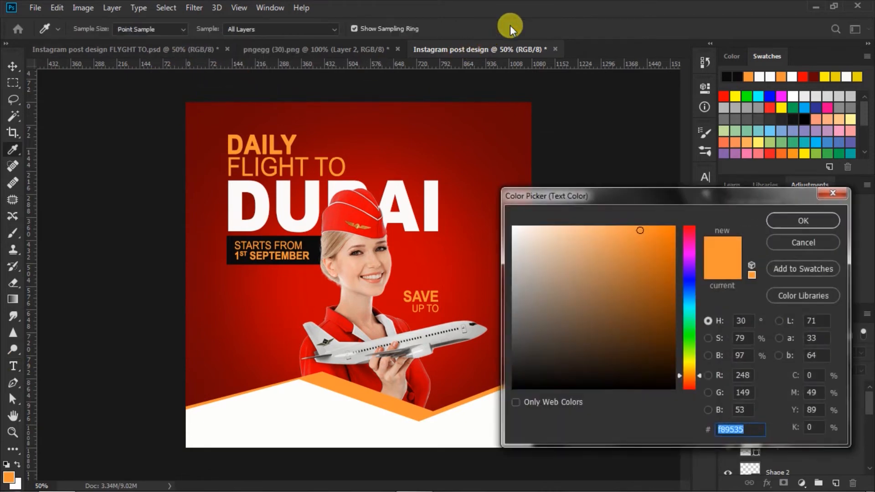
click(514, 230)
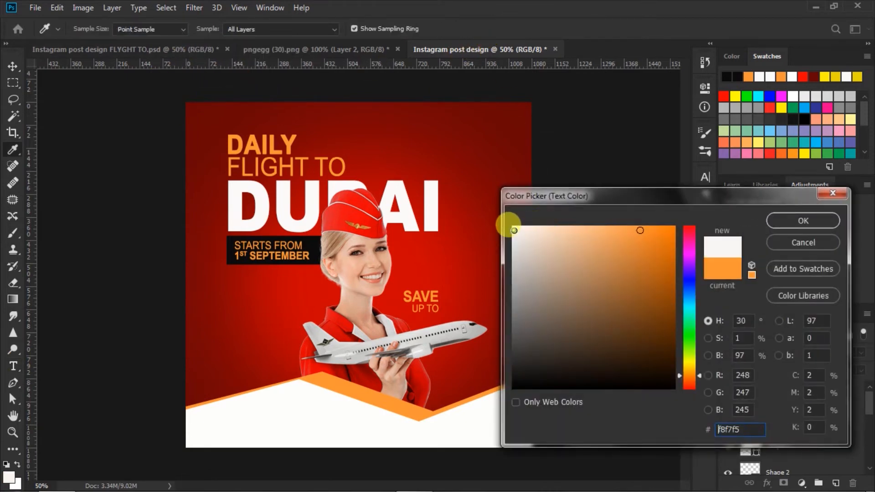
click(774, 221)
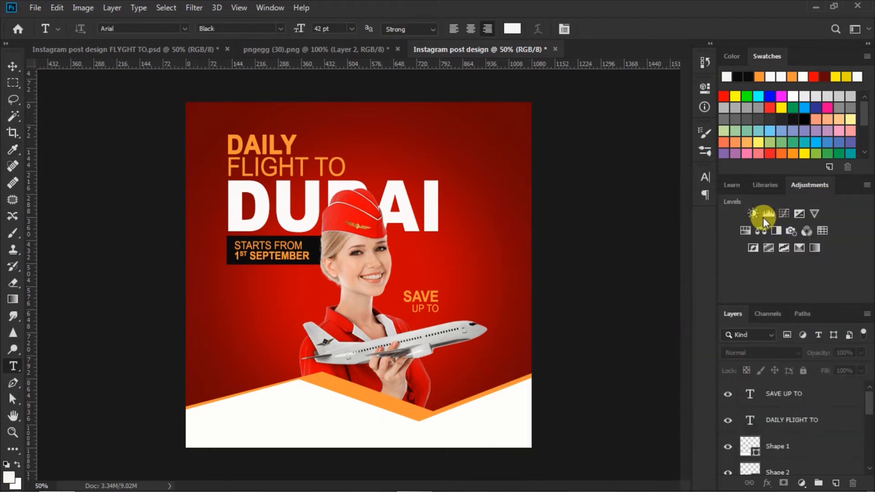
click(319, 28)
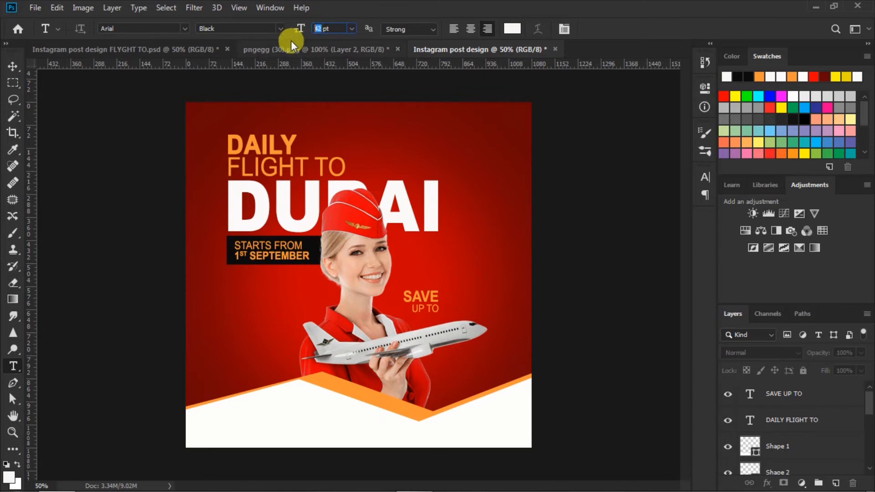
text(7)
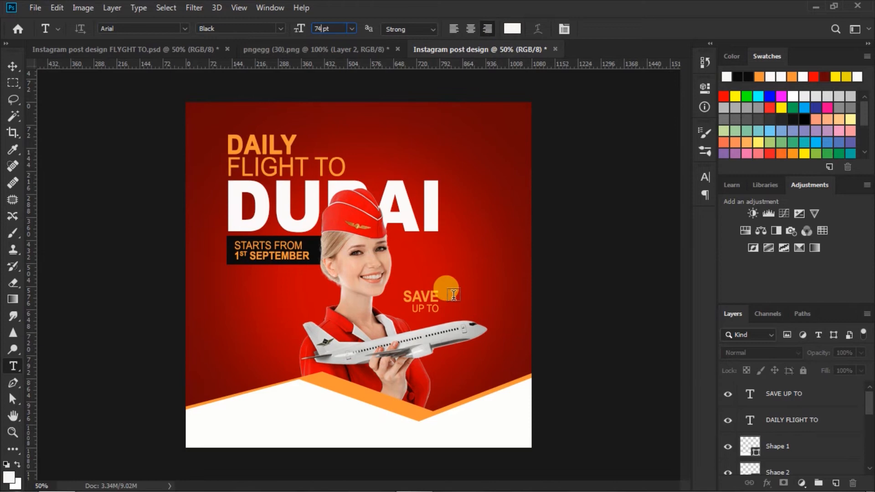
click(454, 294)
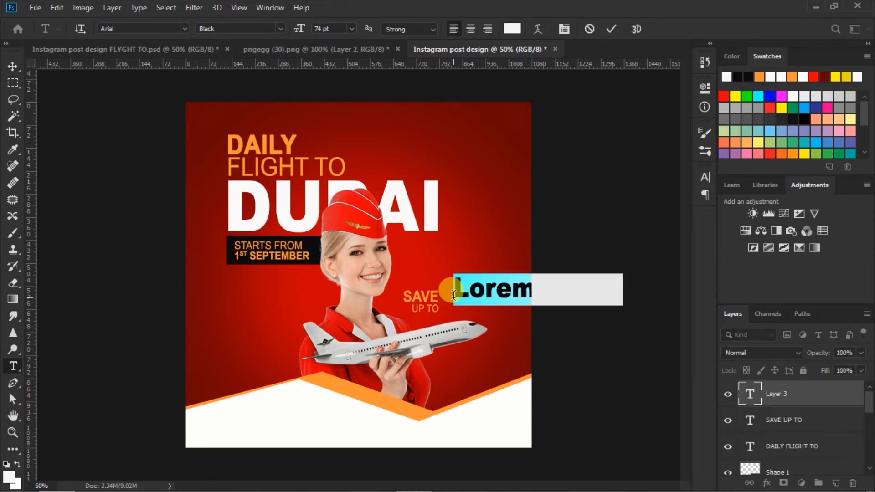
text(40%)
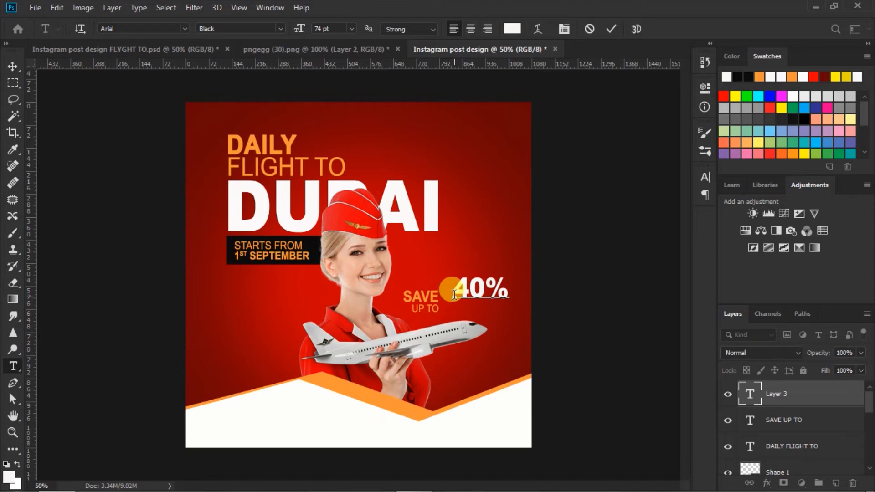
Make the percent sign of the 40% text superscript.
click(488, 292)
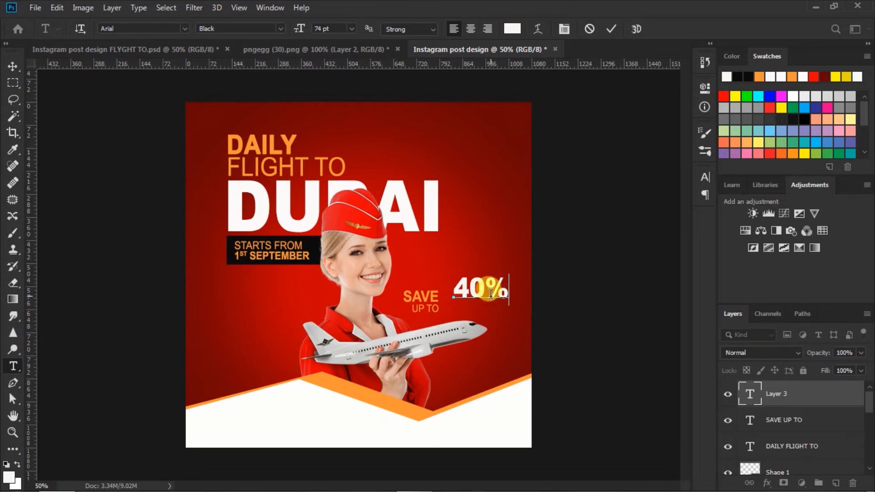
drag(490, 294, 509, 294)
click(704, 177)
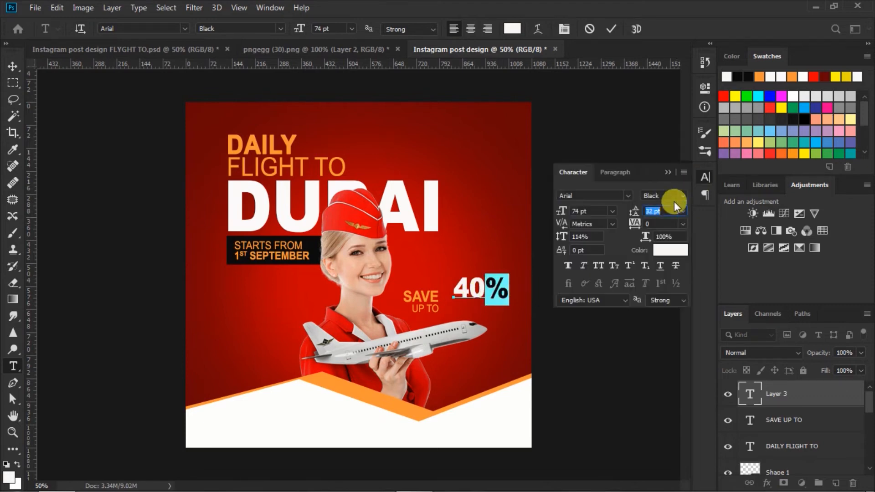
click(630, 266)
Style the whole 40% text with faux italic and -40 tracking, and move it close against SAVE UP TO, above the plane's nose.
click(456, 290)
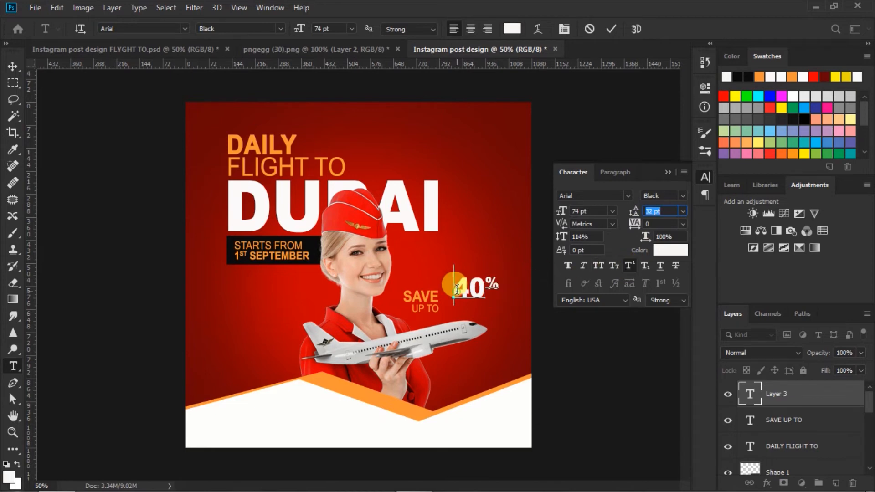
drag(456, 289, 501, 287)
click(613, 266)
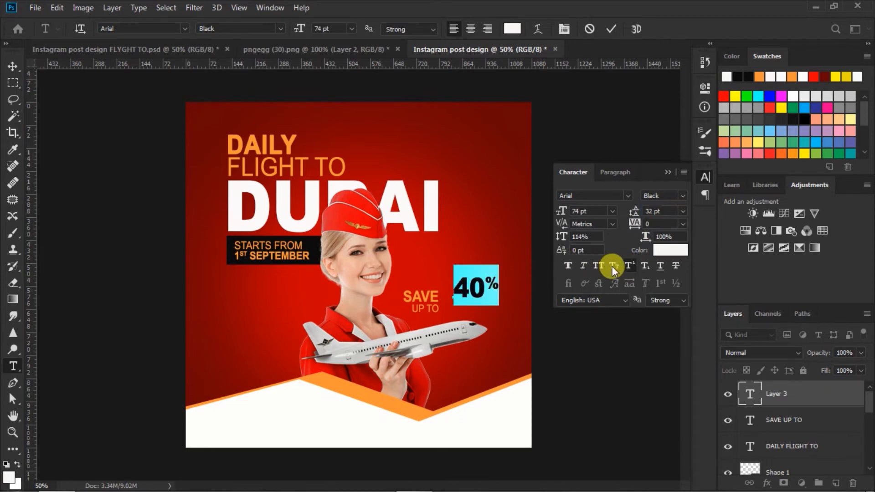
click(582, 266)
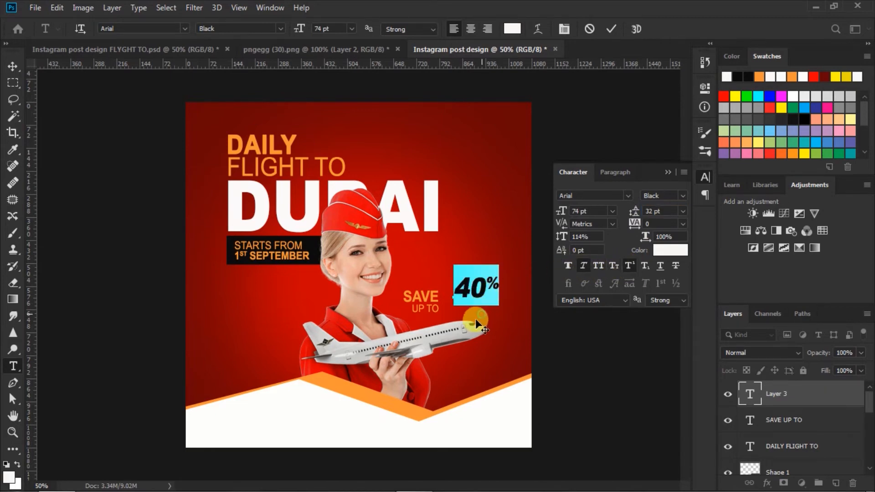
drag(475, 320, 469, 324)
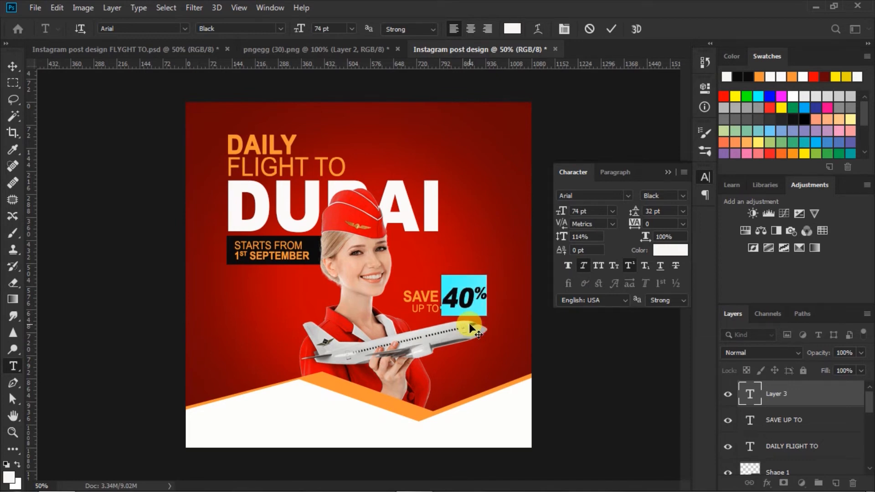
drag(634, 223, 633, 229)
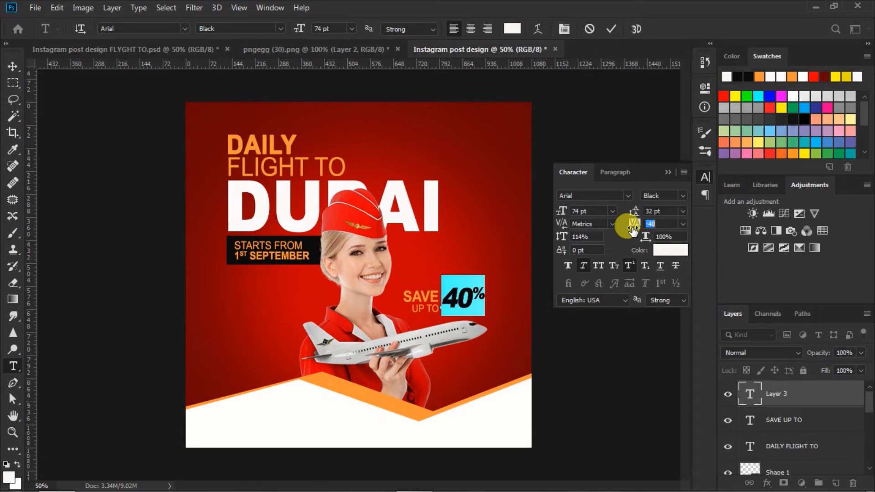
click(609, 29)
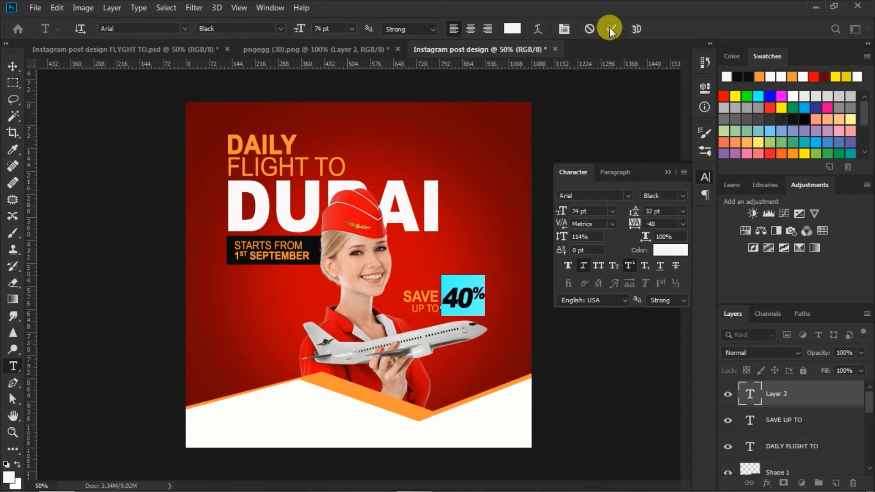
Nudge the 40% text slightly away from SAVE UP TO, keeping it above the plane's nose.
click(668, 172)
click(13, 66)
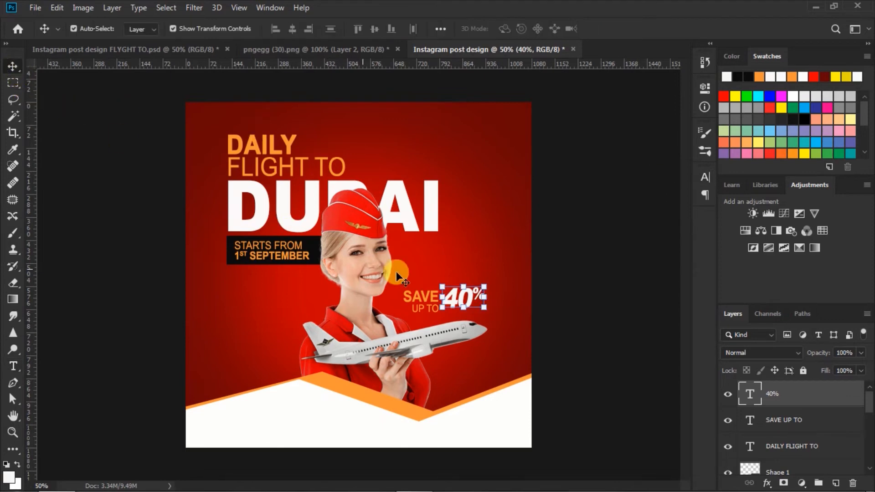
drag(470, 297, 472, 300)
click(592, 271)
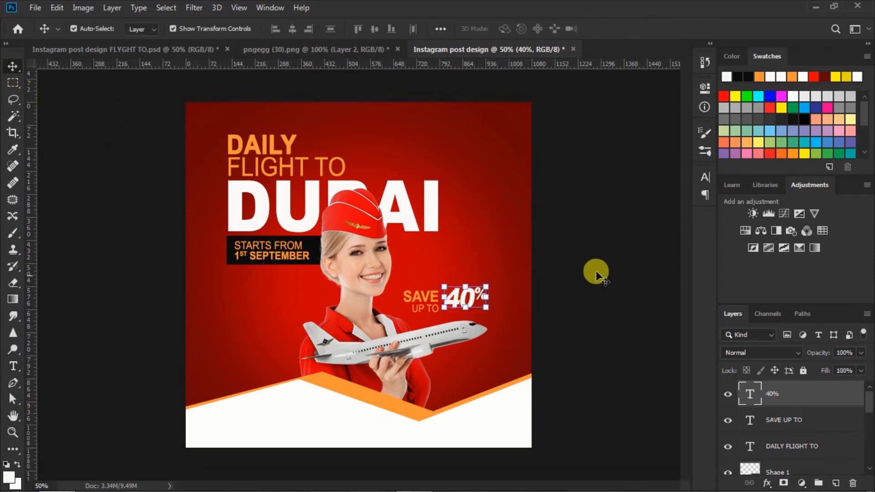
Add the text OFF in Arial Regular, 26 pt, orange #f89535, below the percent sign, without faux italic.
click(22, 370)
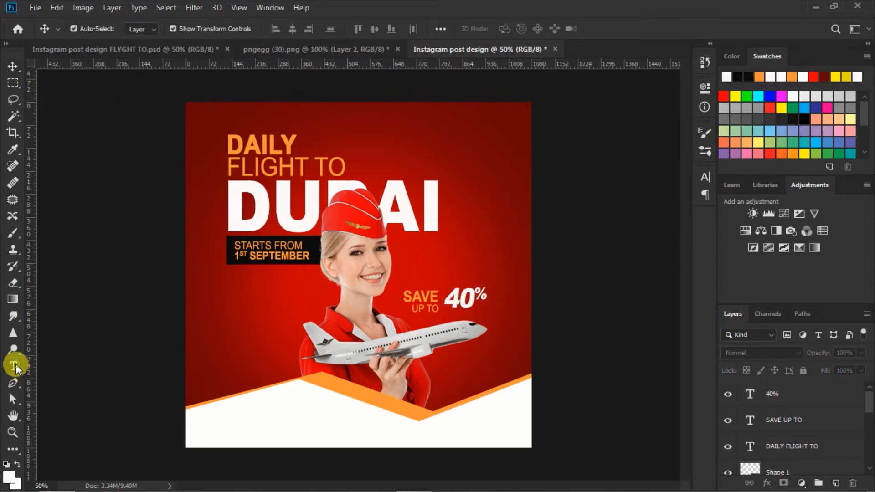
click(280, 28)
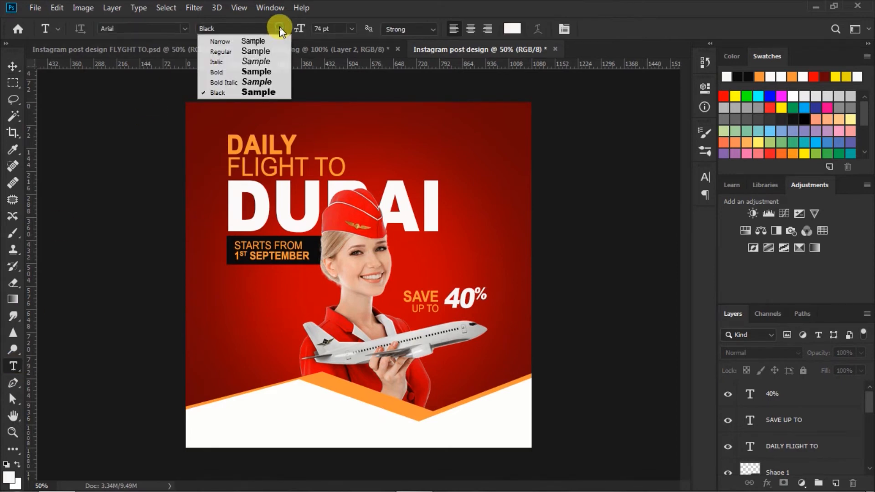
click(257, 51)
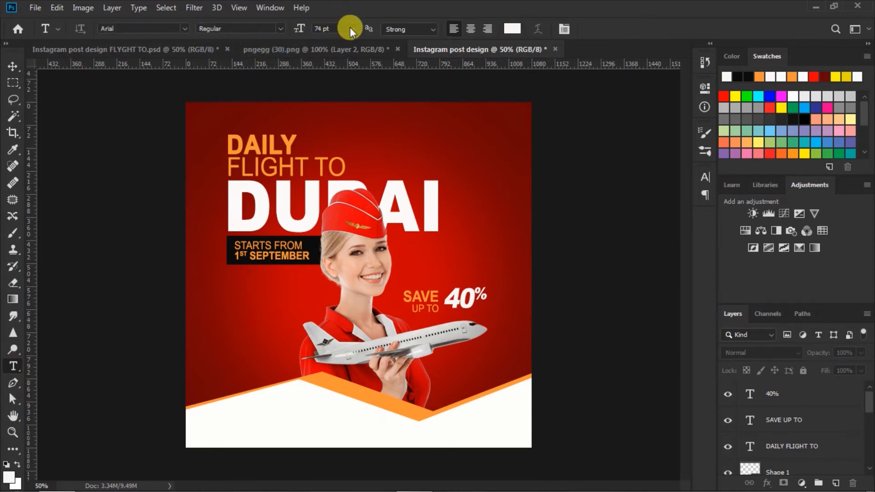
click(318, 29)
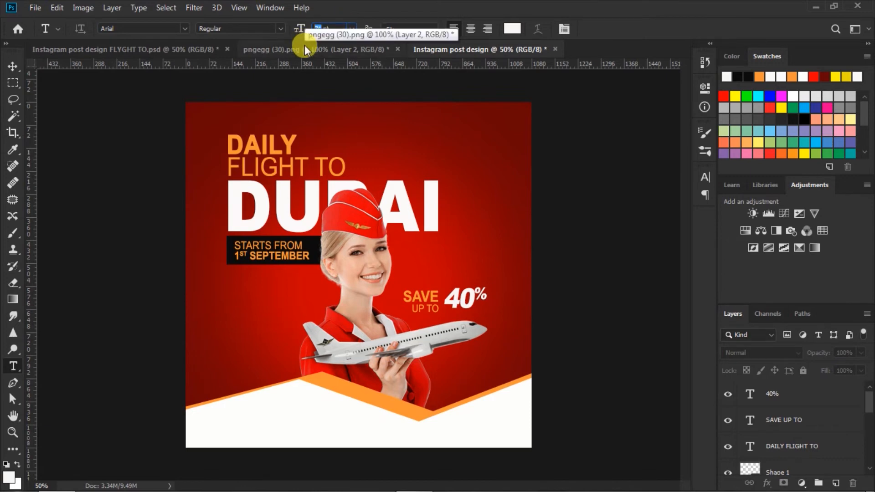
click(513, 29)
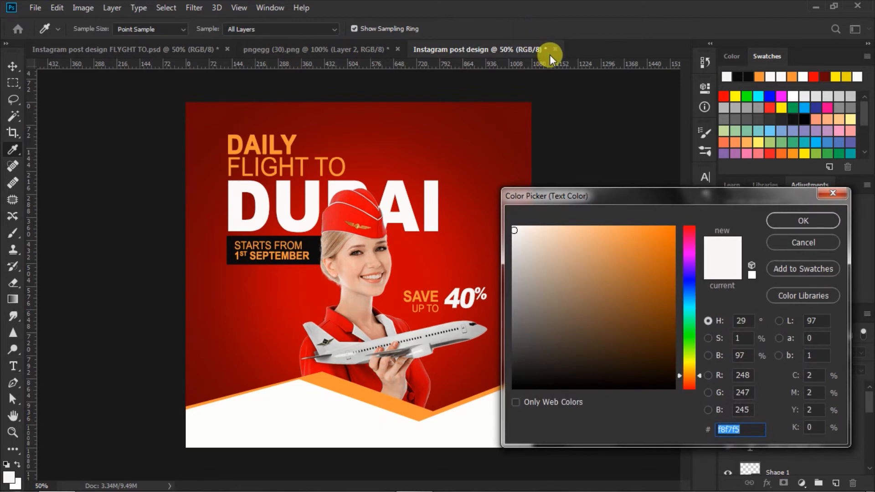
click(759, 76)
click(780, 223)
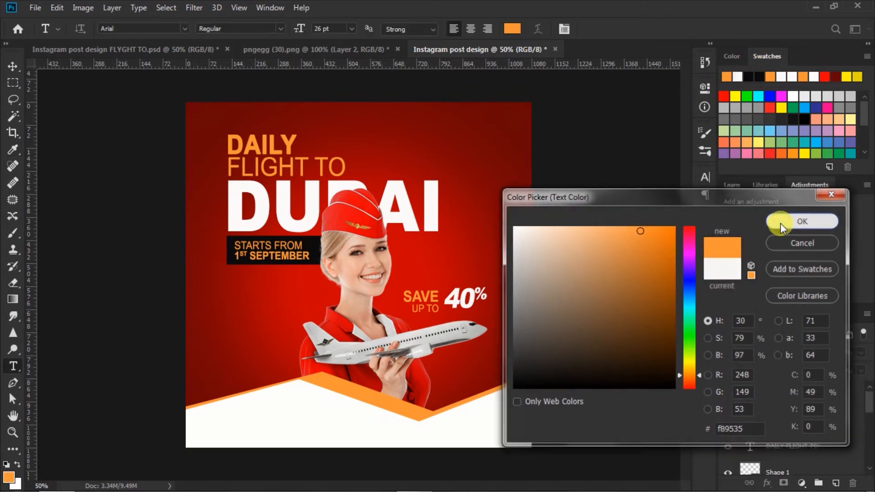
click(477, 313)
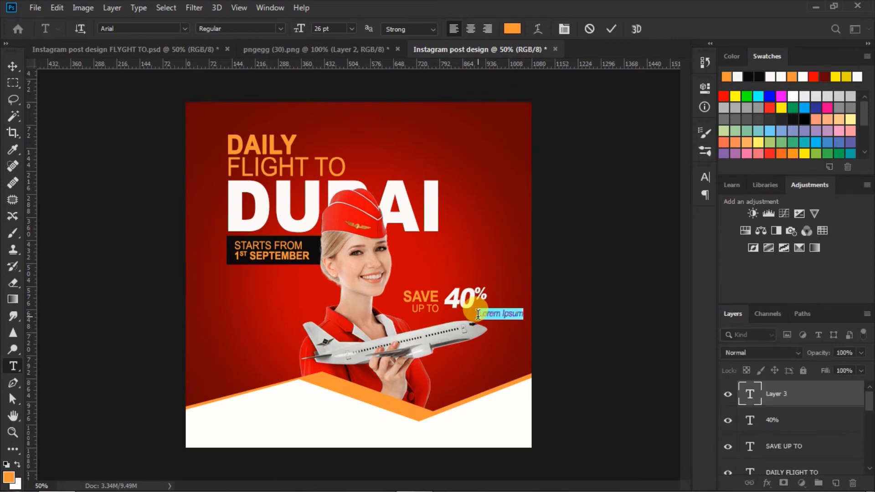
click(704, 178)
click(581, 268)
drag(472, 304, 533, 316)
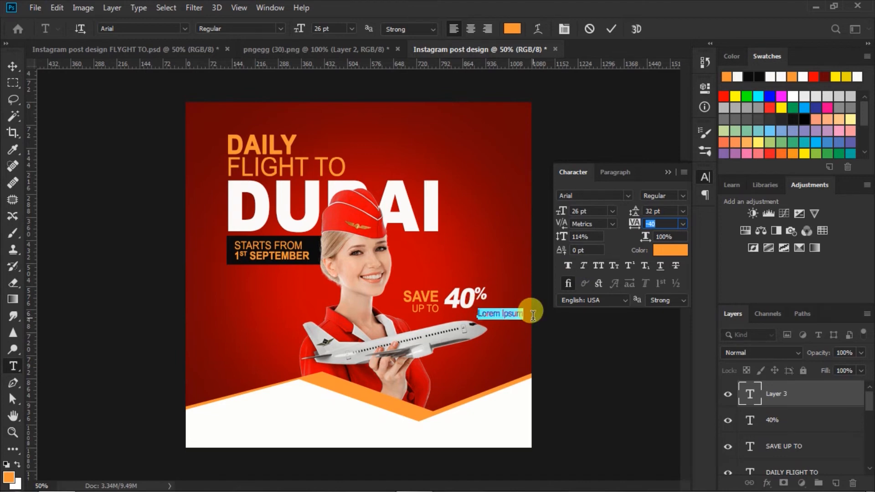
text(OFF)
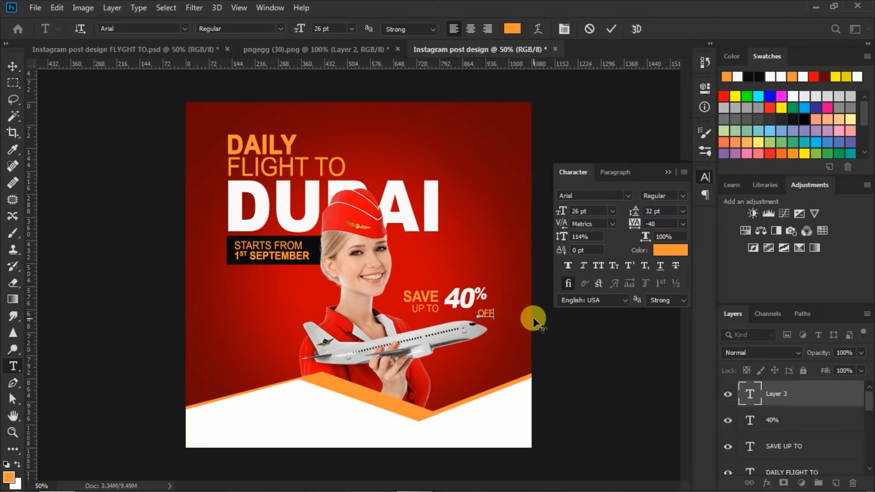
Apply faux italic to the OFF text and move it up tight beneath the percent sign.
drag(476, 319, 512, 303)
click(584, 265)
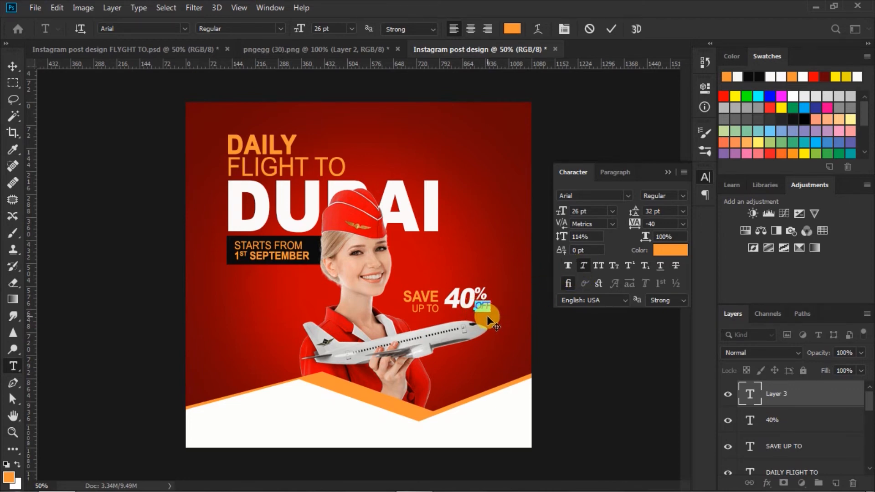
click(611, 30)
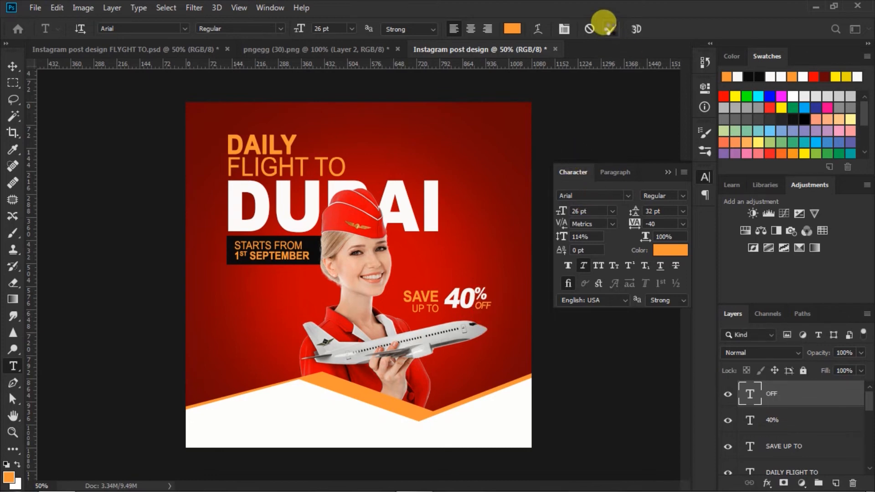
click(670, 172)
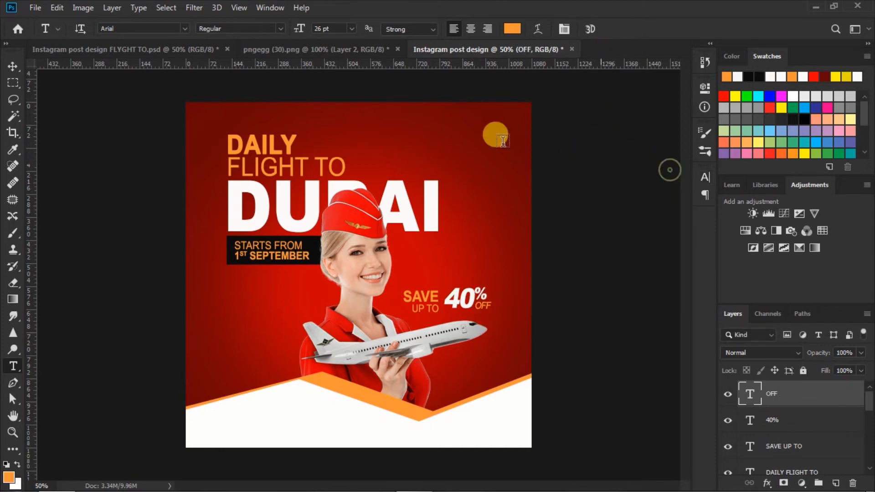
Align the bottom edges of the OFF and 40% texts and move both down about 7 pt beside SAVE UP TO.
click(13, 66)
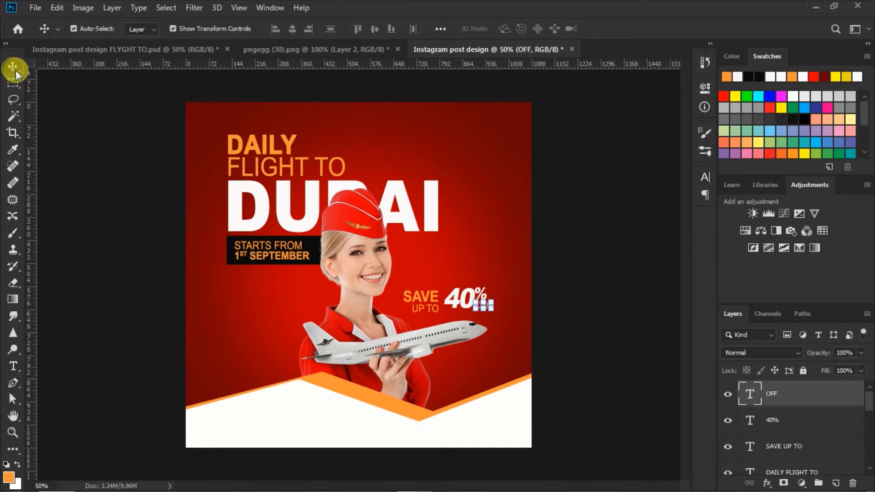
shift+click(773, 420)
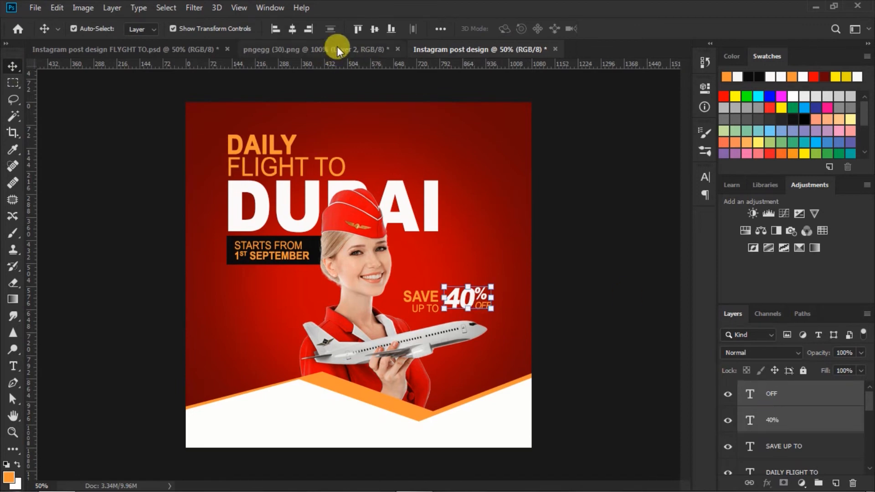
click(391, 28)
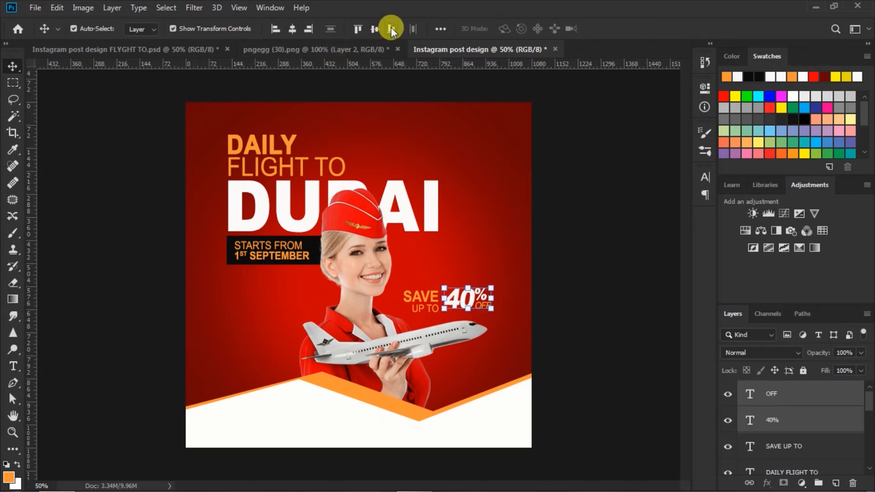
drag(474, 293, 477, 300)
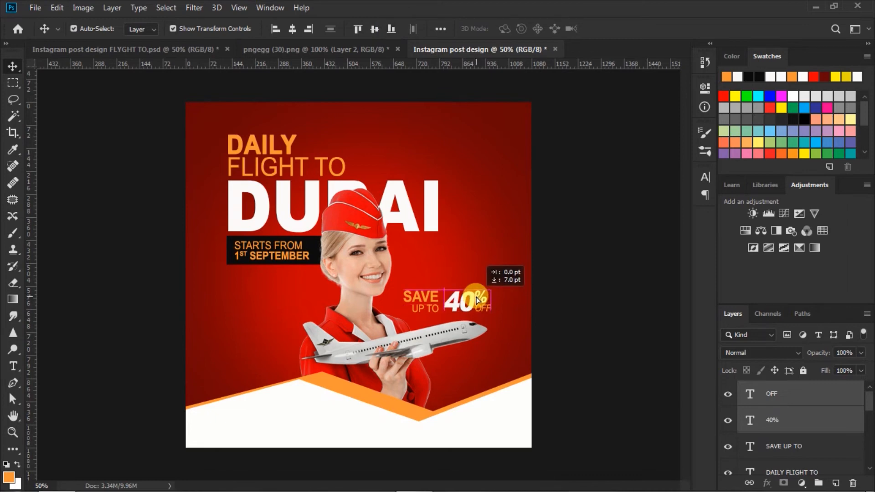
click(624, 231)
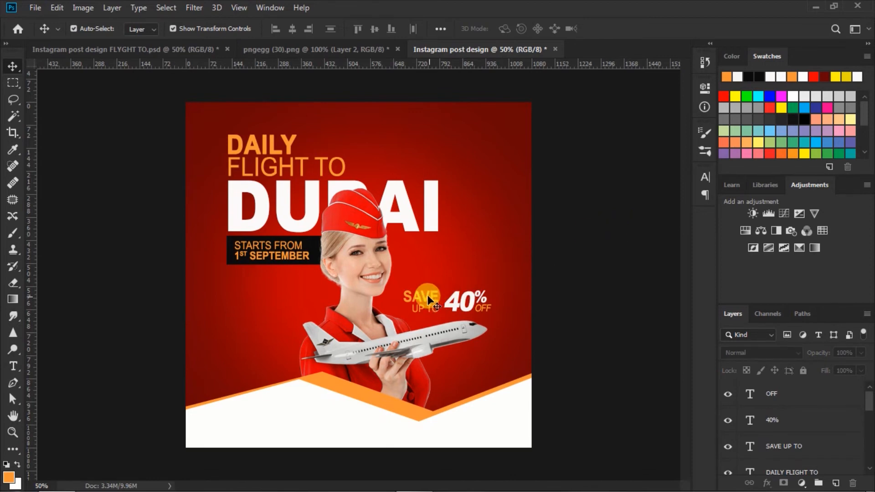
Apply faux bold to the word SAVE in the SAVE UP TO text.
click(12, 366)
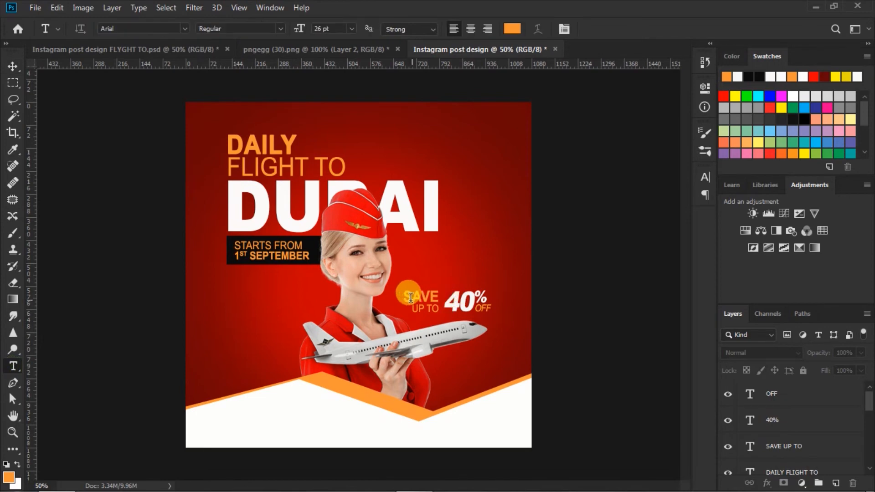
drag(404, 296, 443, 302)
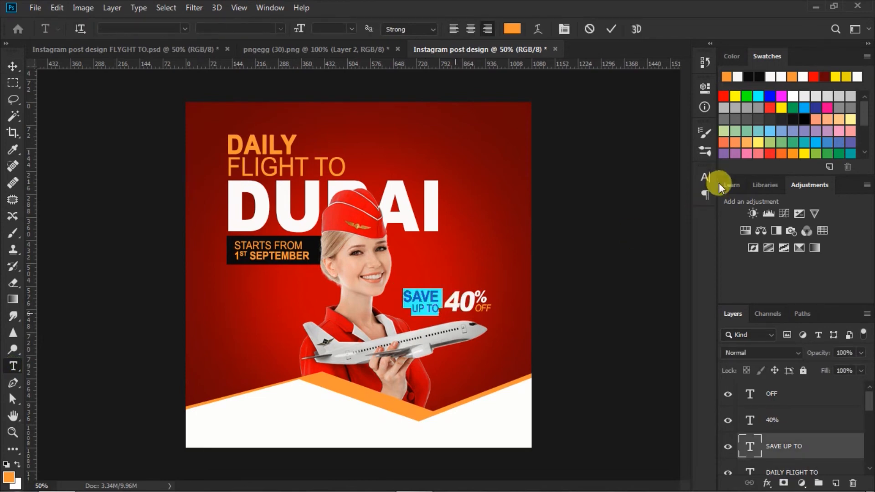
click(705, 177)
drag(558, 240, 553, 240)
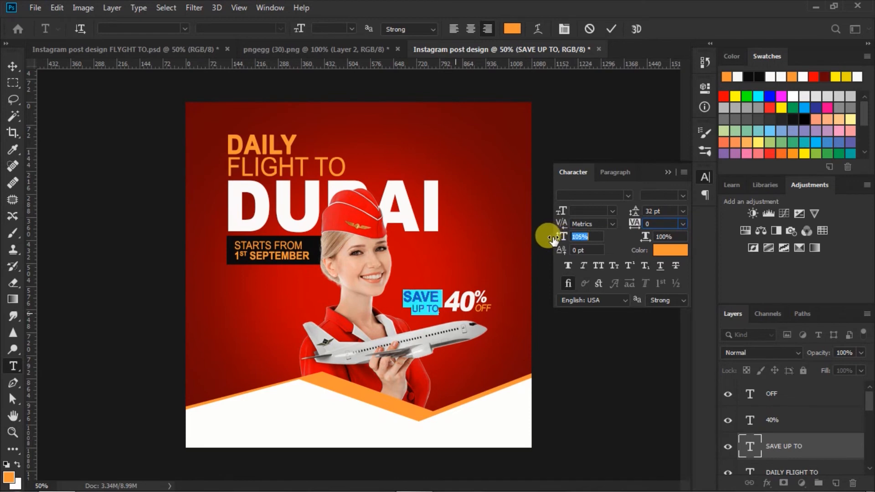
drag(402, 293, 435, 291)
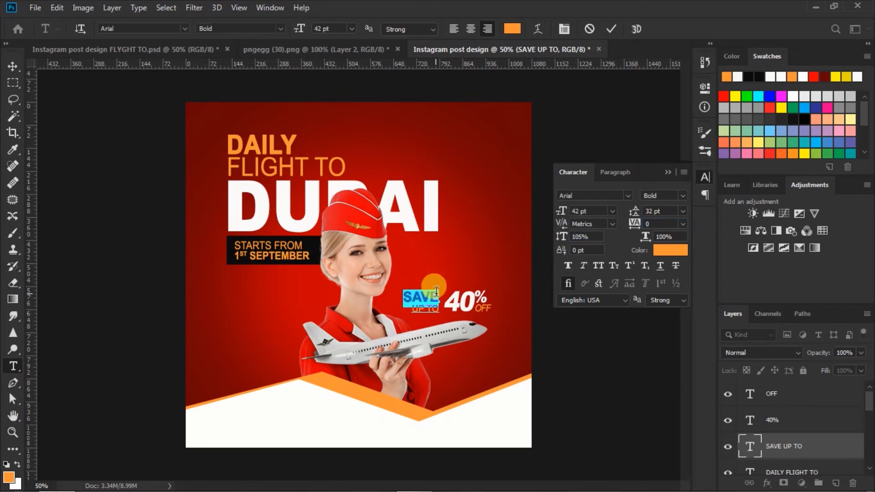
click(567, 265)
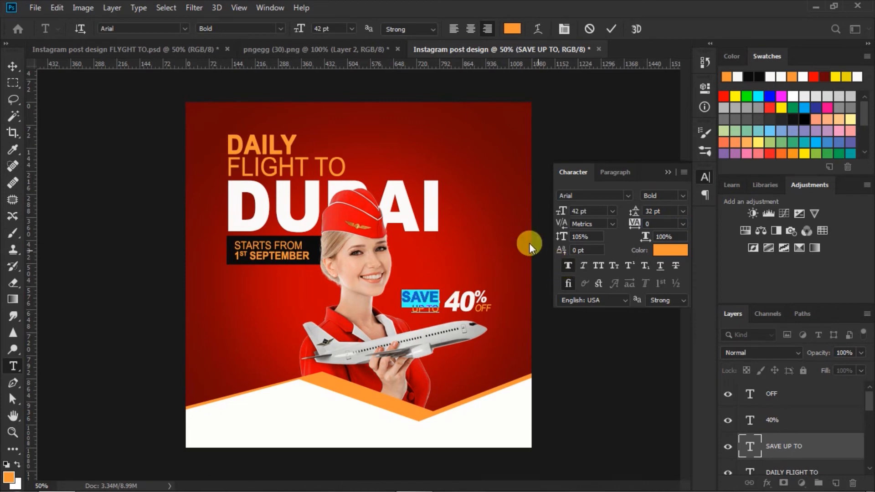
click(608, 28)
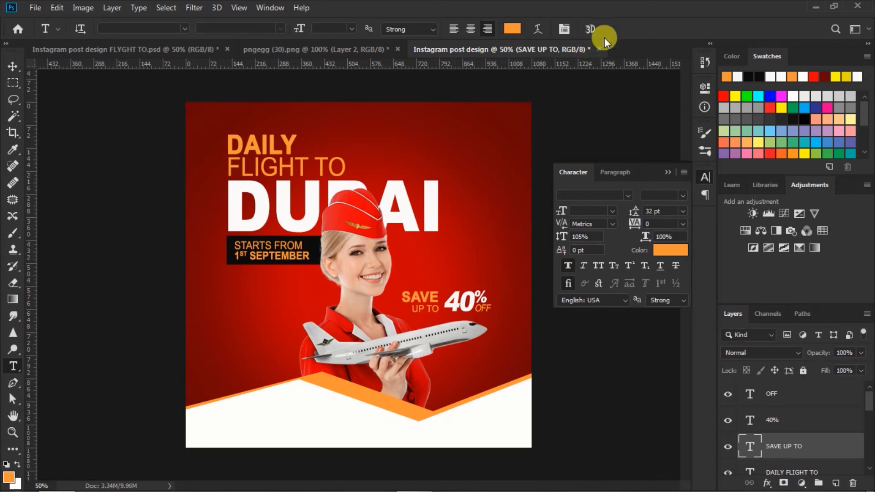
Move the SAVE UP TO text slightly toward 40% so it sits close against the number.
click(668, 173)
click(21, 65)
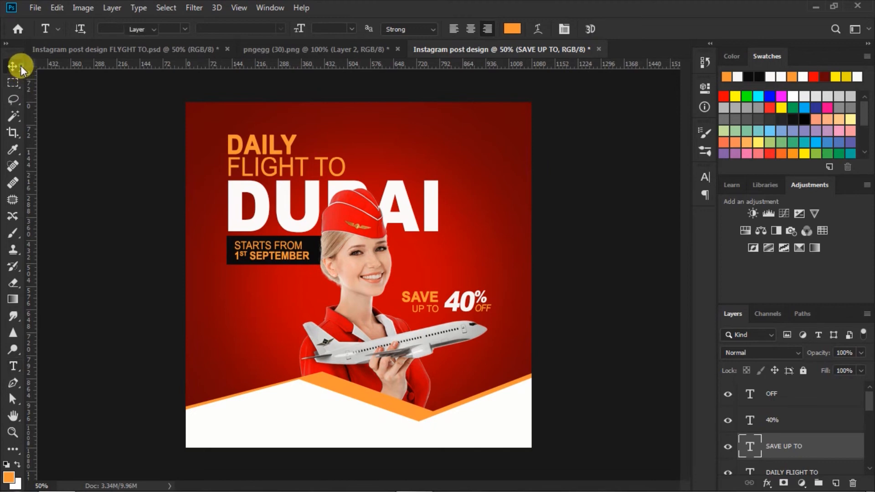
click(403, 303)
click(423, 299)
drag(425, 297, 427, 303)
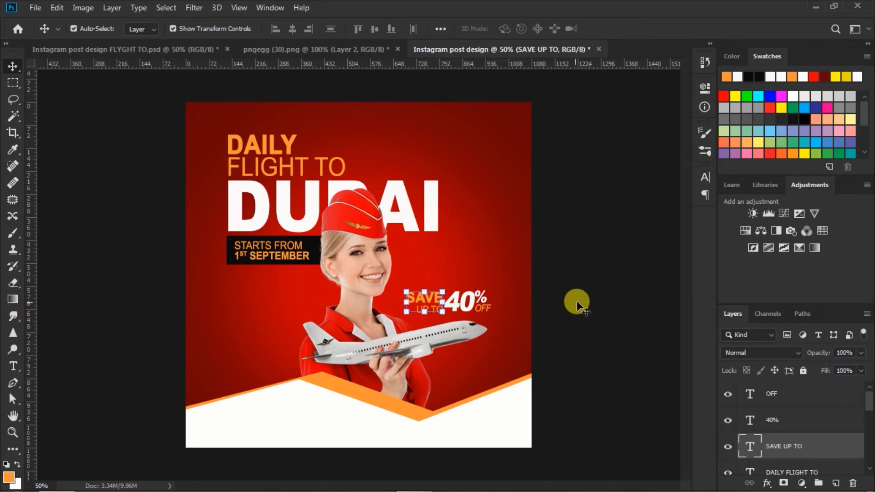
click(577, 301)
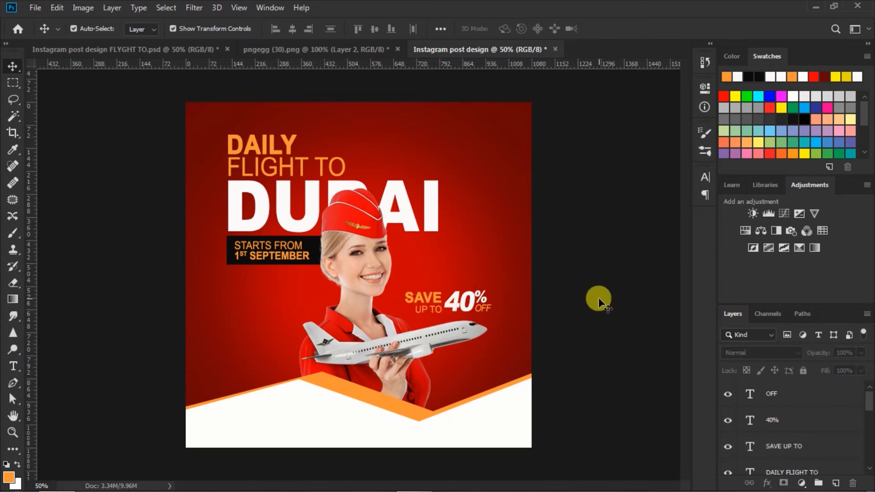
Add the two-line text "US - FLYDUBAI AIRLINE" in orange Arial Bold 36 pt near the upper-right corner of the design.
click(13, 365)
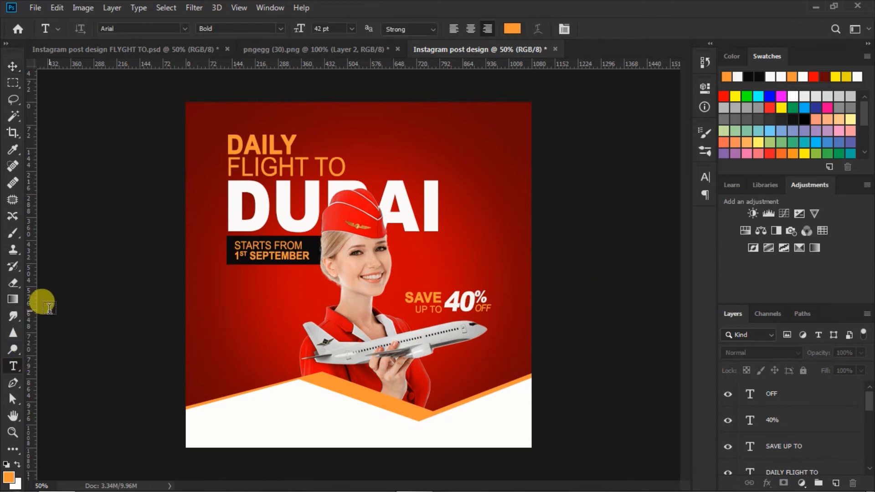
click(280, 25)
click(254, 73)
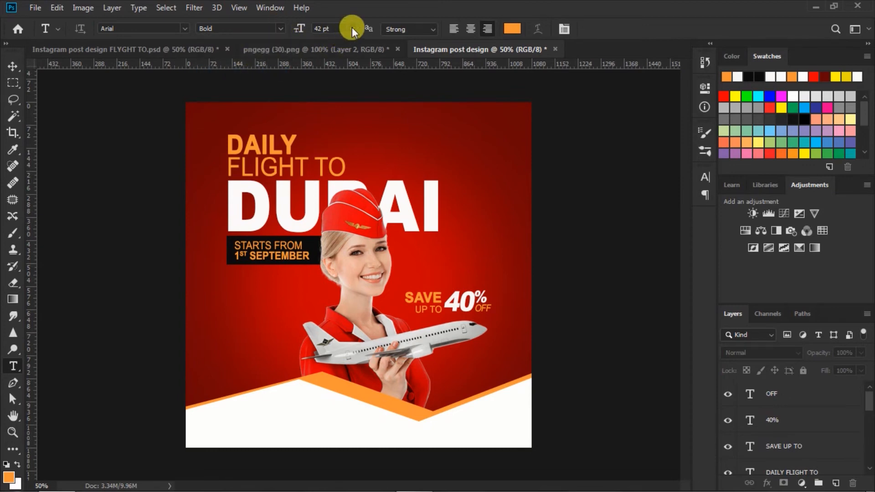
click(351, 29)
click(334, 163)
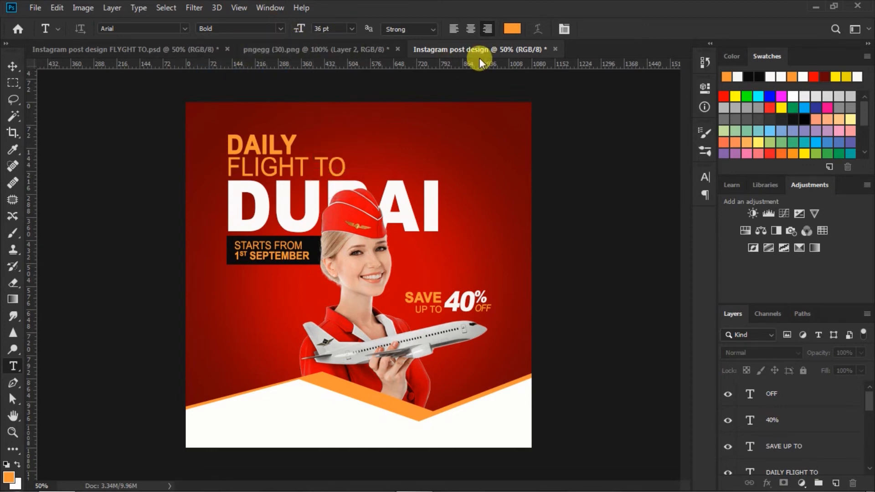
click(705, 177)
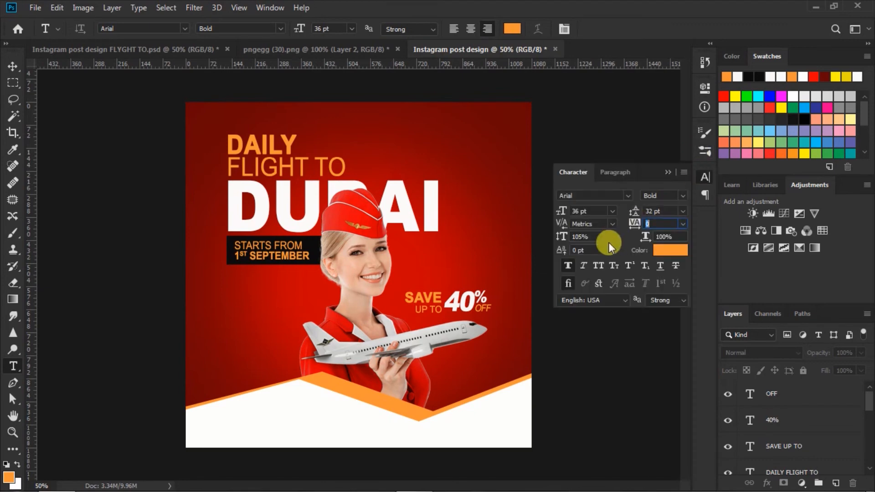
click(415, 126)
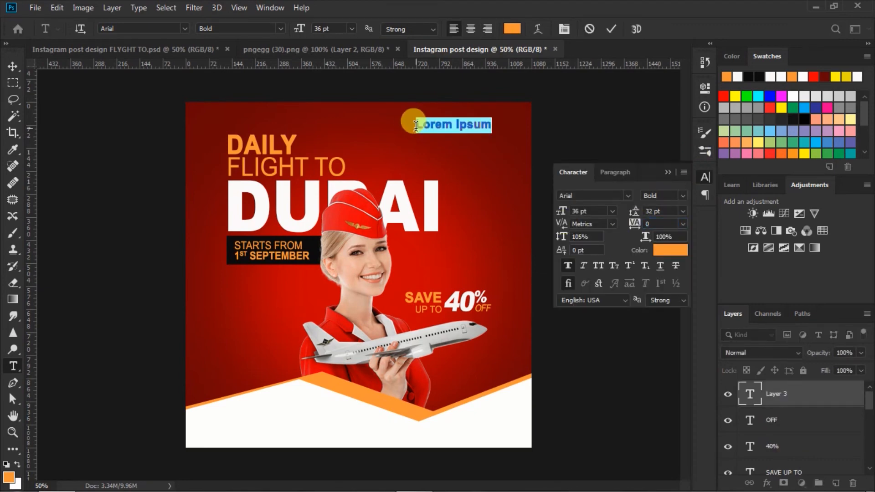
text(US )
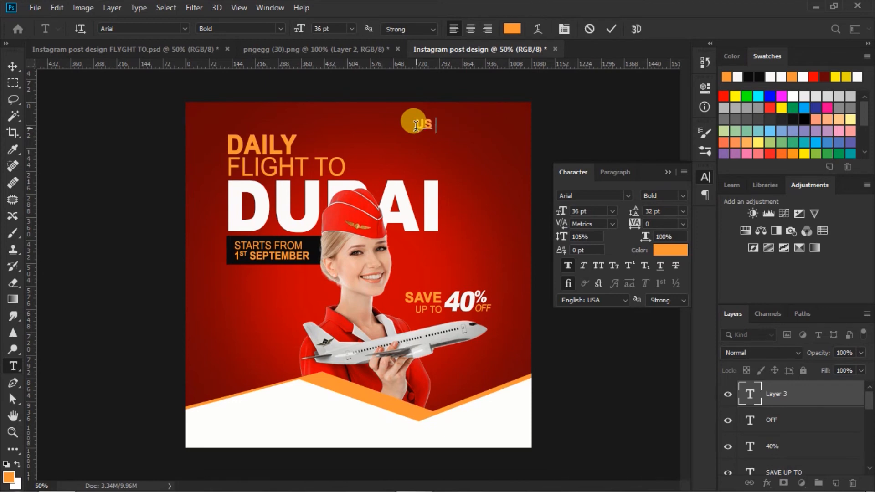
text(- FLYDUBAI )
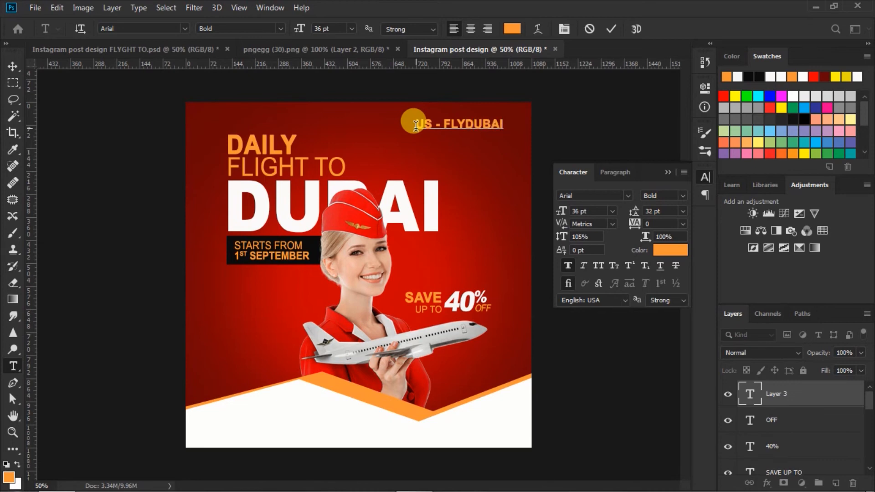
text(AIRLINE)
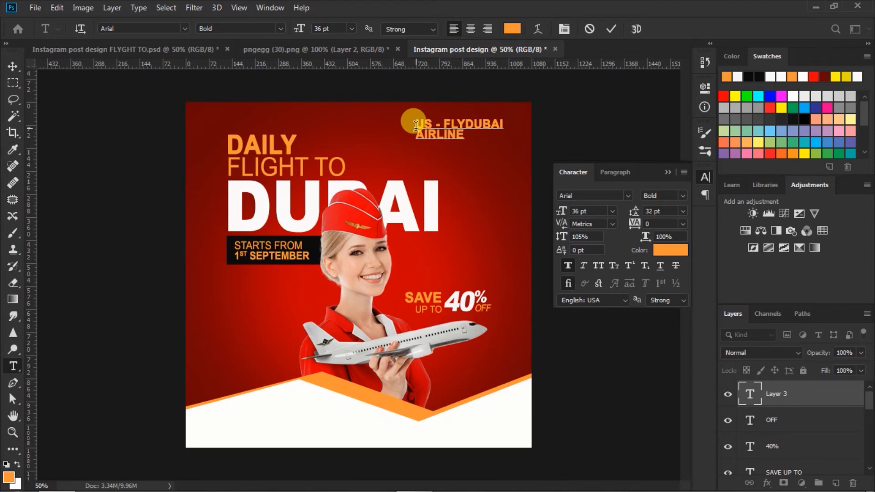
Remove faux bold from the word AIRLINE and set its font style to Regular.
drag(415, 134, 492, 134)
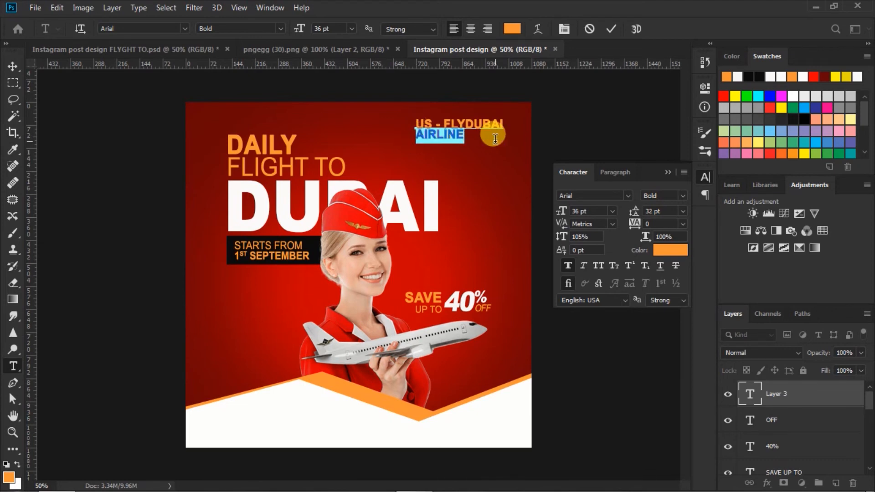
click(568, 266)
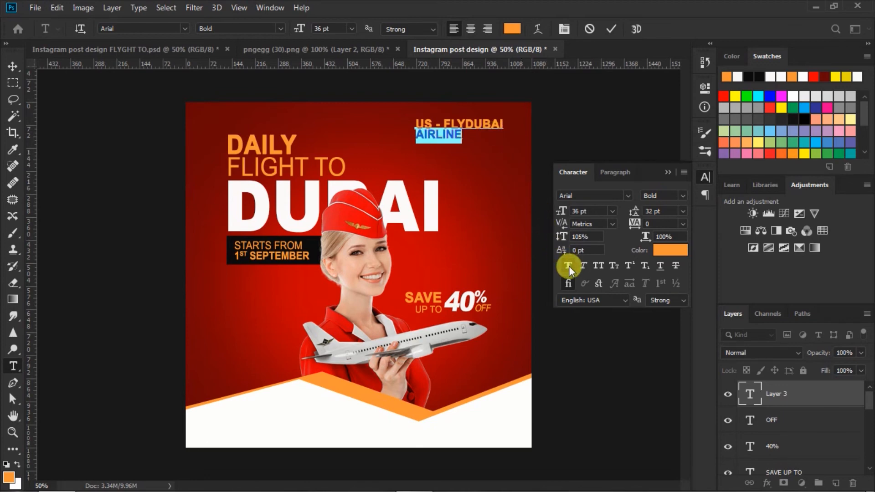
click(682, 195)
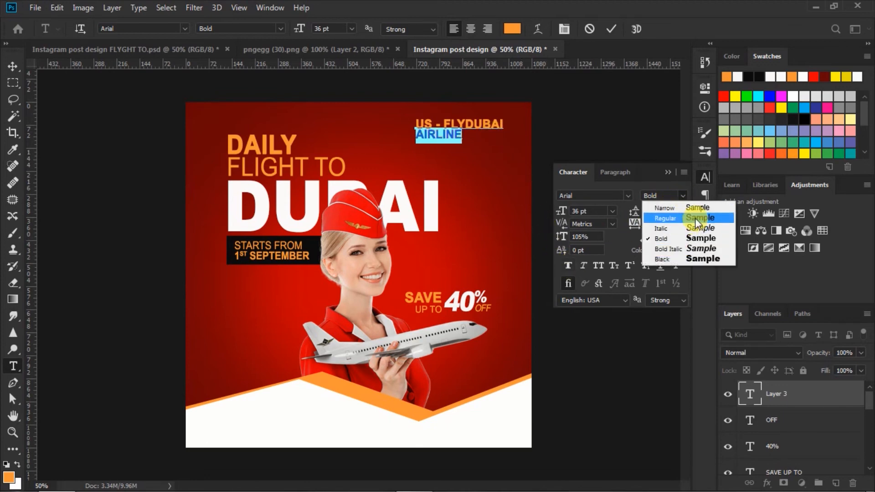
click(695, 218)
Right-align both US - FLYDUBAI AIRLINE lines in faux italic and place them in the upper-right corner of the design.
drag(417, 122, 531, 143)
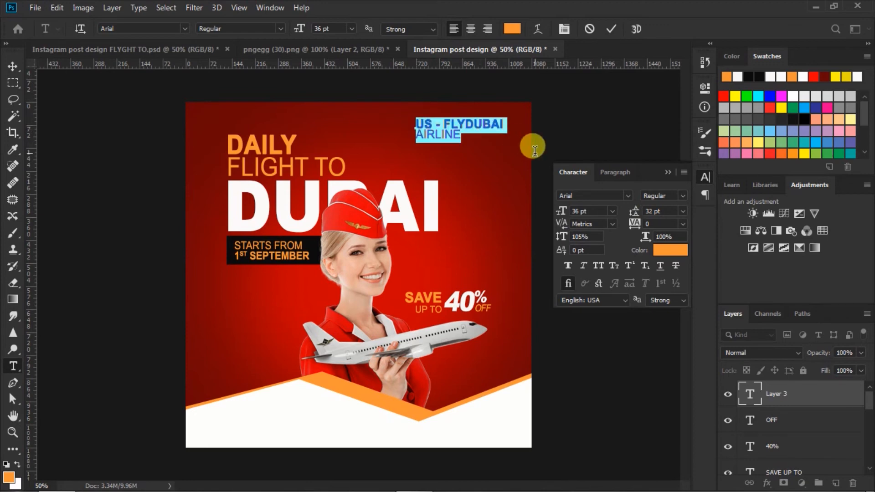
click(487, 30)
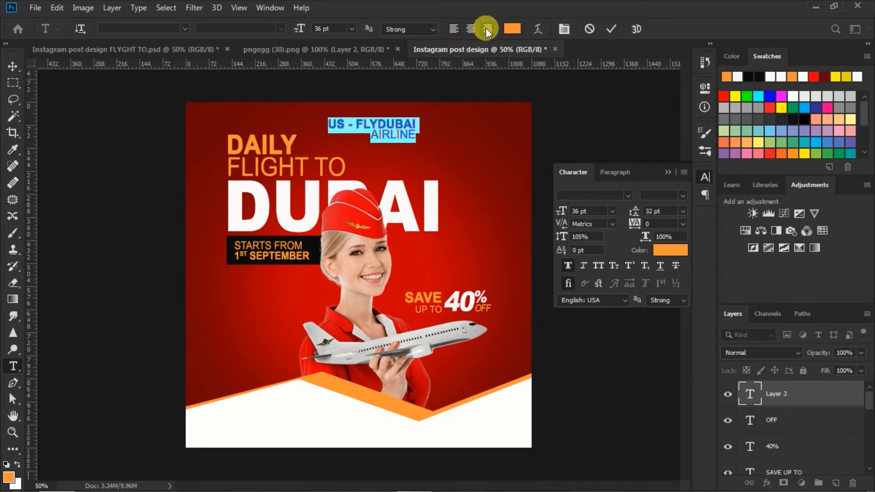
click(583, 269)
click(405, 160)
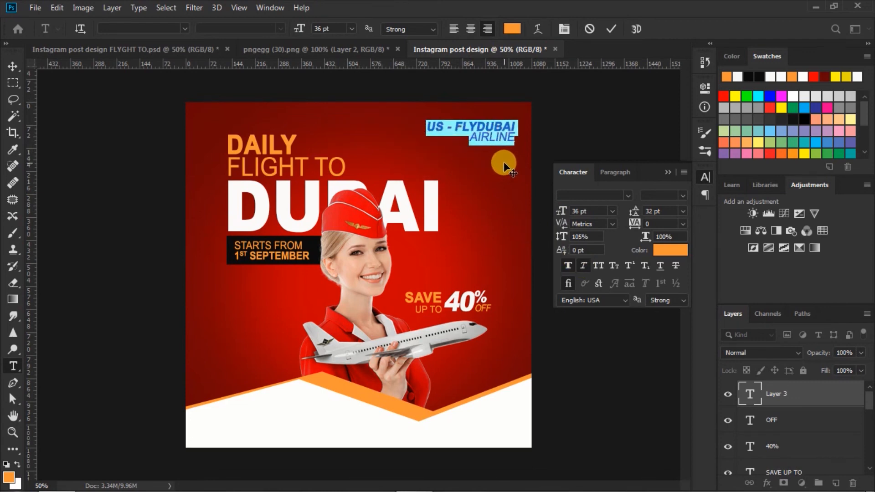
click(609, 26)
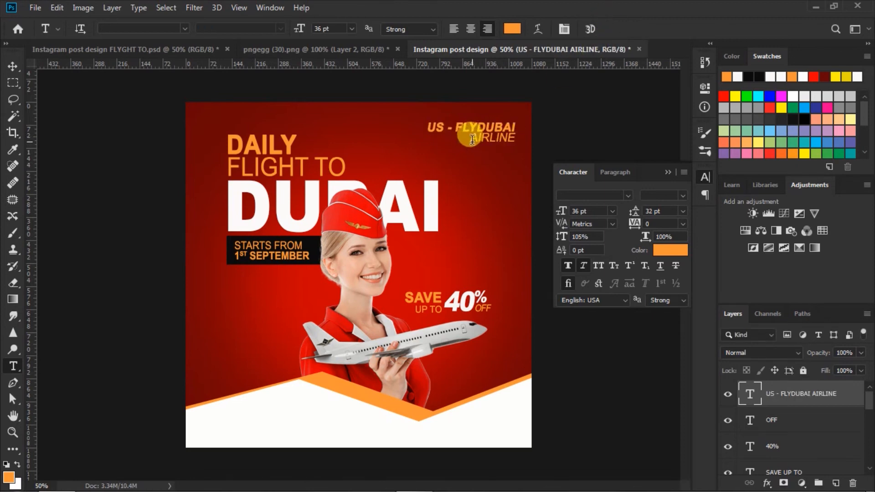
Set the font size of the word AIRLINE to 30 pt.
drag(469, 139, 515, 139)
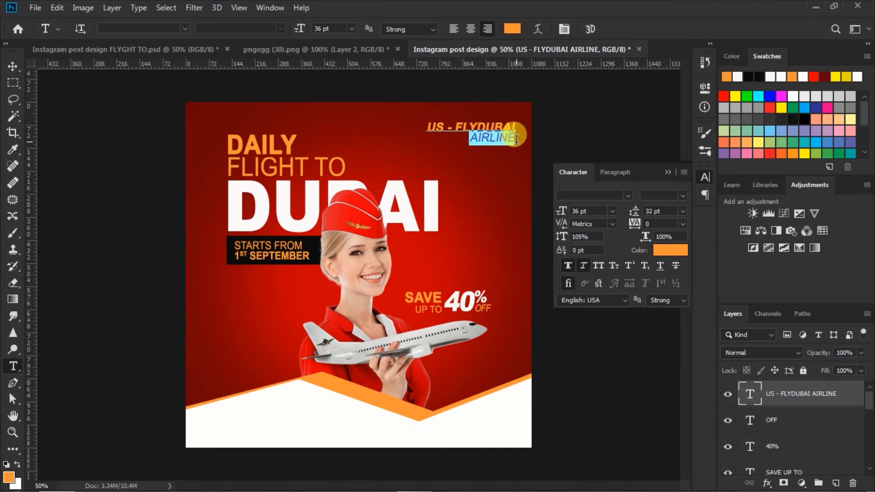
click(611, 211)
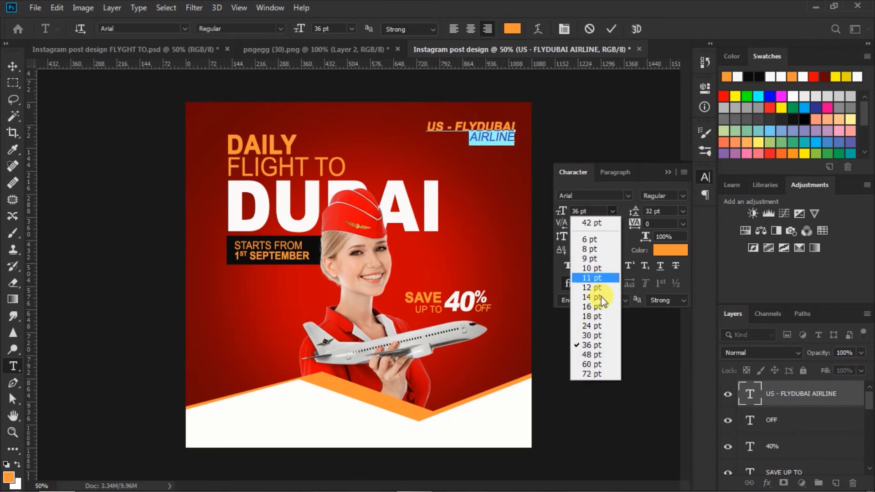
click(593, 332)
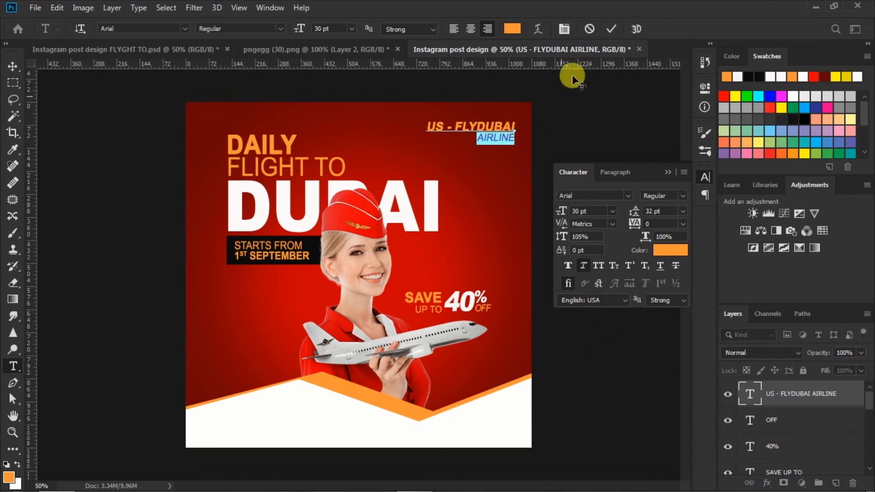
click(608, 26)
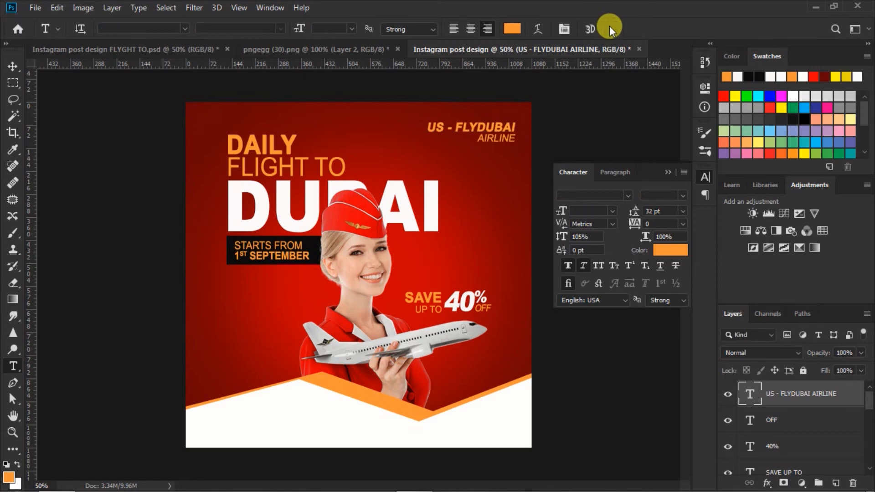
Move the US - FLYDUBAI AIRLINE text slightly down and toward the right edge of the design.
click(10, 64)
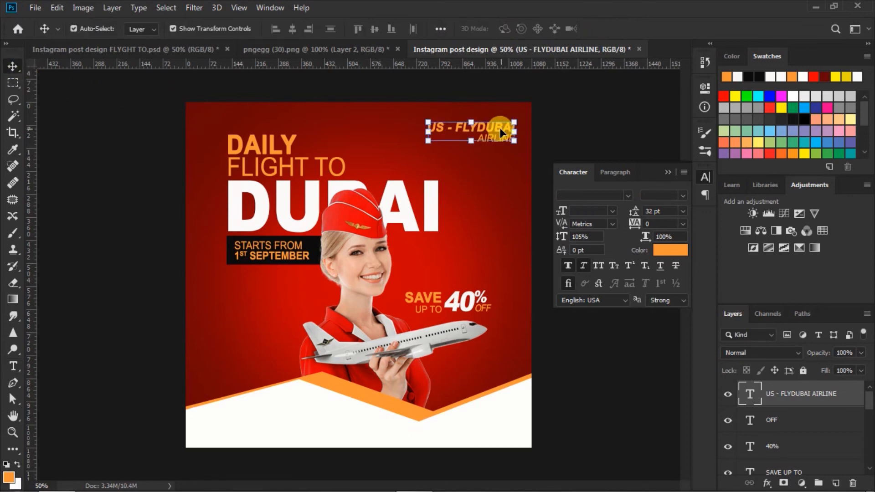
drag(500, 128, 501, 135)
click(604, 117)
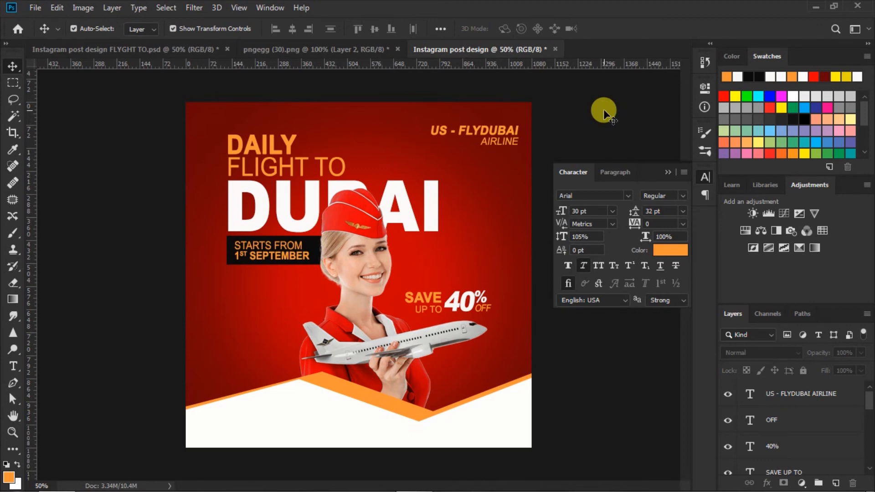
click(667, 172)
Copy the HOT LINE phone text from pngegg (30).png into the Instagram post, at the lower right of the white band.
click(288, 49)
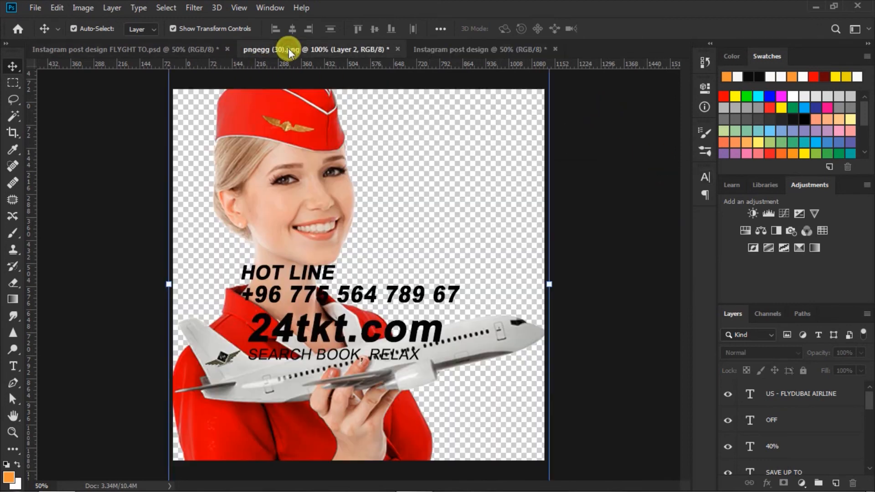
click(269, 271)
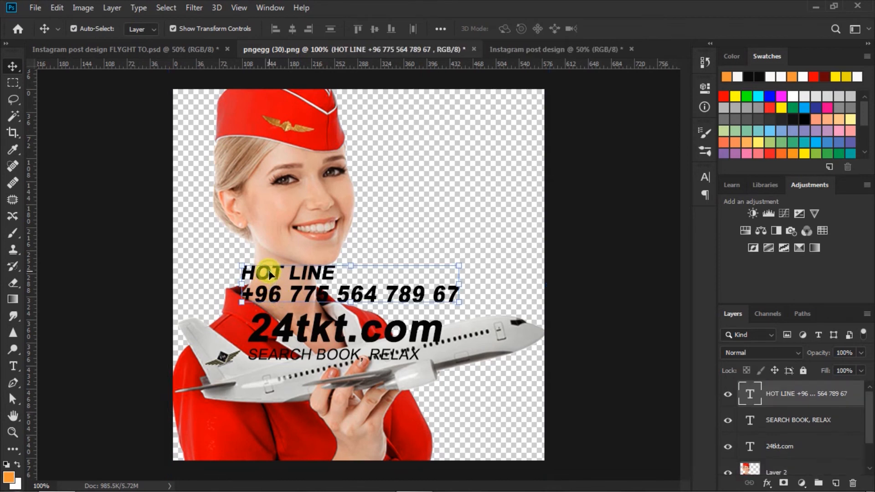
drag(268, 270, 441, 430)
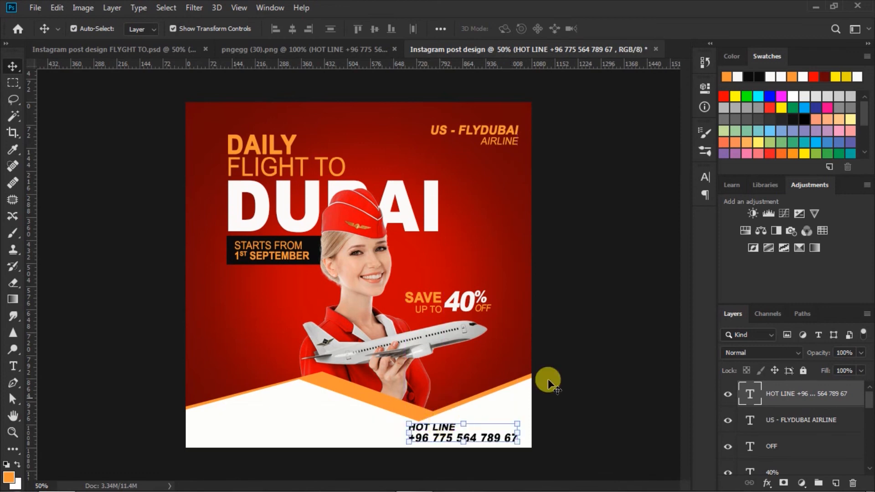
click(580, 346)
Move the white and orange band shapes, Shape 1 and Shape 2, slightly up together.
click(393, 404)
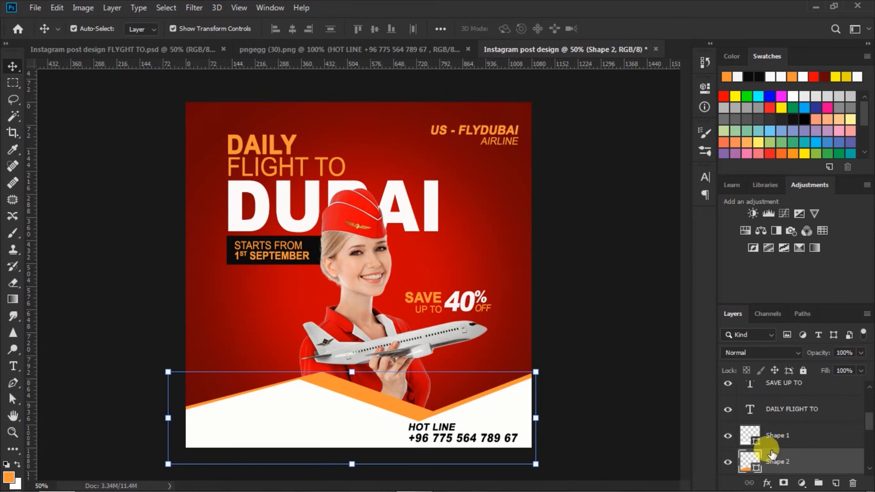
scroll(771, 453, down, 1)
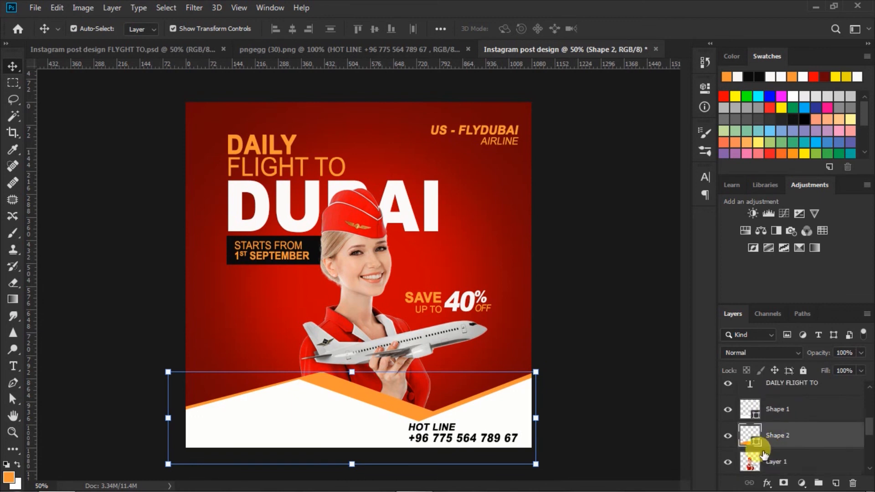
shift+click(745, 412)
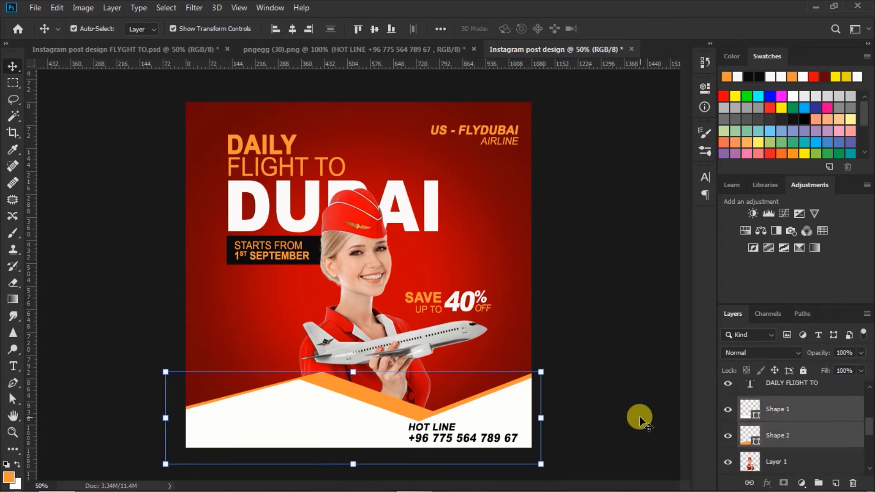
key(Up)
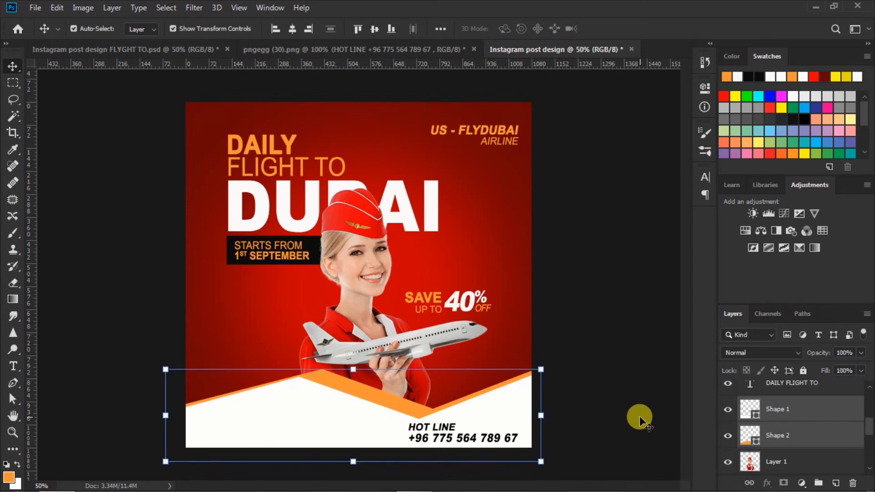
click(569, 297)
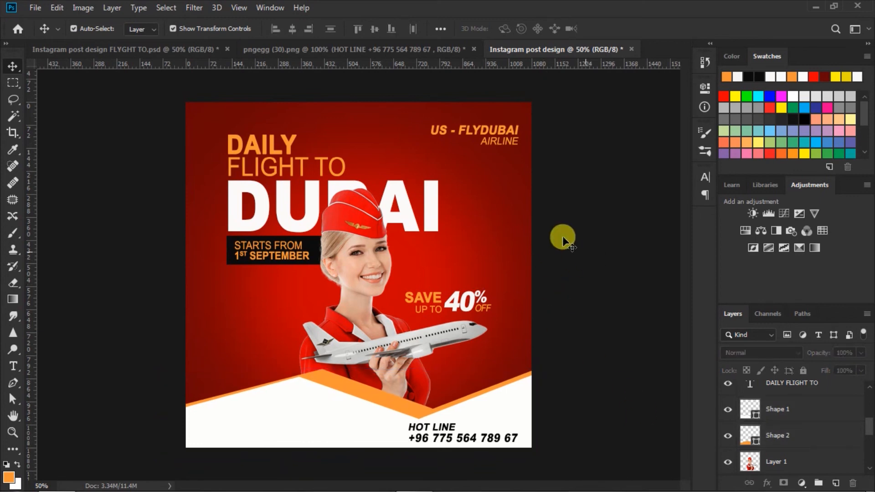
Copy the 24tkt.com and SEARCH BOOK, RELAX texts from pngegg (30).png into the Instagram post, at the lower left of the white band.
click(354, 50)
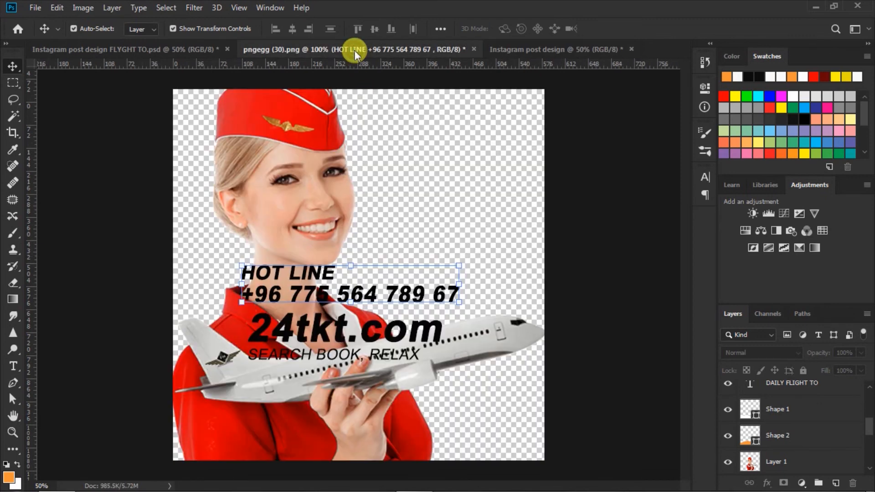
click(287, 330)
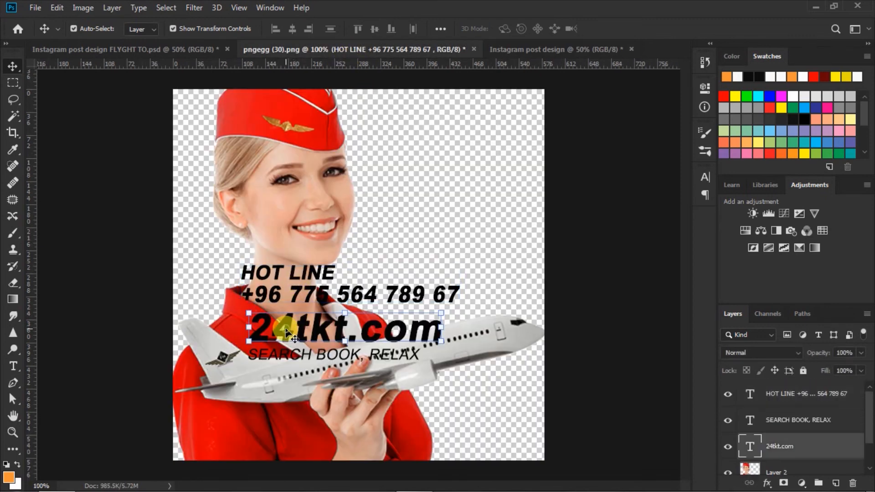
shift+click(777, 423)
drag(373, 324, 228, 428)
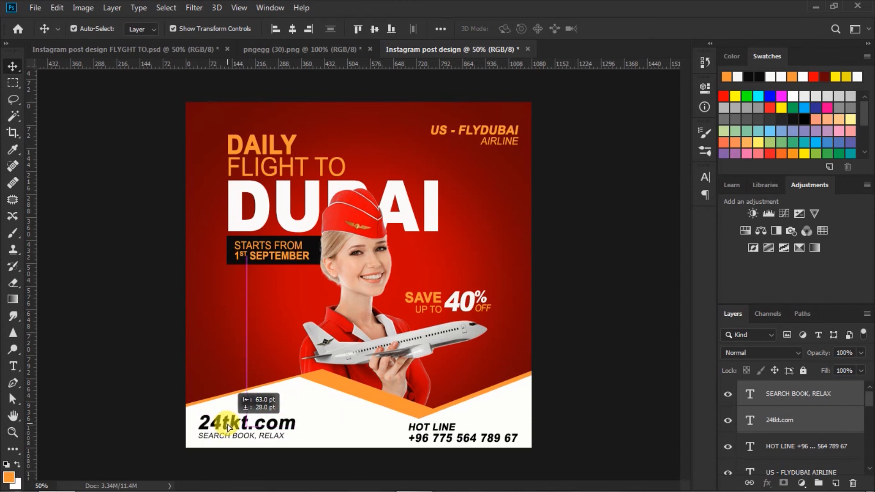
drag(229, 426, 230, 427)
Move the HOT LINE phone text slightly up within the white band.
click(444, 426)
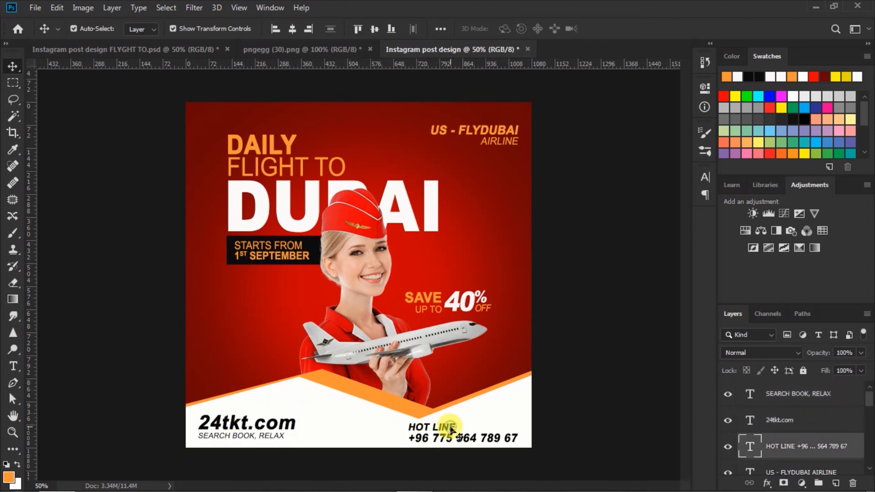
drag(445, 426, 445, 426)
click(560, 363)
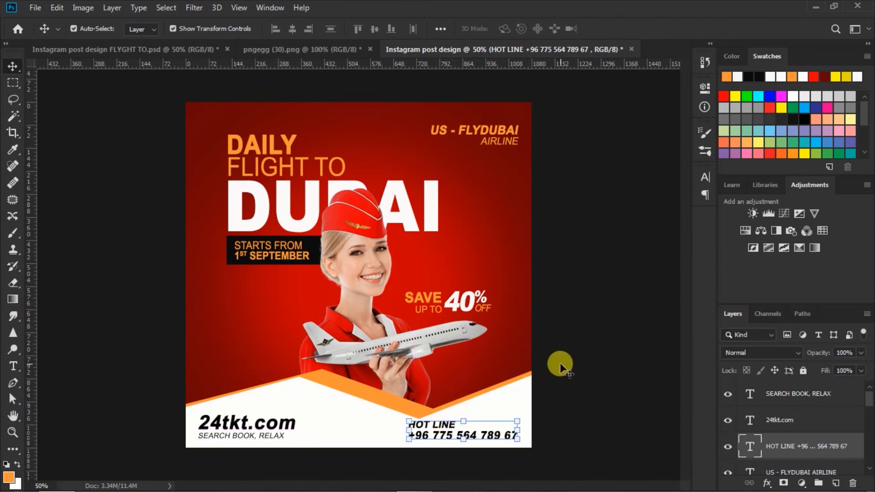
Nudge the 24tkt.com and SEARCH BOOK, RELAX texts slightly to the right together within the white band.
click(239, 427)
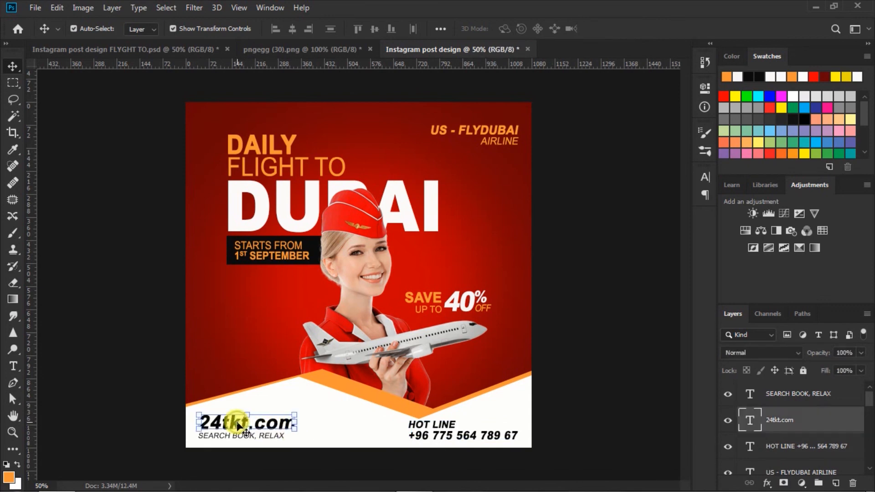
shift+click(790, 394)
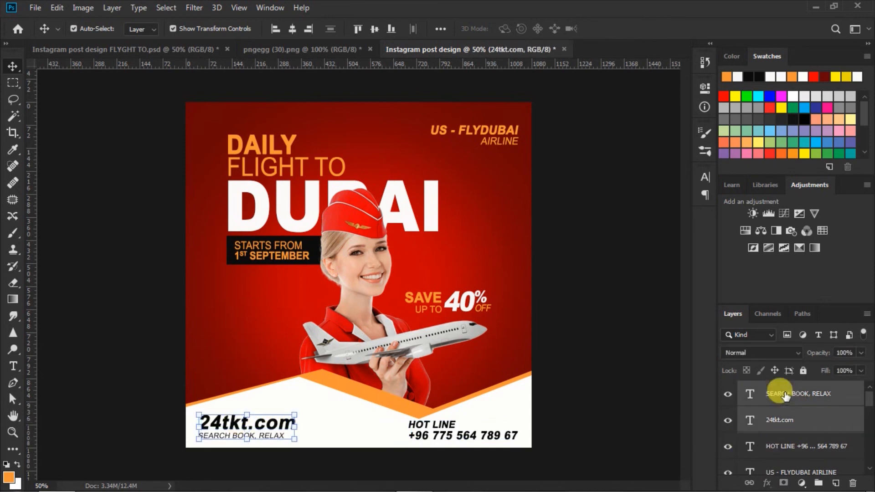
key(Left)
key(Left)
click(579, 365)
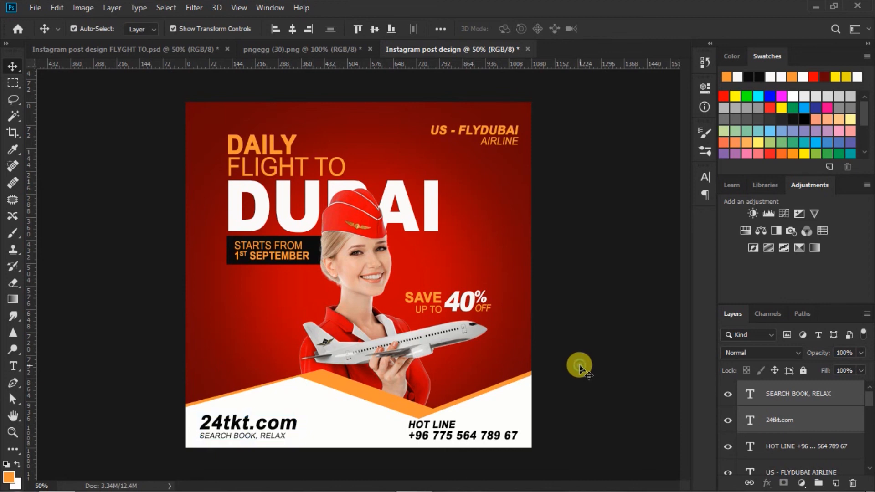
Raise the opacity of Layer 2, the red glow in the background, to 86%.
click(437, 259)
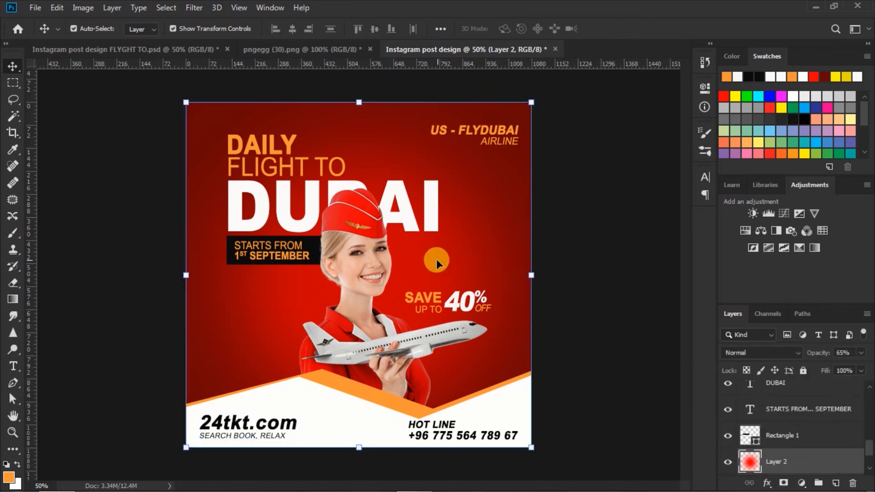
click(860, 353)
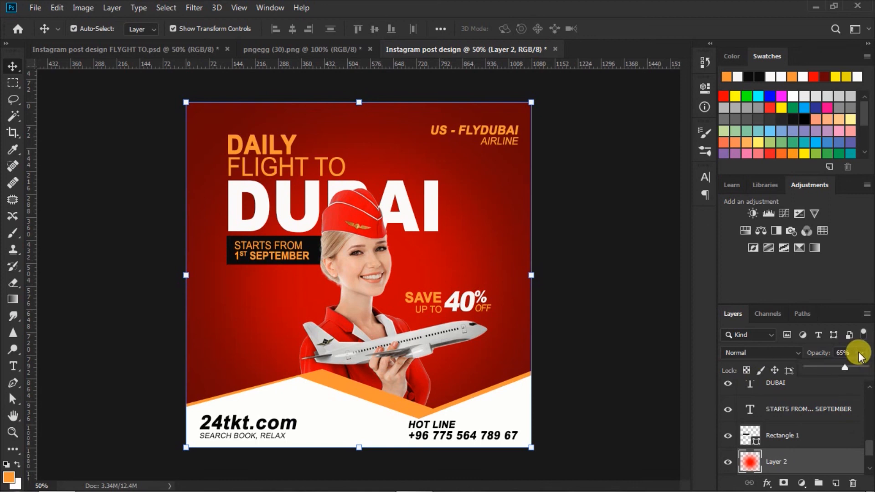
drag(845, 365, 857, 367)
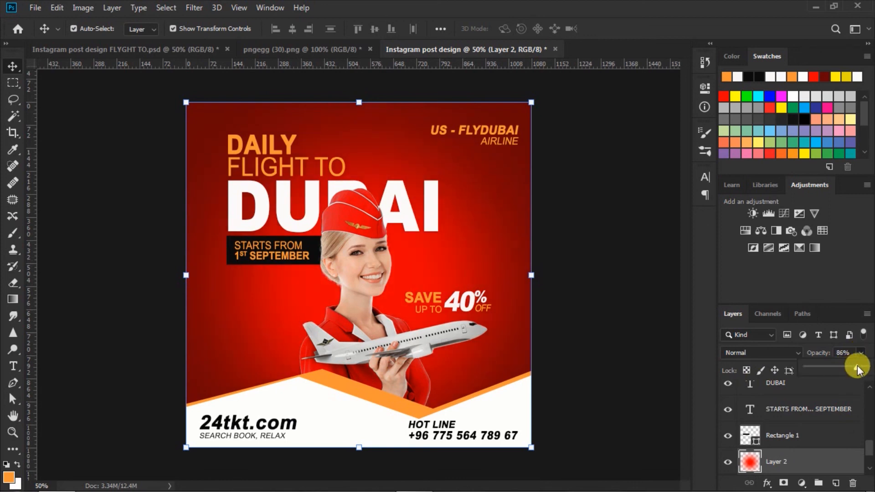
click(610, 320)
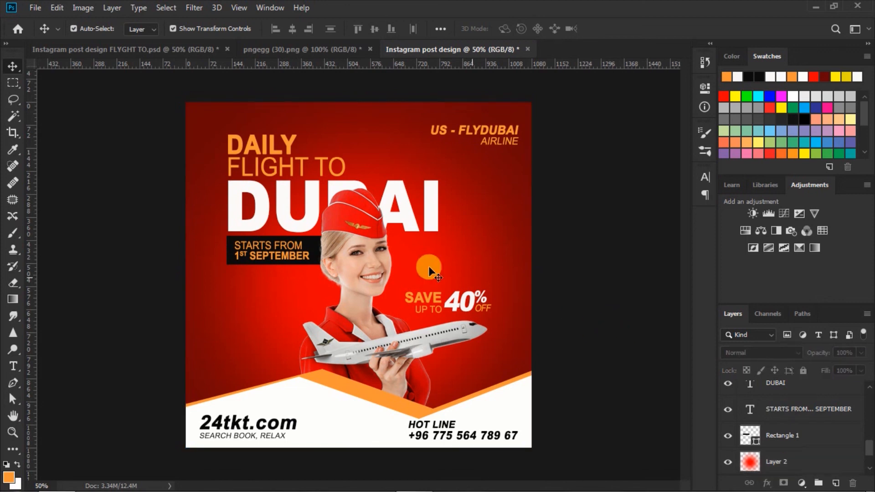
click(360, 248)
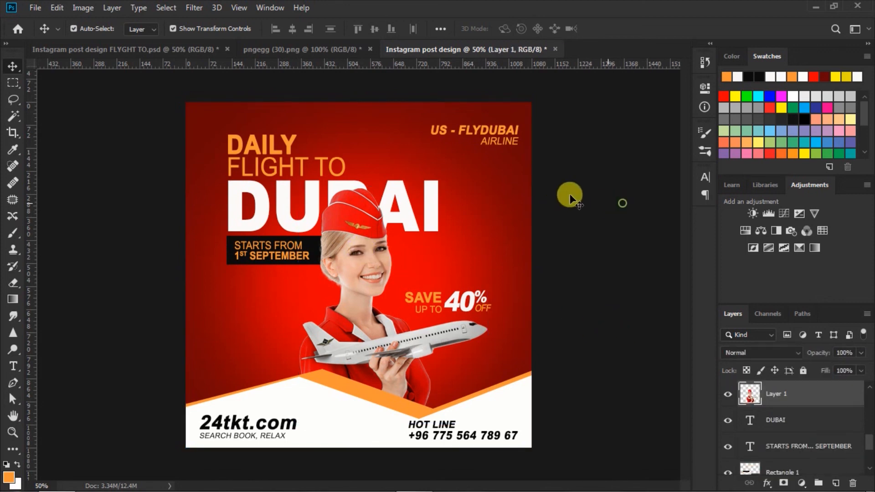
click(570, 193)
click(270, 145)
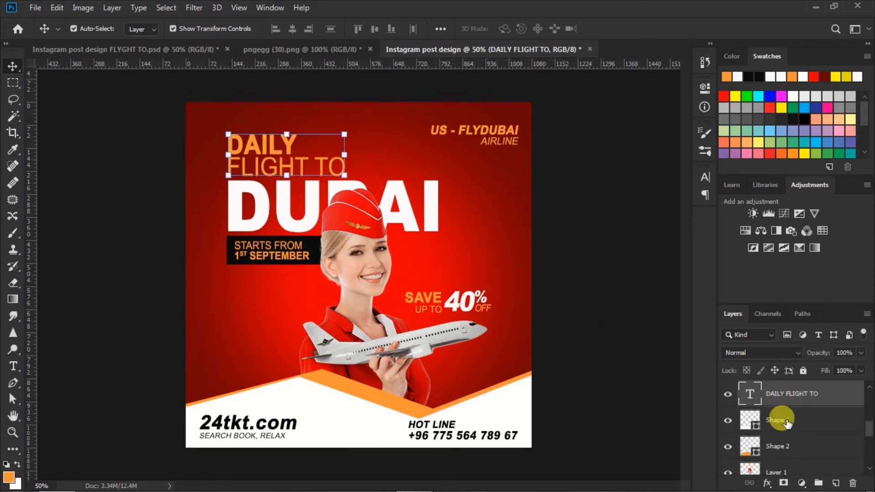
scroll(787, 423, down, 3)
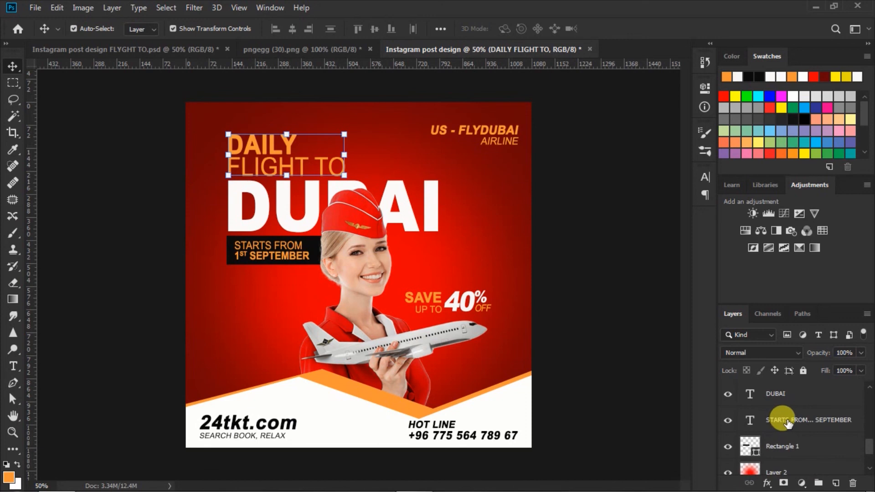
click(792, 393)
click(595, 310)
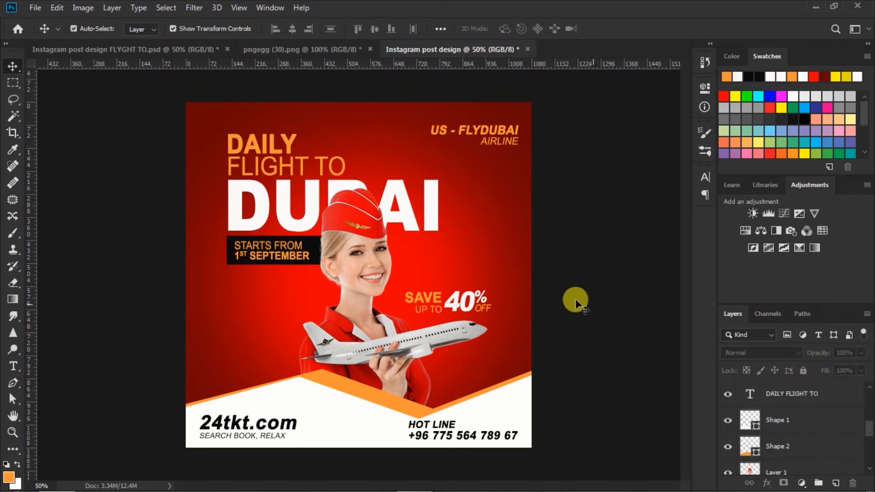
Move the flight attendant cut-out about 14 pt to the right and 9 pt down.
click(358, 225)
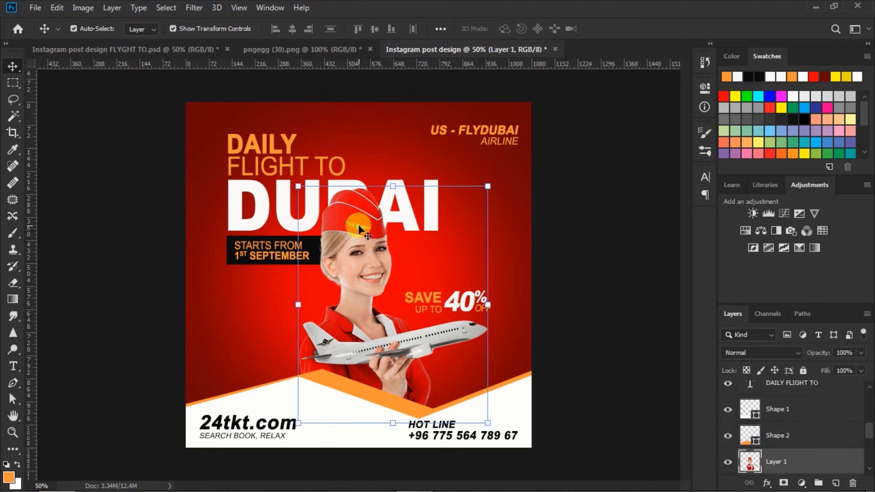
drag(358, 224, 362, 230)
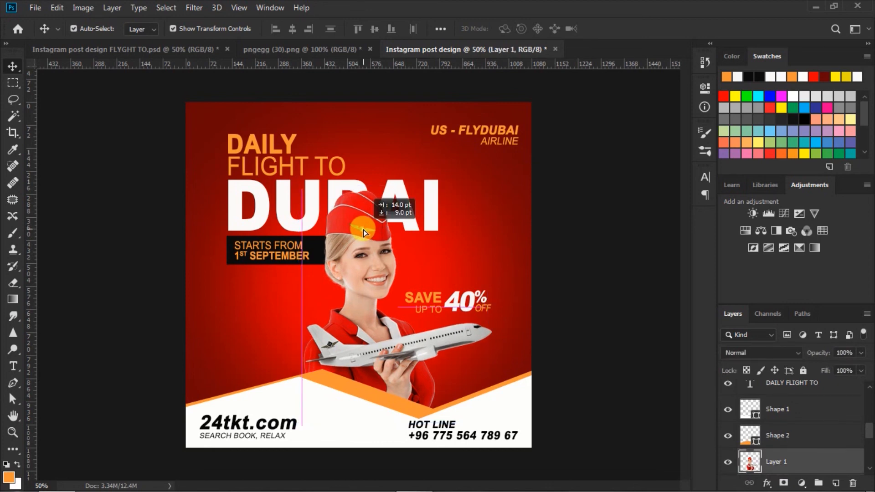
drag(362, 230, 363, 228)
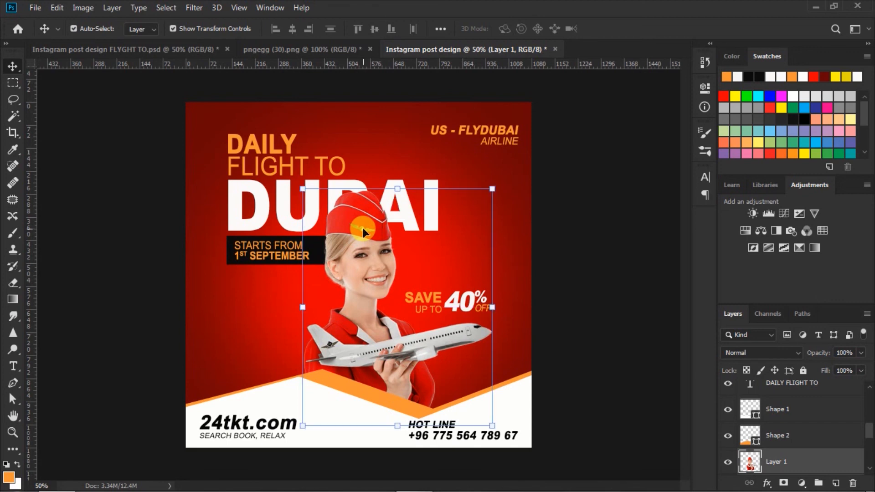
click(583, 283)
Move the SAVE UP TO, 40% and OFF texts slightly down together, above the airplane.
click(430, 300)
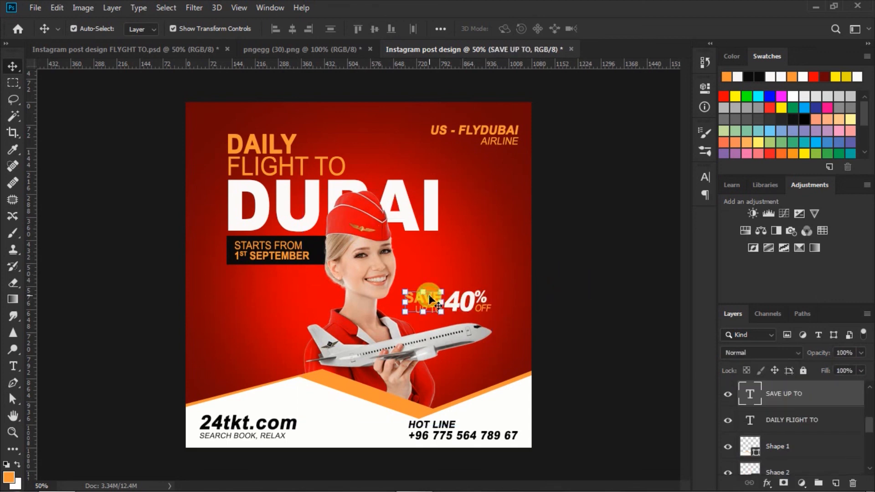
scroll(784, 406, up, 2)
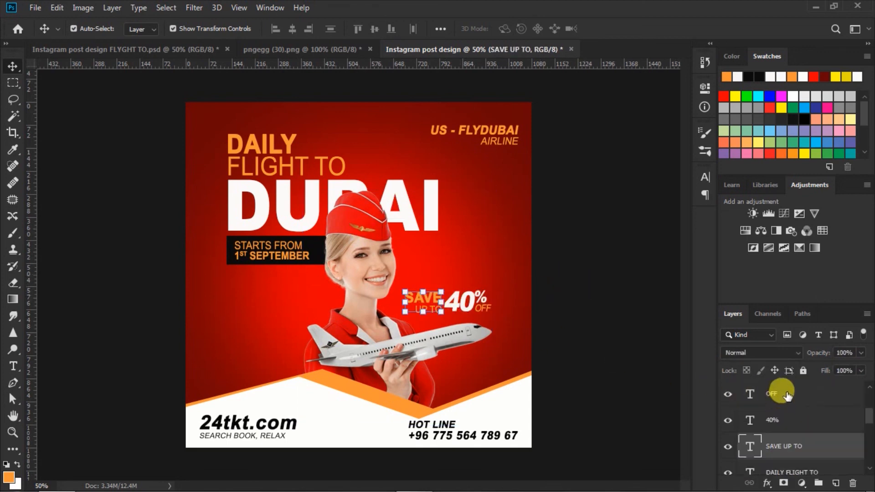
shift+click(787, 395)
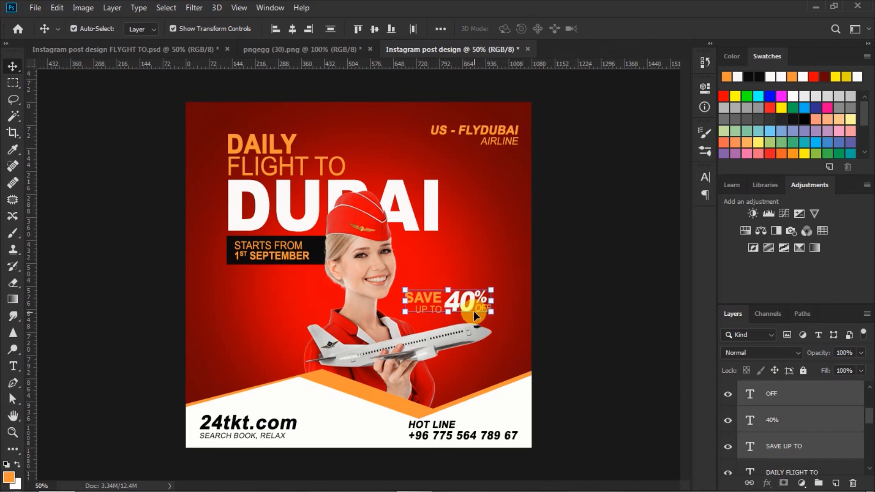
drag(471, 302, 474, 308)
click(581, 305)
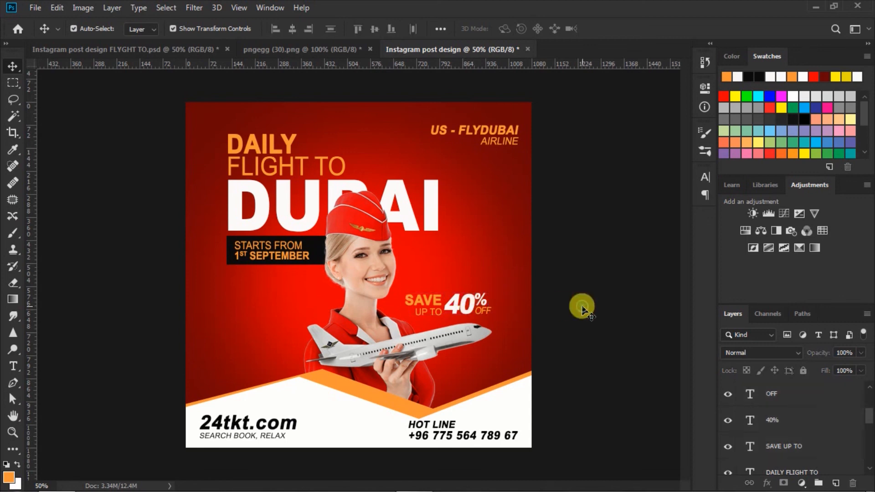
Nudge the STARTS FROM 1ST SEPTEMBER text and its black rectangle slightly up together, closer to the DUBAI headline.
click(284, 253)
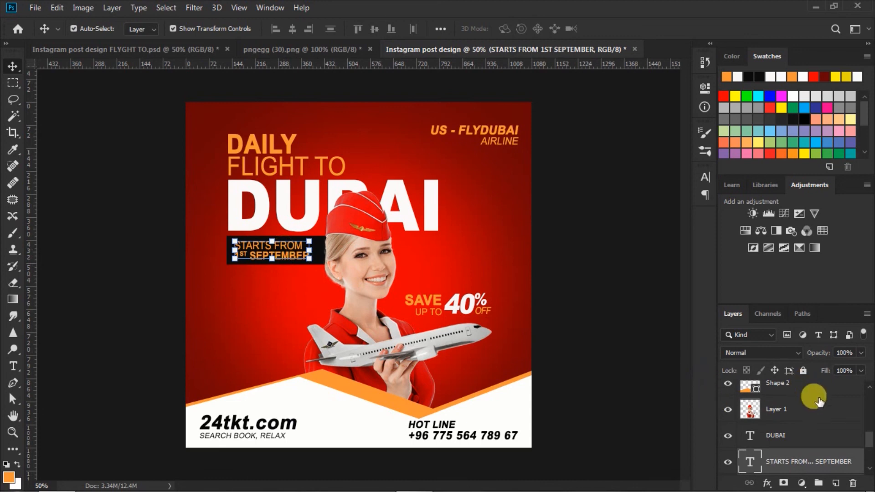
scroll(806, 420, down, 2)
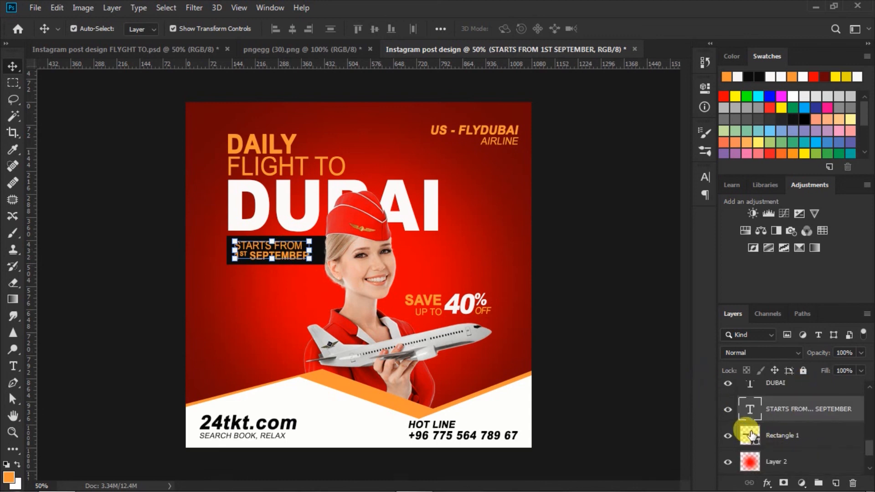
shift+click(749, 433)
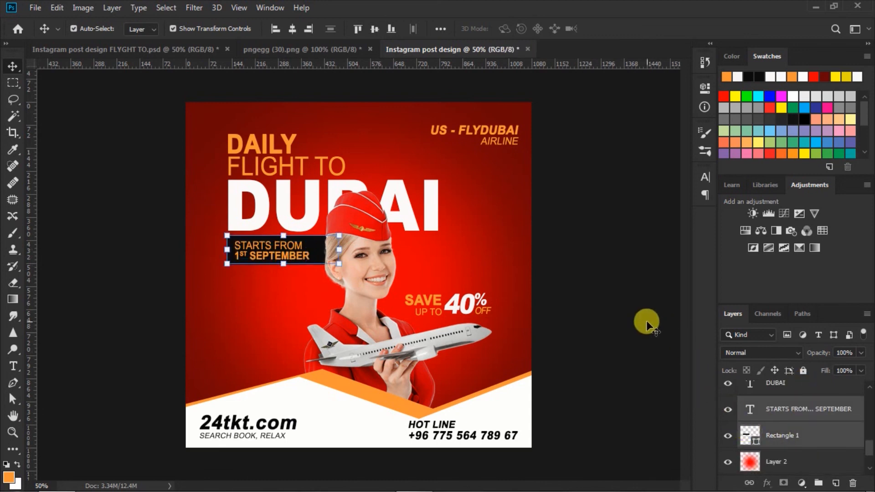
key(Up)
key(Up)
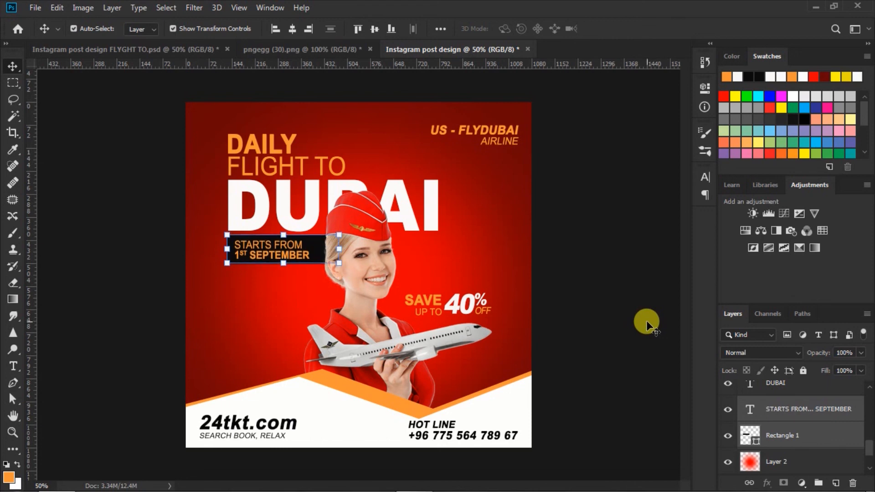
click(613, 308)
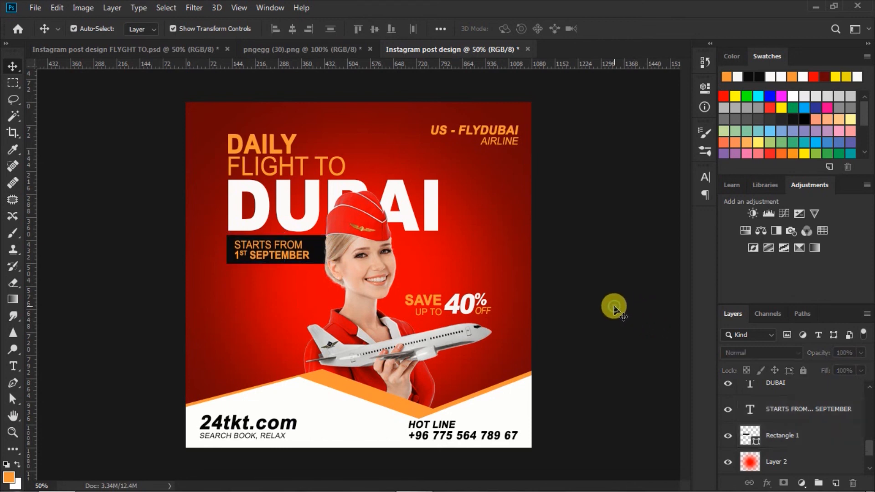